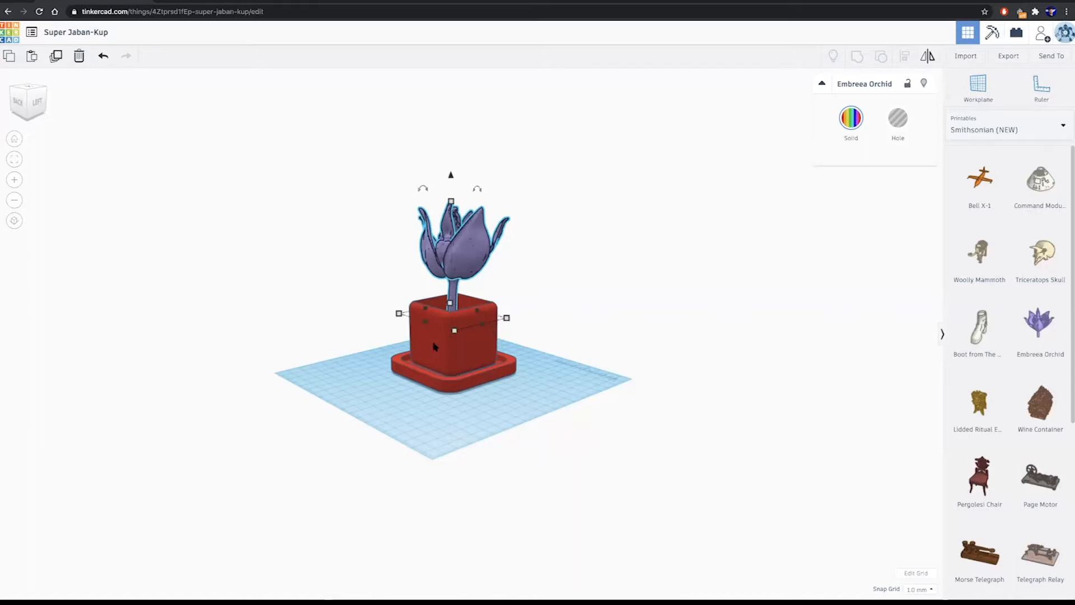
# - Move the orchid and the pot aside to examine the pot's interior, drain hole and saucer
pyautogui.scroll(5, 434, 344)
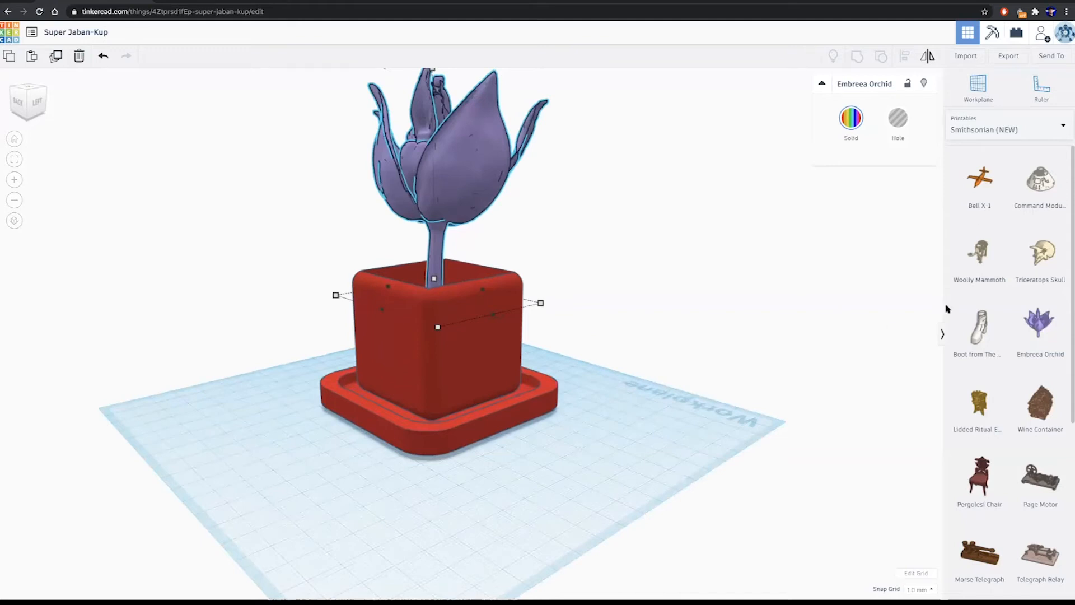
pyautogui.click(970, 127)
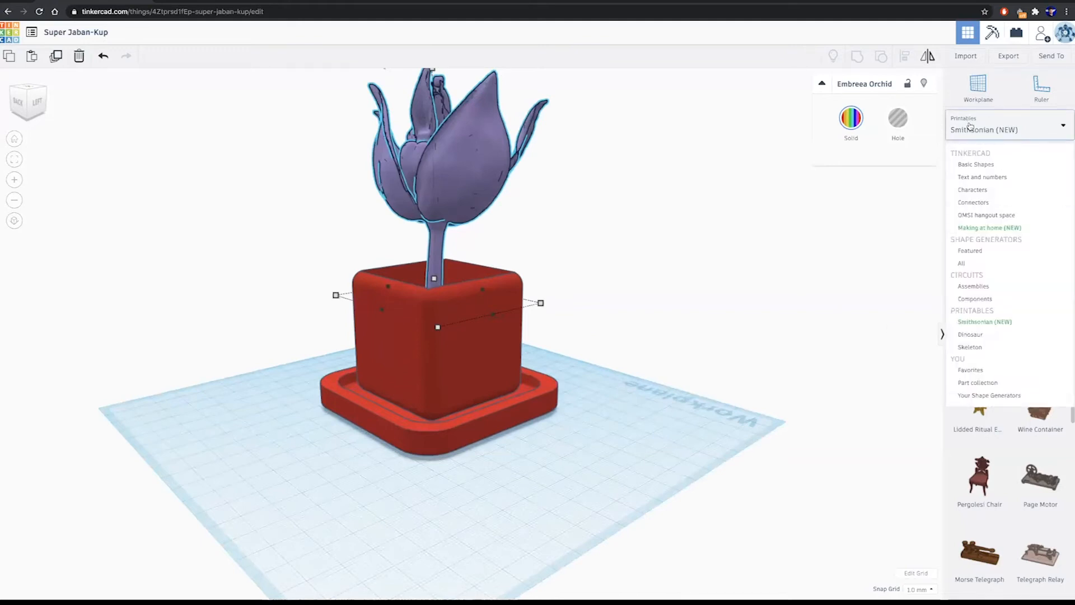
pyautogui.moveTo(529, 137); pyautogui.dragTo(599, 198)
pyautogui.scroll(4, 473, 298)
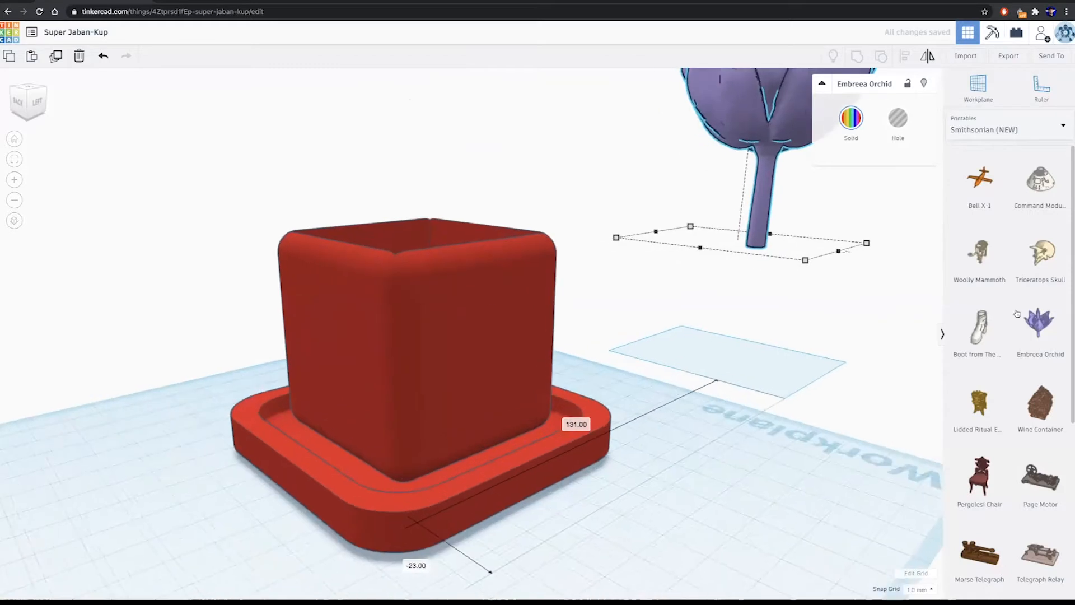
pyautogui.moveTo(344, 210); pyautogui.dragTo(463, 424, button='right')
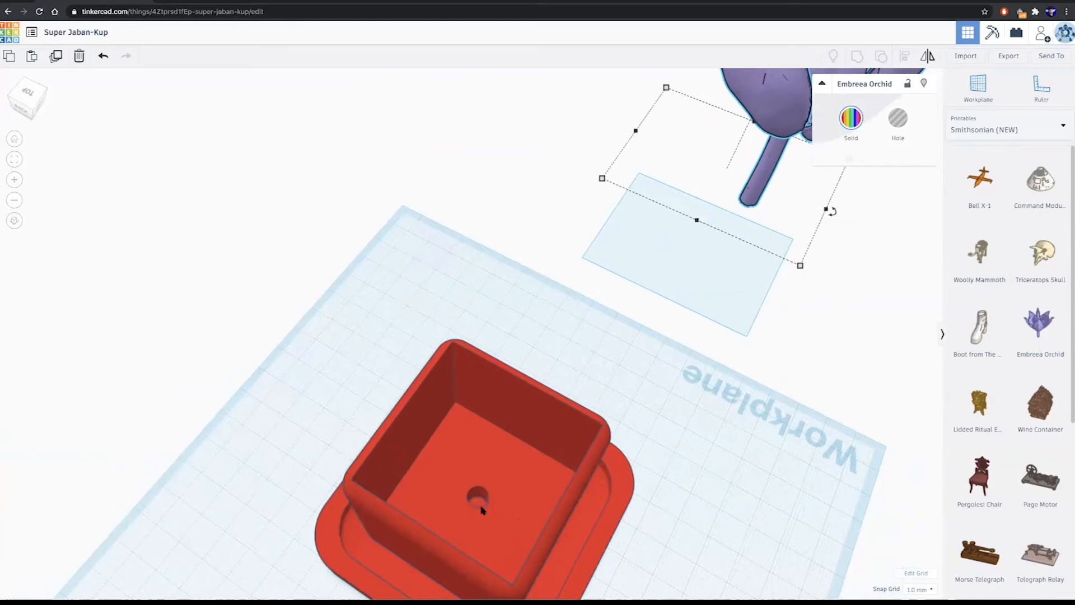
pyautogui.moveTo(537, 511); pyautogui.dragTo(359, 356)
pyautogui.moveTo(512, 417); pyautogui.dragTo(442, 476, button='right')
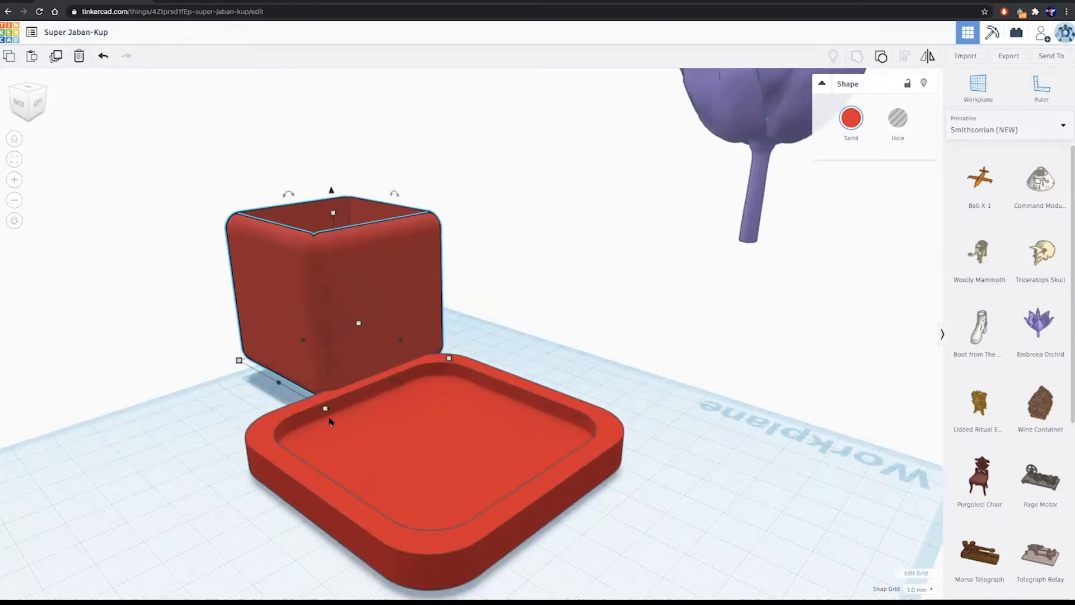
# - Undo the moves of the orchid and the pot
pyautogui.hotkey('ctrl', 'z')
pyautogui.hotkey('ctrl', 'z')
pyautogui.hotkey('ctrl', 'z')
pyautogui.hotkey('ctrl', 'z')
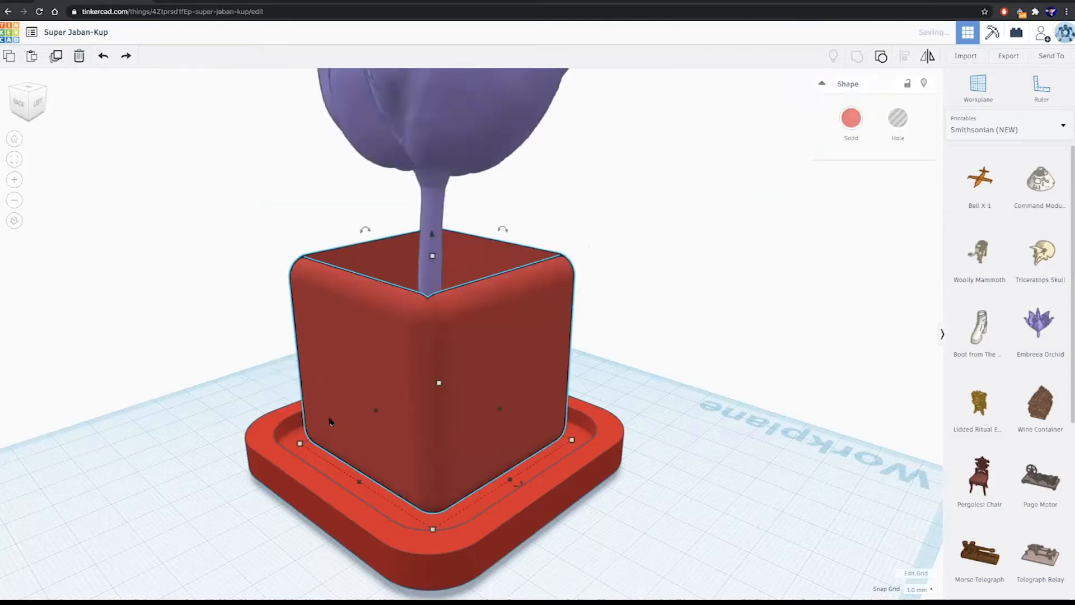
# - Delete the orchid, pot and saucer from the workplane and reset to the home view
pyautogui.scroll(-3, 313, 226)
pyautogui.moveTo(301, 168); pyautogui.dragTo(595, 434)
pyautogui.press('Delete')
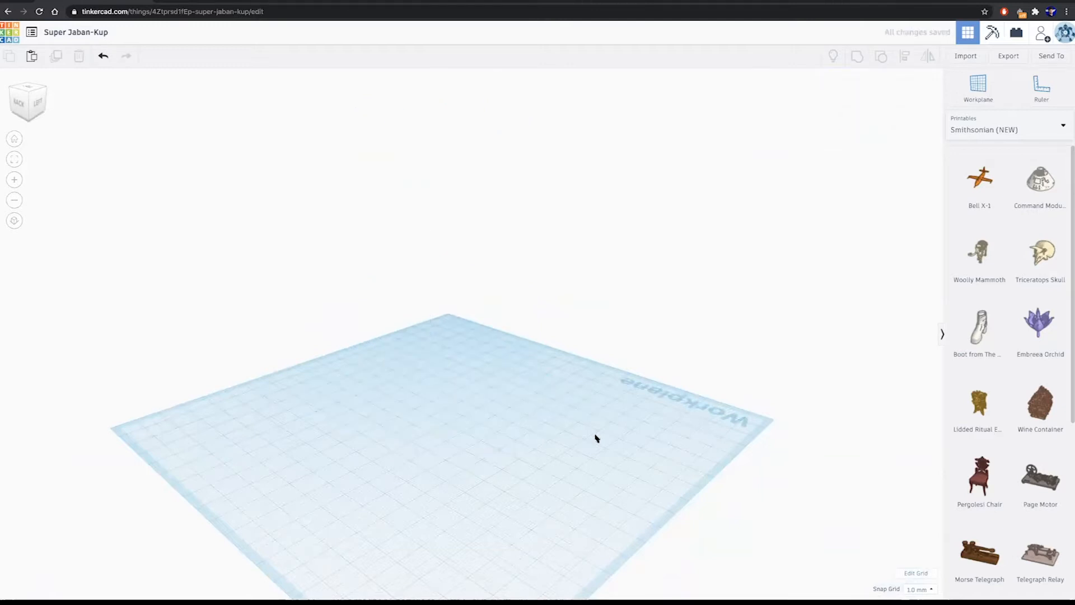
pyautogui.scroll(3, 99, 105)
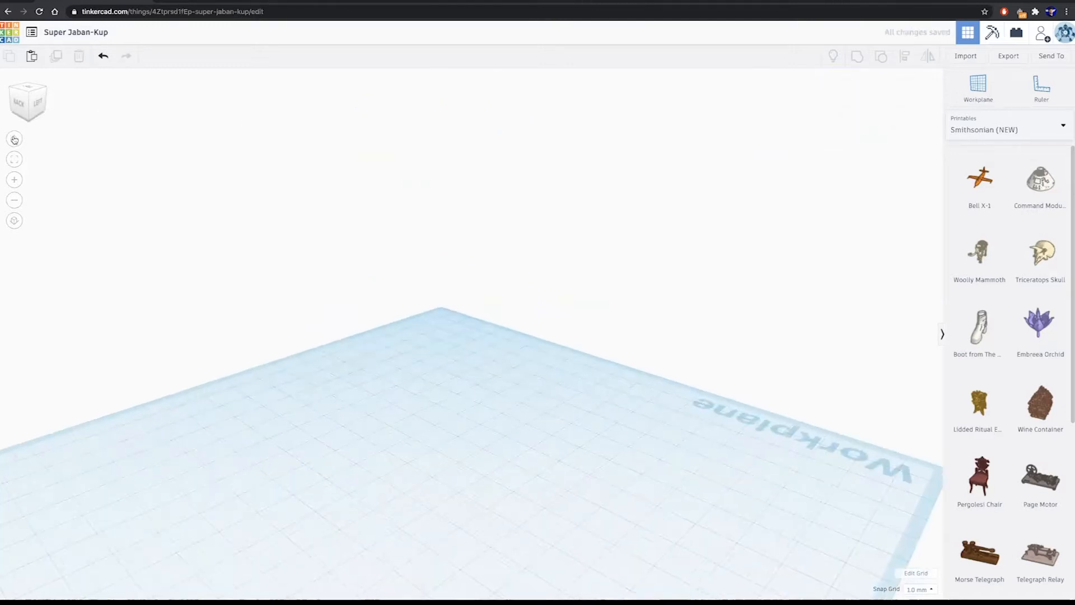
pyautogui.click(18, 138)
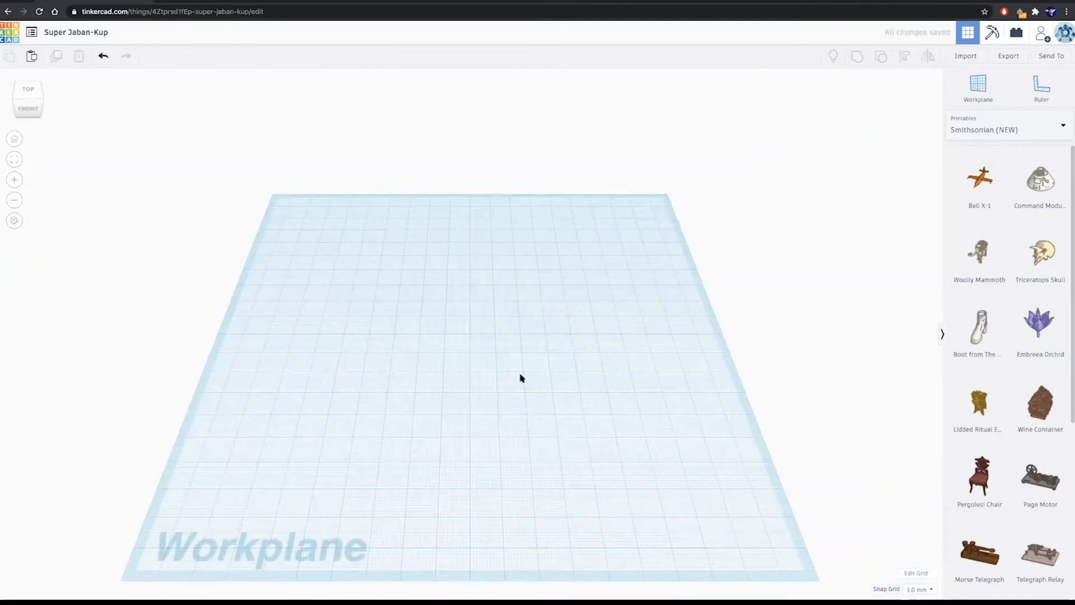
pyautogui.scroll(-3, 520, 377)
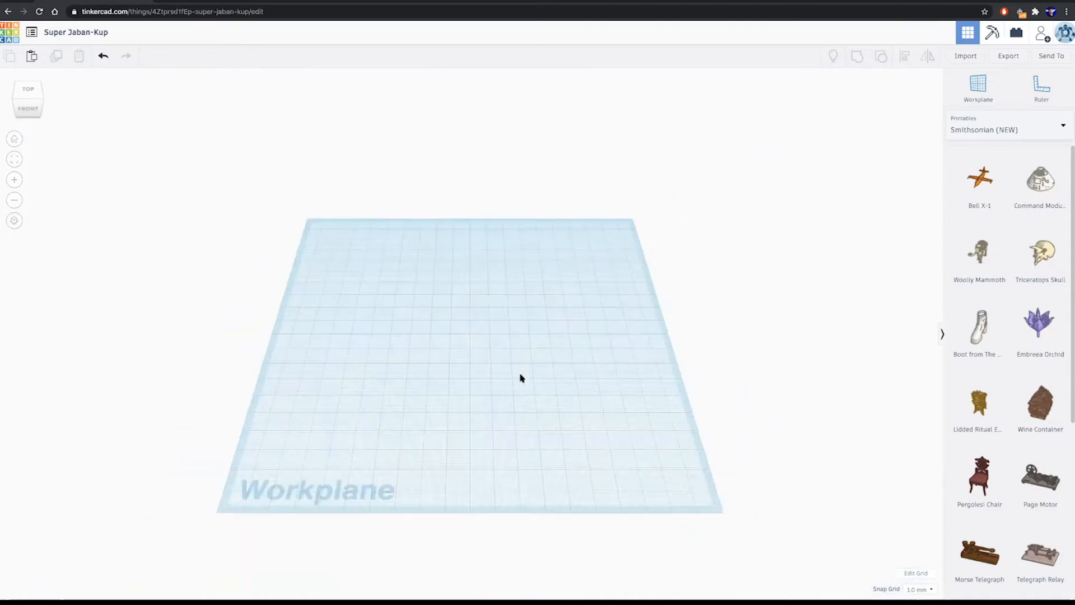
pyautogui.scroll(5, 520, 377)
pyautogui.scroll(-2, 520, 378)
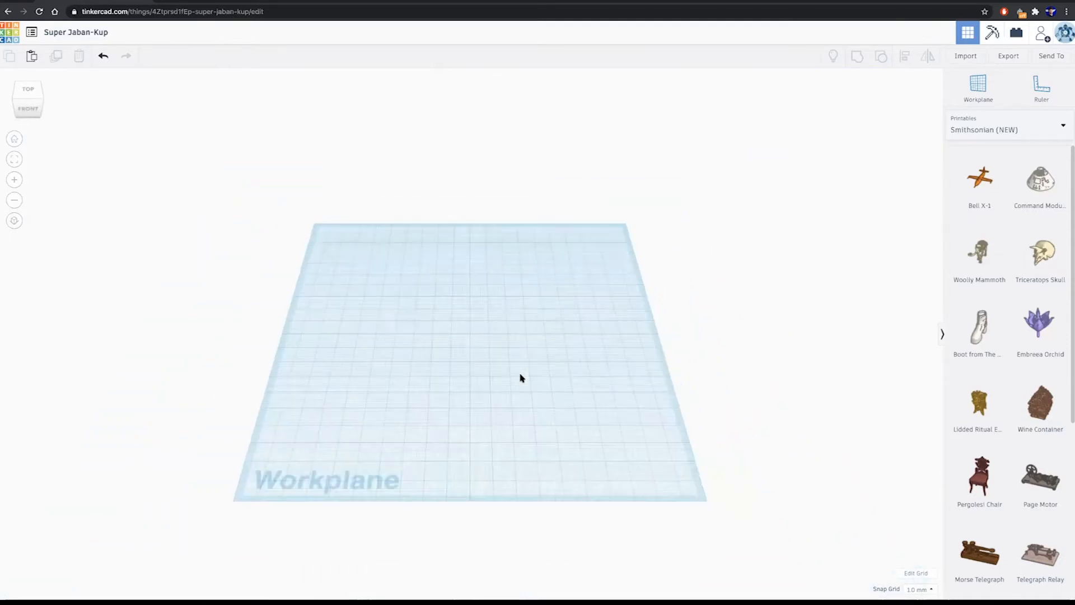
pyautogui.scroll(2, 520, 378)
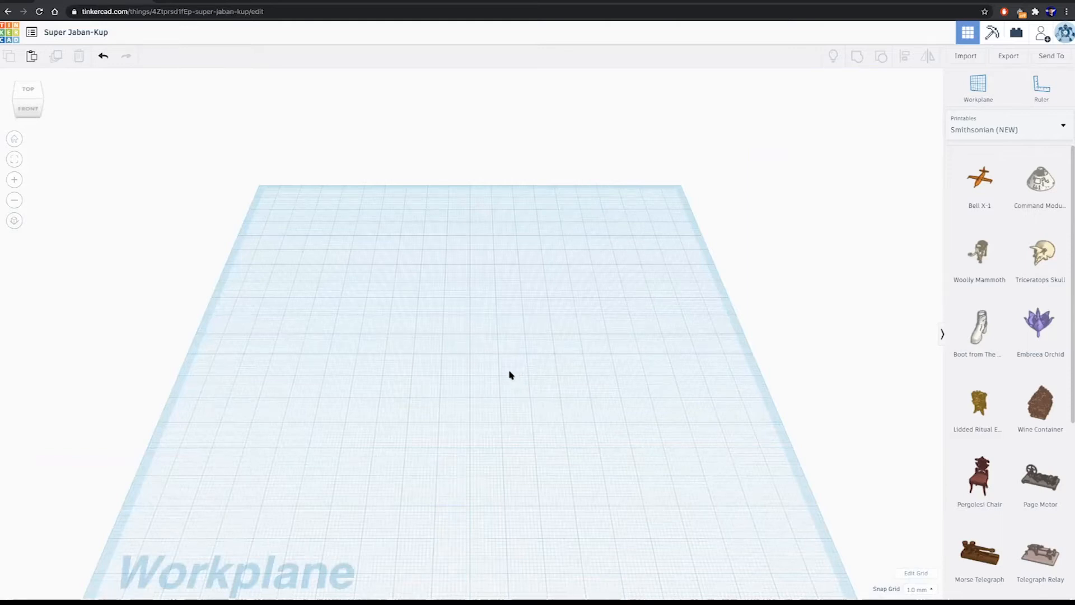
pyautogui.moveTo(361, 367); pyautogui.dragTo(440, 333, button='middle')
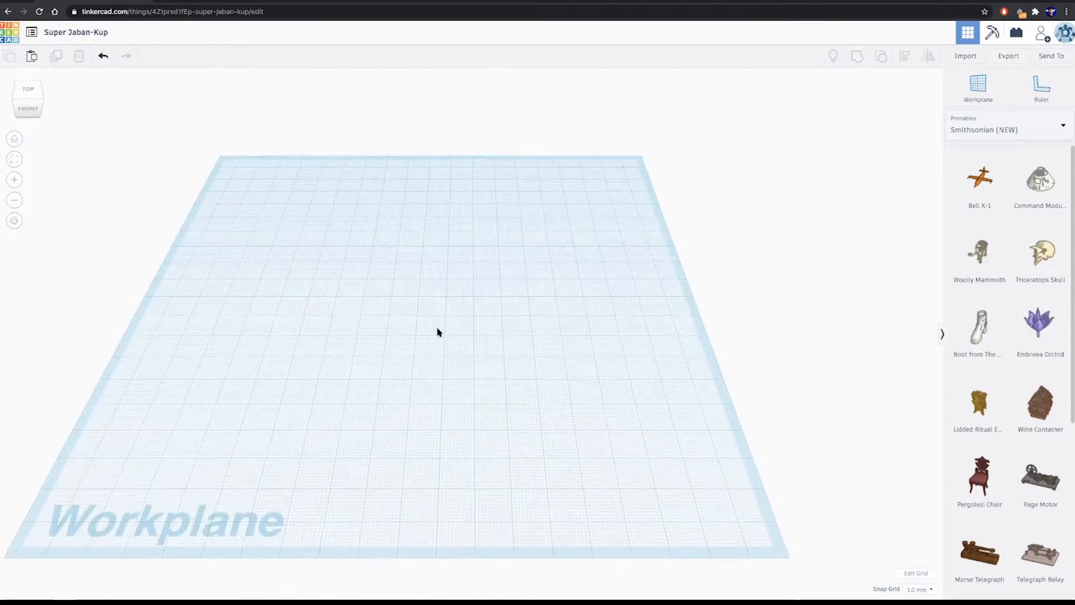
pyautogui.moveTo(439, 331); pyautogui.dragTo(576, 310, button='middle')
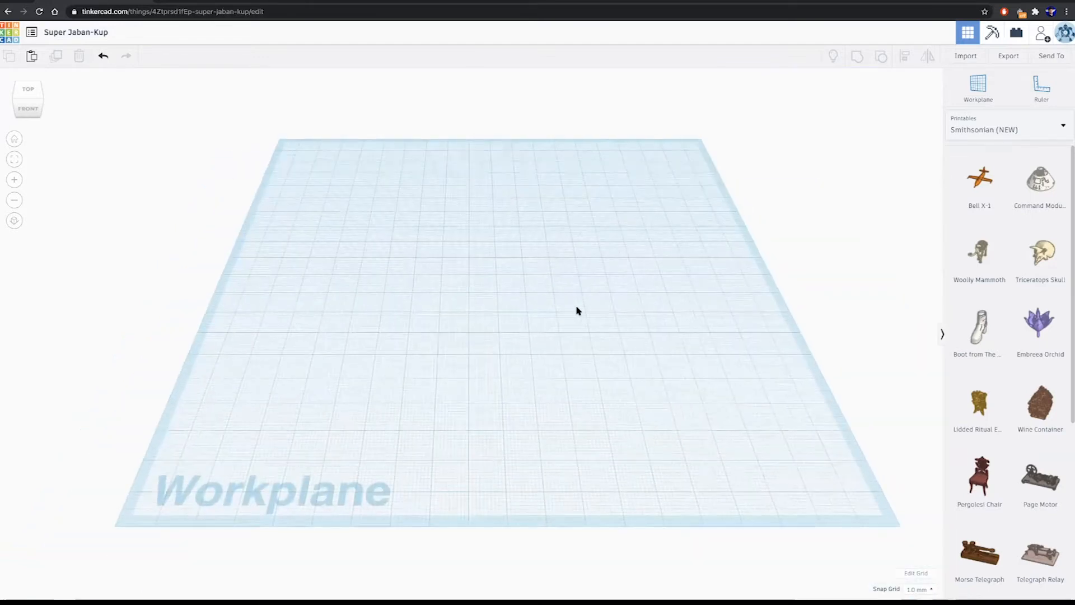
pyautogui.moveTo(577, 311); pyautogui.dragTo(628, 286, button='right')
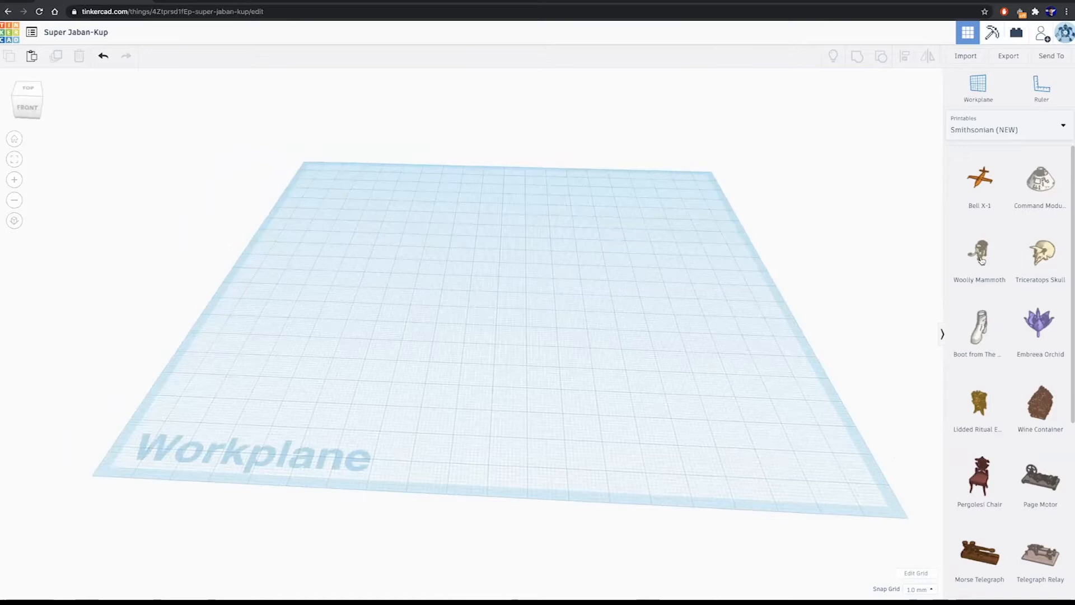
# - Place a solid red box from the Basic Shapes library on the rear half of the workplane
pyautogui.click(974, 121)
pyautogui.click(984, 163)
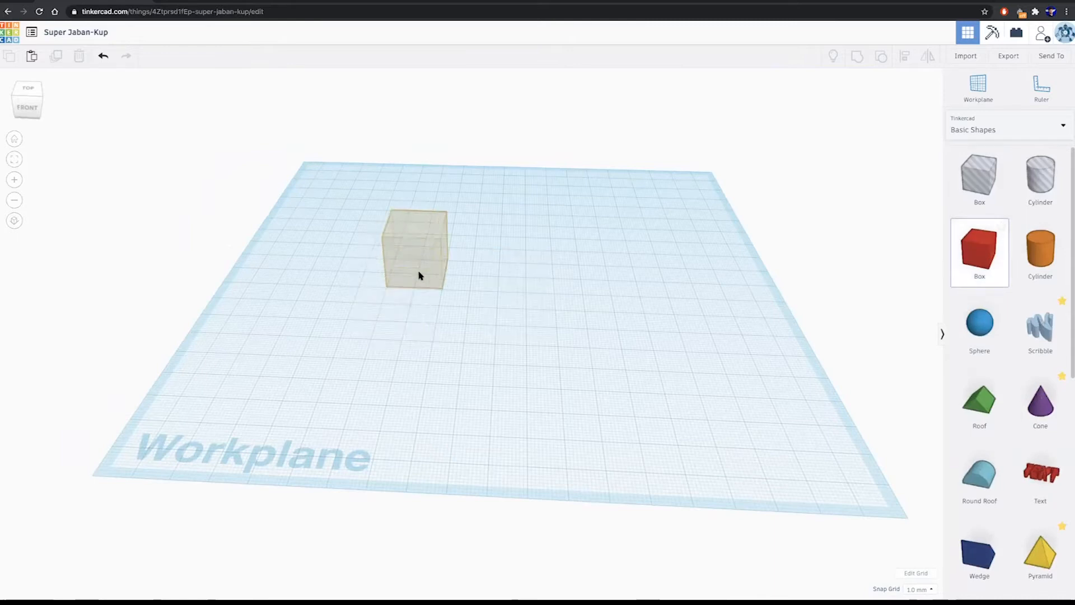
pyautogui.click(420, 276)
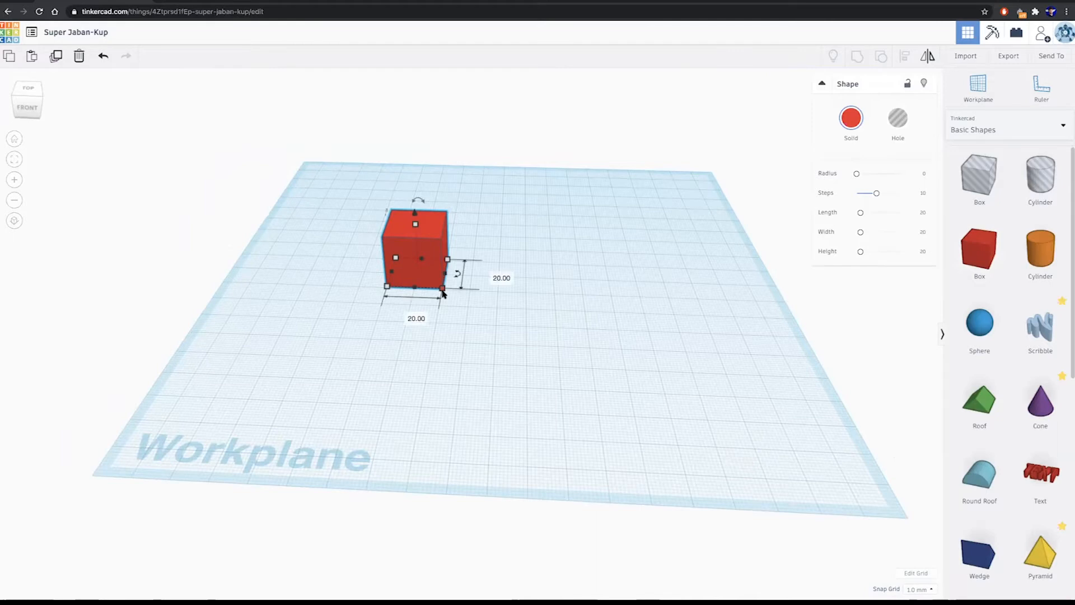
# - Set the box's base dimensions to 100 mm by 100 mm
pyautogui.scroll(-4, 434, 256)
pyautogui.moveTo(432, 257)
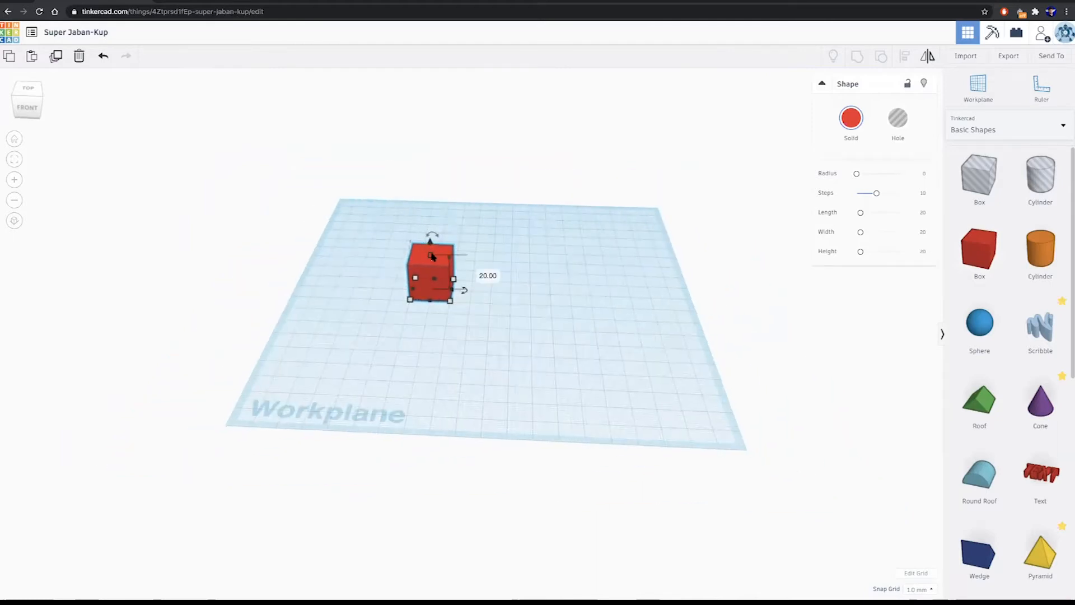
pyautogui.moveTo(410, 302)
pyautogui.click(422, 331)
pyautogui.write('100')
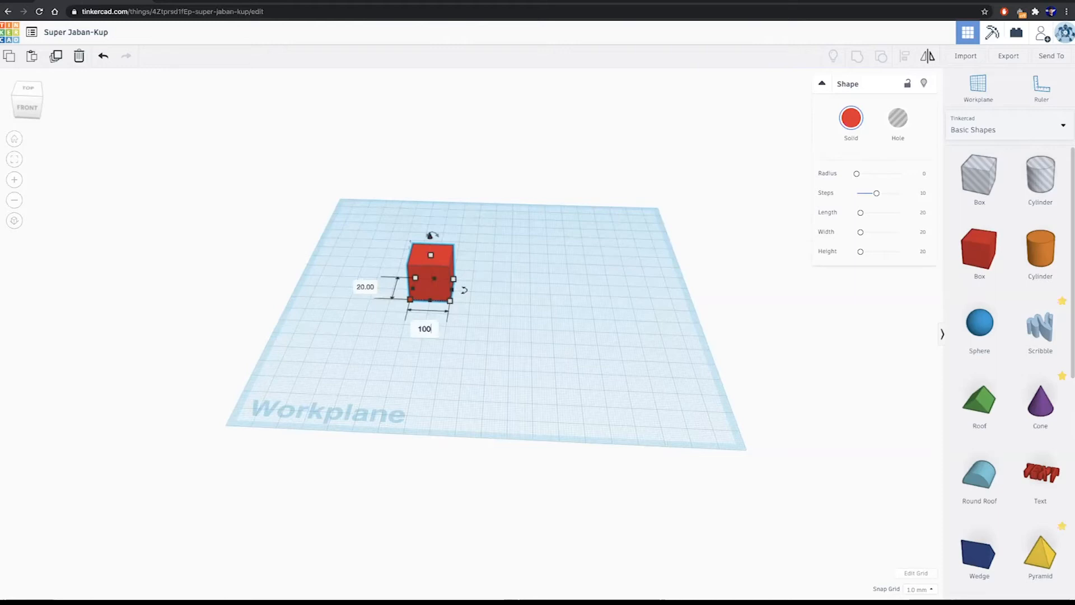
pyautogui.press('Return')
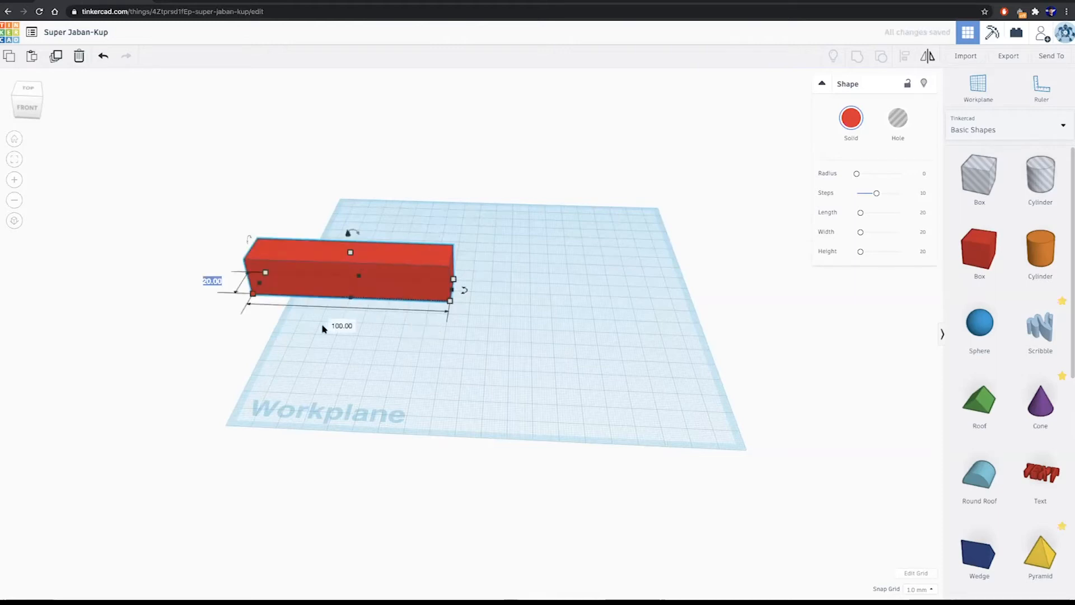
pyautogui.click(216, 282)
pyautogui.write('100')
pyautogui.press('Return')
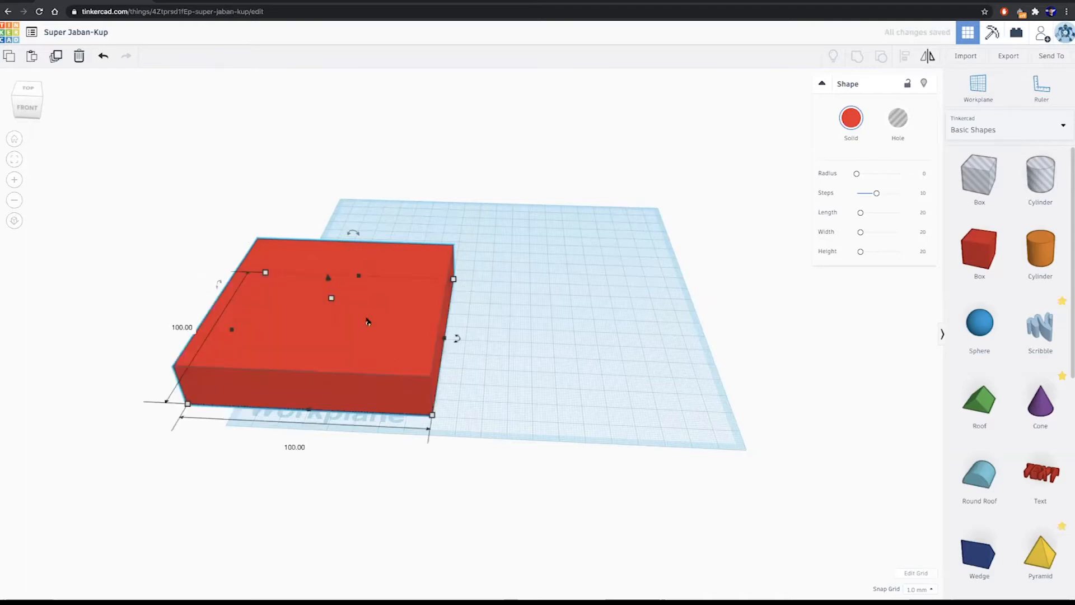
# - Set the box's height to 100 mm and move the box to the middle of the workplane
pyautogui.click(330, 299)
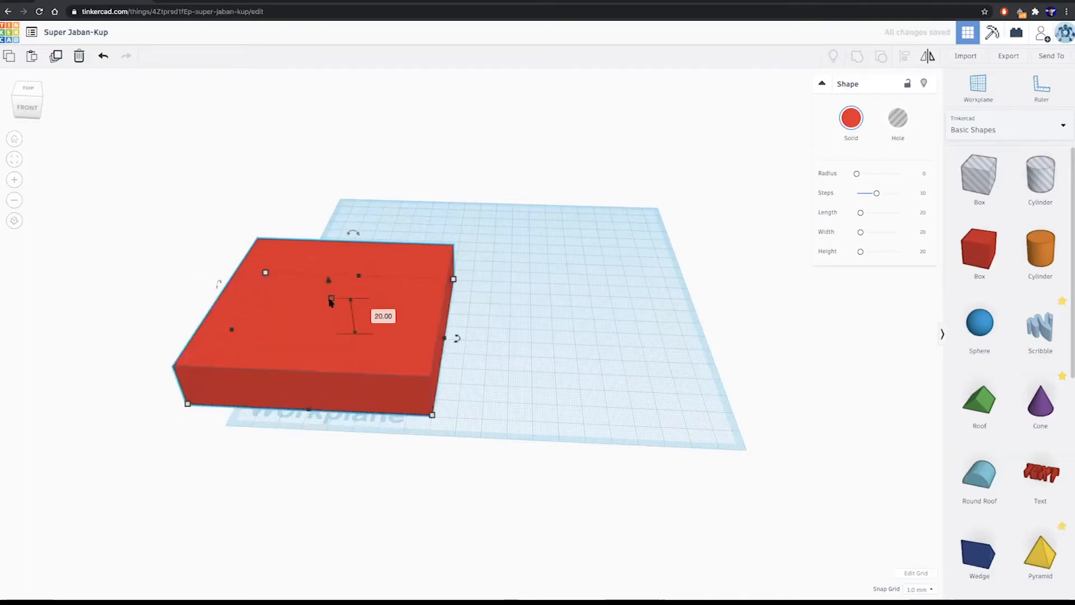
pyautogui.click(432, 417)
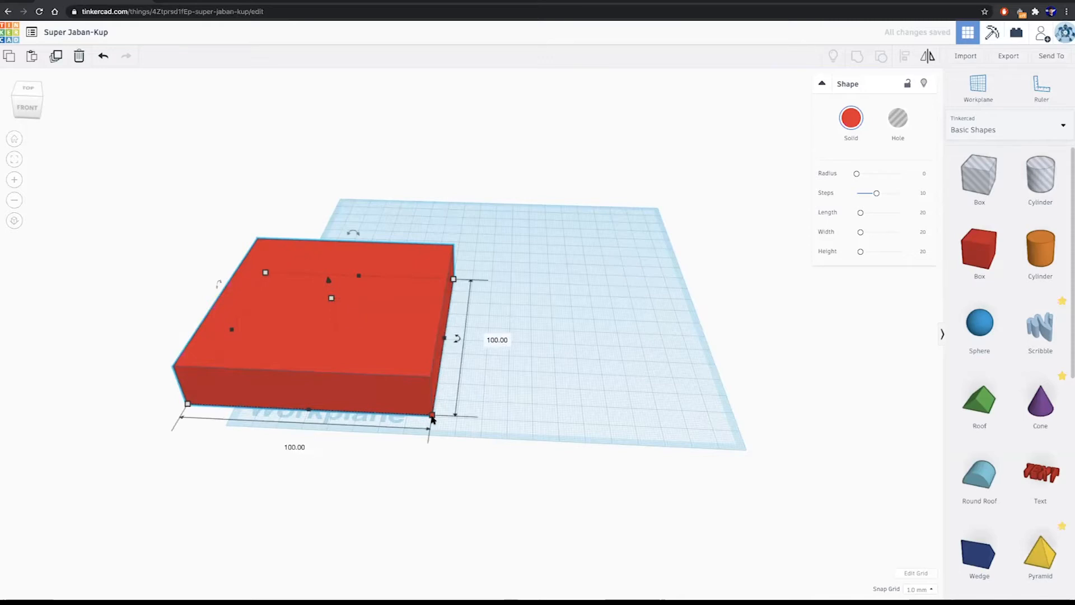
pyautogui.click(332, 299)
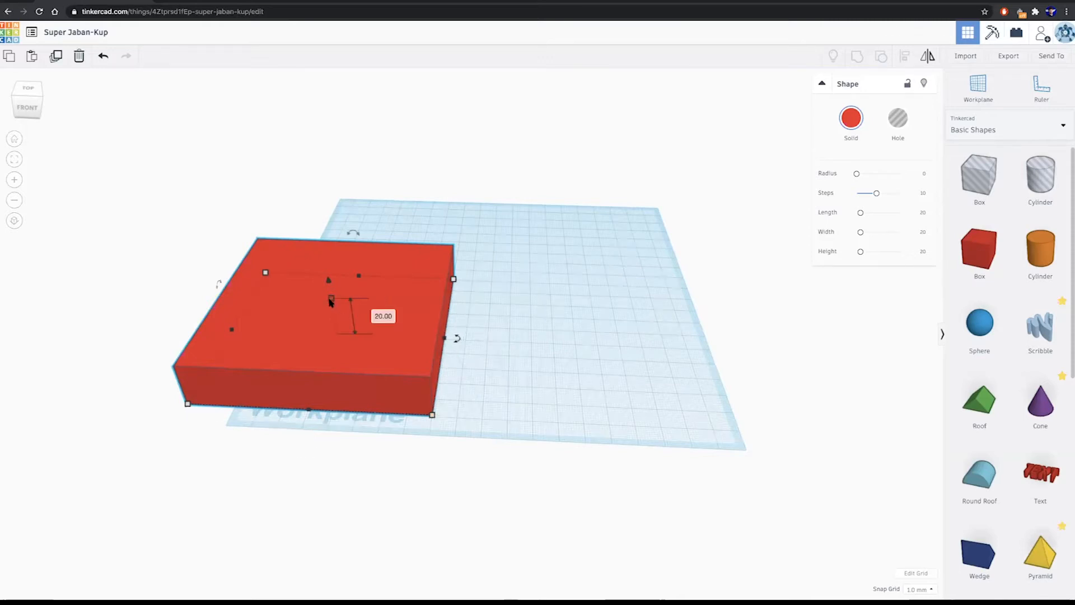
pyautogui.click(390, 315)
pyautogui.write('100')
pyautogui.press('Return')
pyautogui.moveTo(328, 293); pyautogui.dragTo(529, 278)
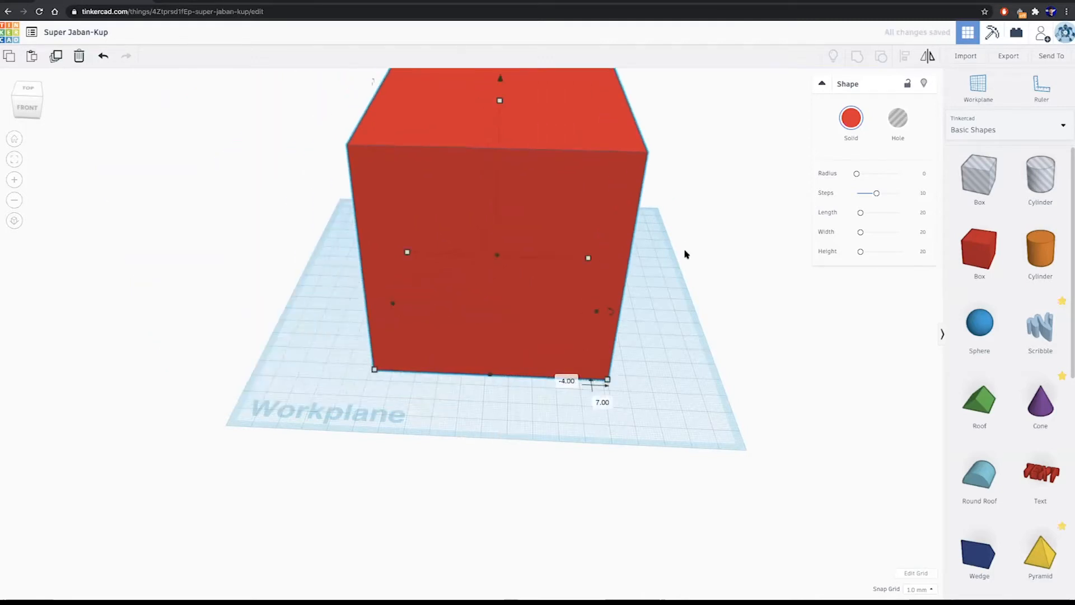
# - Round the box's edges by setting its radius to 2.25
pyautogui.scroll(-3, 683, 249)
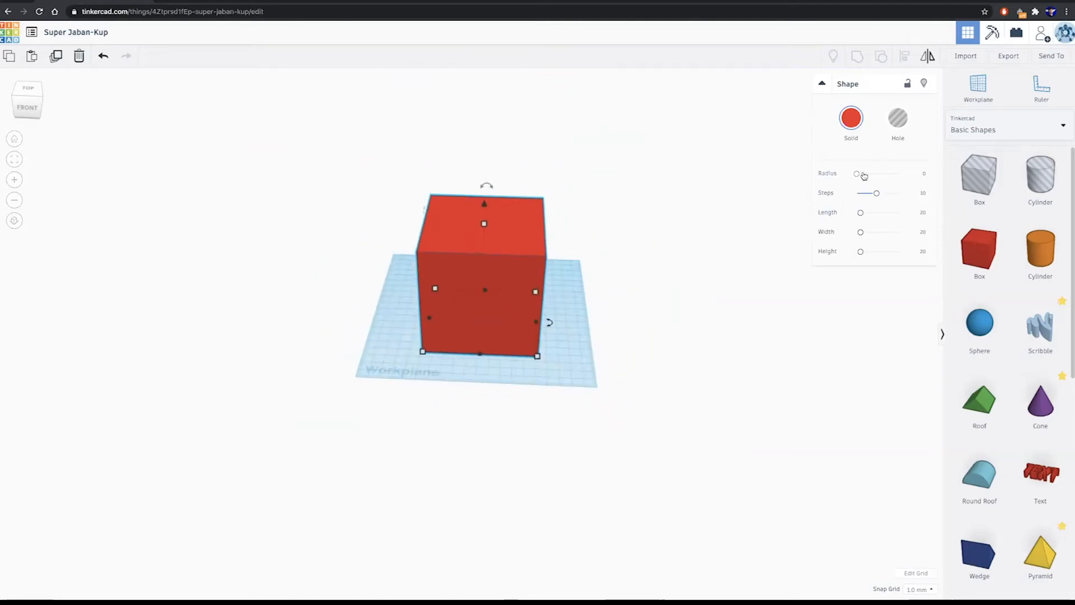
pyautogui.moveTo(857, 175); pyautogui.dragTo(860, 175)
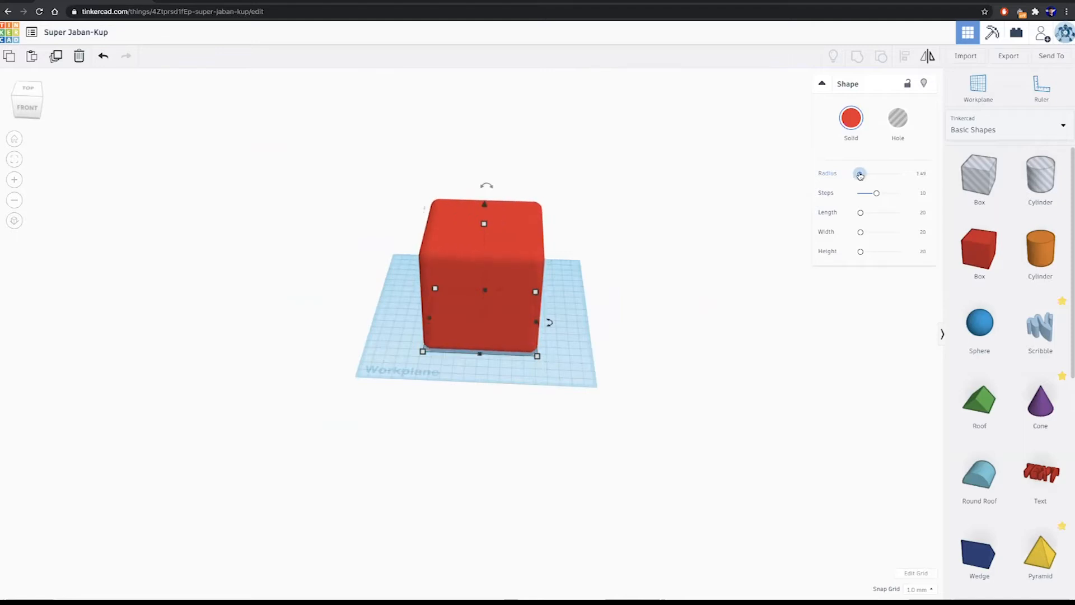
pyautogui.moveTo(860, 174); pyautogui.dragTo(863, 174)
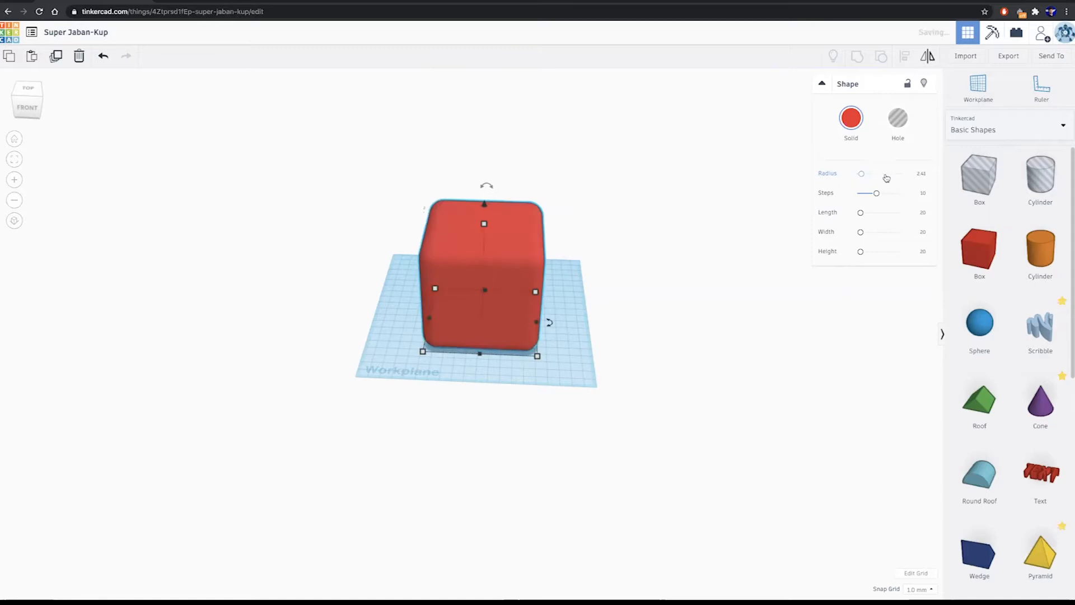
pyautogui.click(923, 175)
pyautogui.write('3')
pyautogui.write('.')
pyautogui.press('Return')
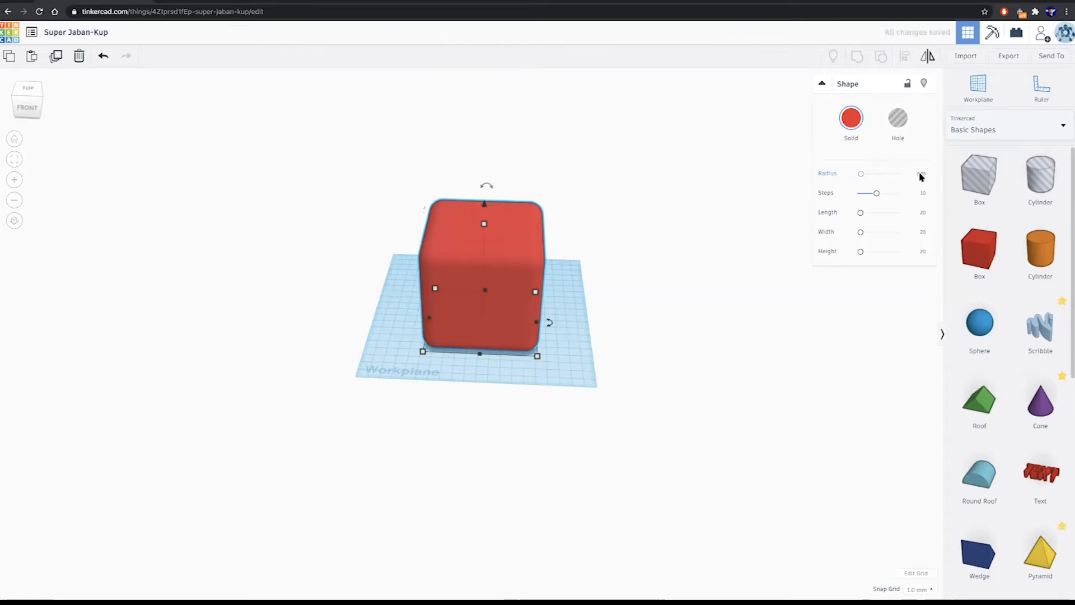
# - Smooth the box's rounded edges by setting its steps to 19
pyautogui.moveTo(876, 196); pyautogui.dragTo(897, 199)
pyautogui.scroll(1, 640, 303)
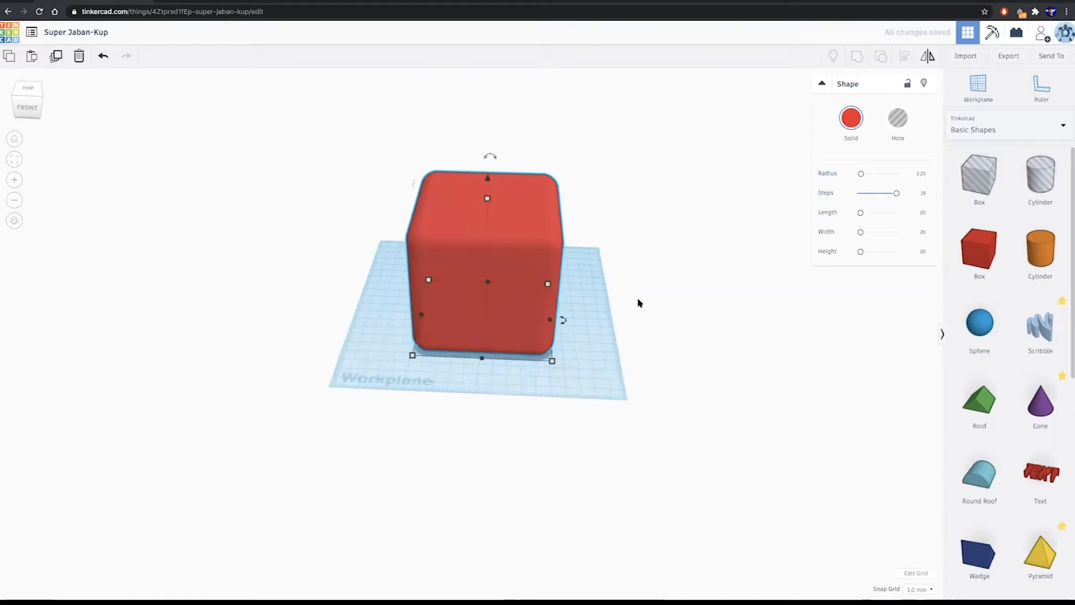
pyautogui.scroll(2, 640, 303)
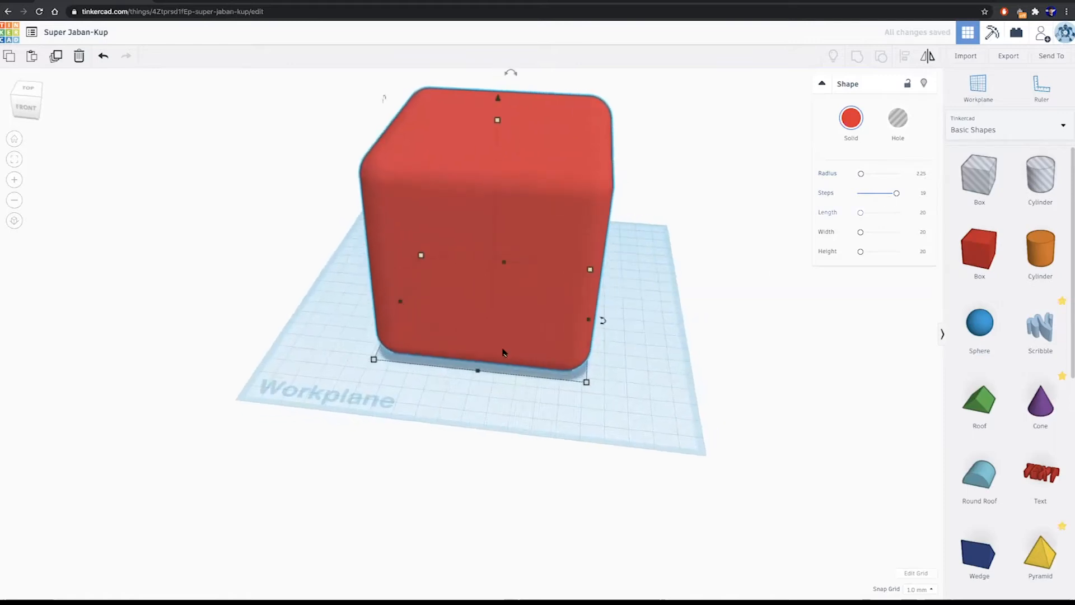
pyautogui.moveTo(650, 334); pyautogui.dragTo(540, 379, button='right')
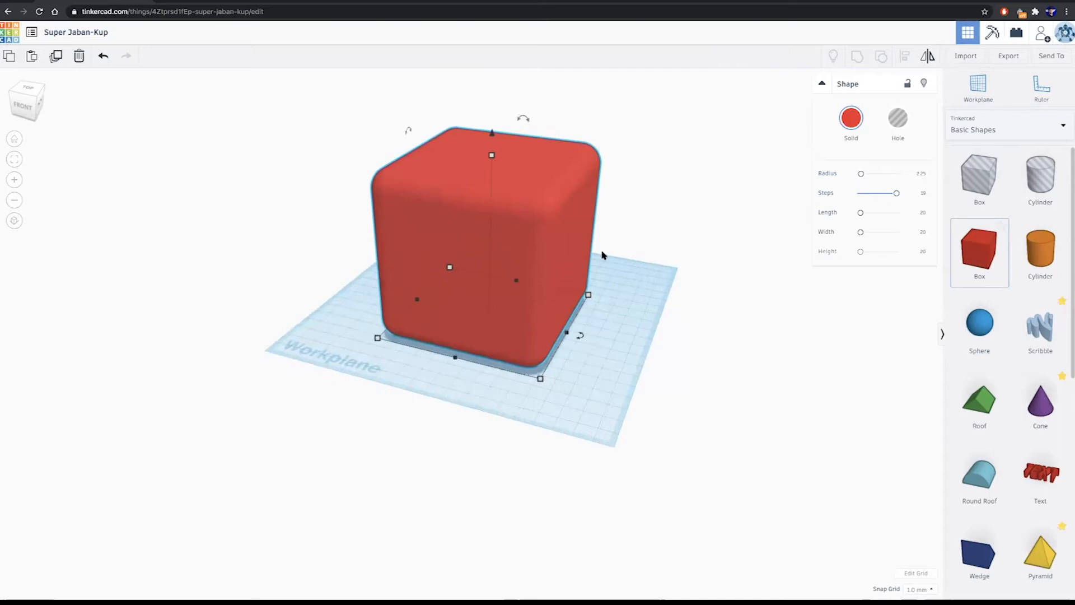
# - Shift the rounded box slightly on the workplane and place a second solid box in front of it, near the workplane's front edge
pyautogui.moveTo(528, 249); pyautogui.dragTo(543, 241)
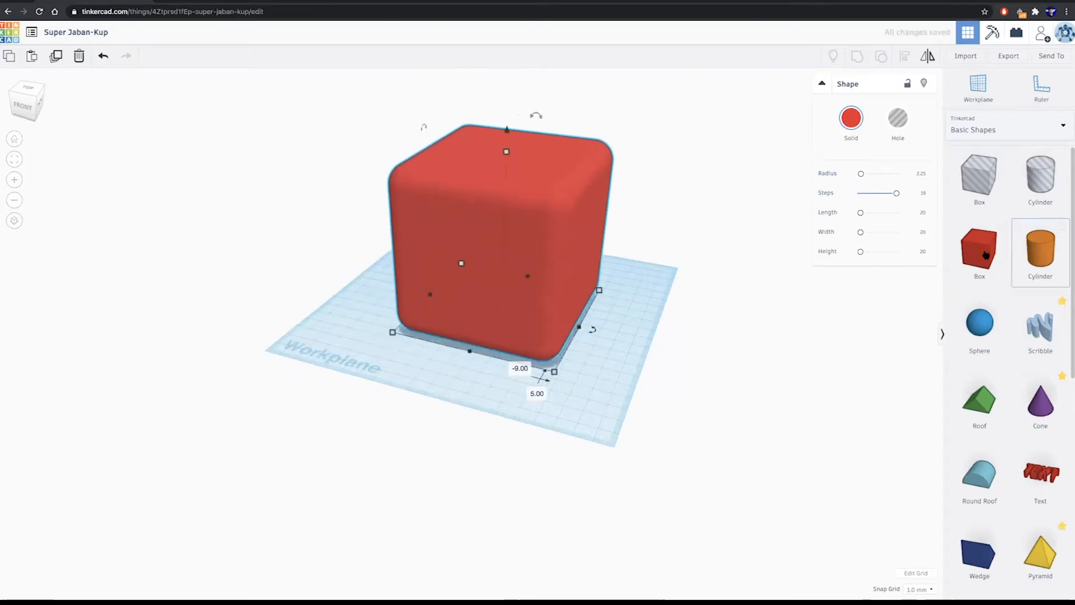
pyautogui.moveTo(956, 269); pyautogui.dragTo(546, 427)
pyautogui.scroll(-2, 376, 220)
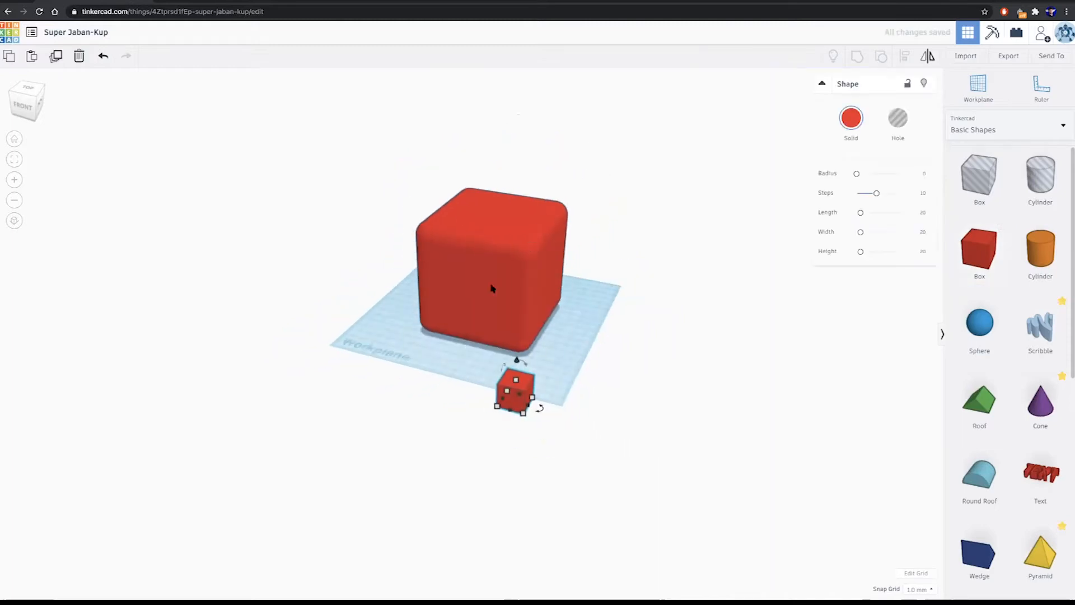
pyautogui.moveTo(504, 388); pyautogui.dragTo(429, 381)
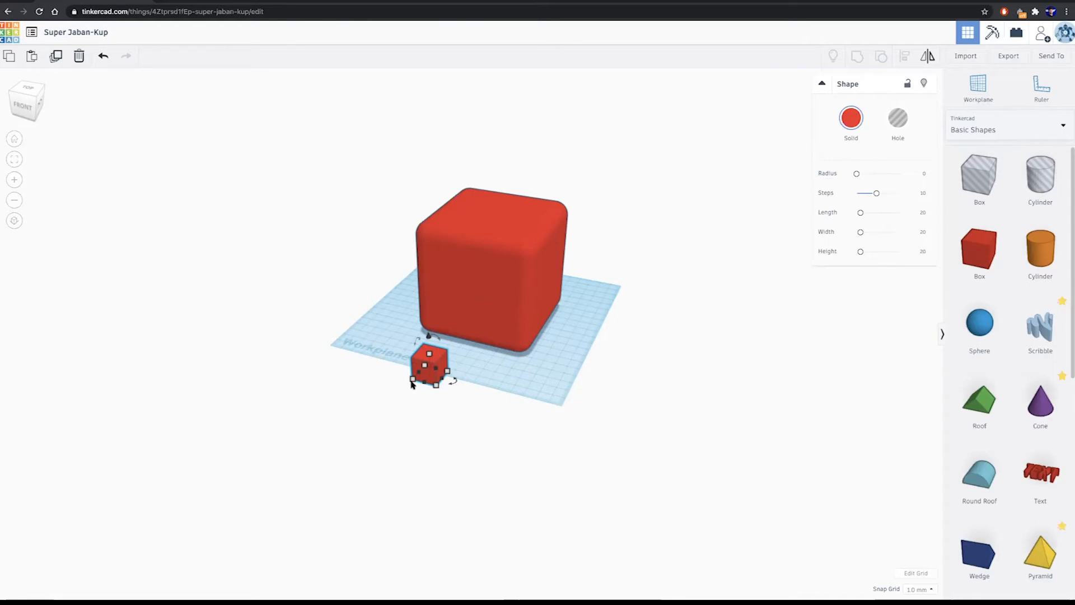
# - Set the small front box's length, width and height to 85 mm each
pyautogui.scroll(-4, 437, 381)
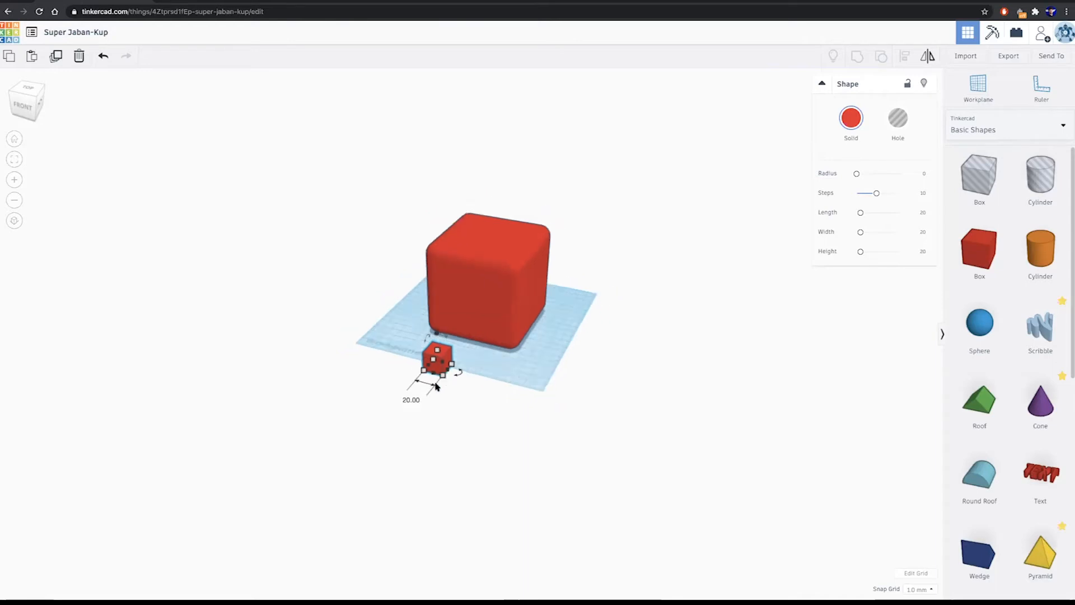
pyautogui.scroll(3, 438, 379)
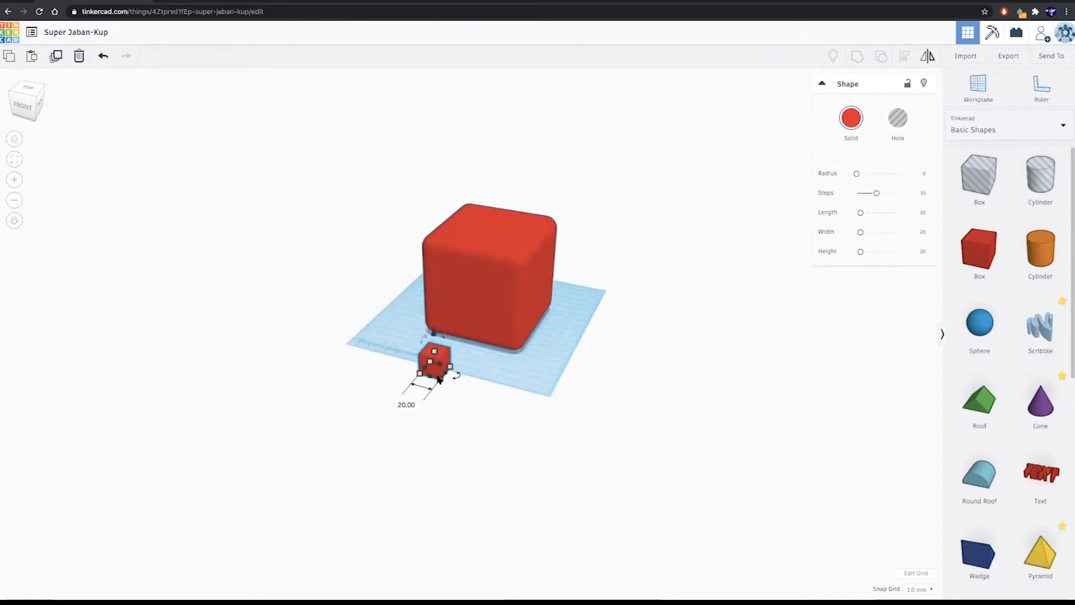
pyautogui.click(381, 354)
pyautogui.write('85')
pyautogui.press('Return')
pyautogui.click(367, 452)
pyautogui.write('8')
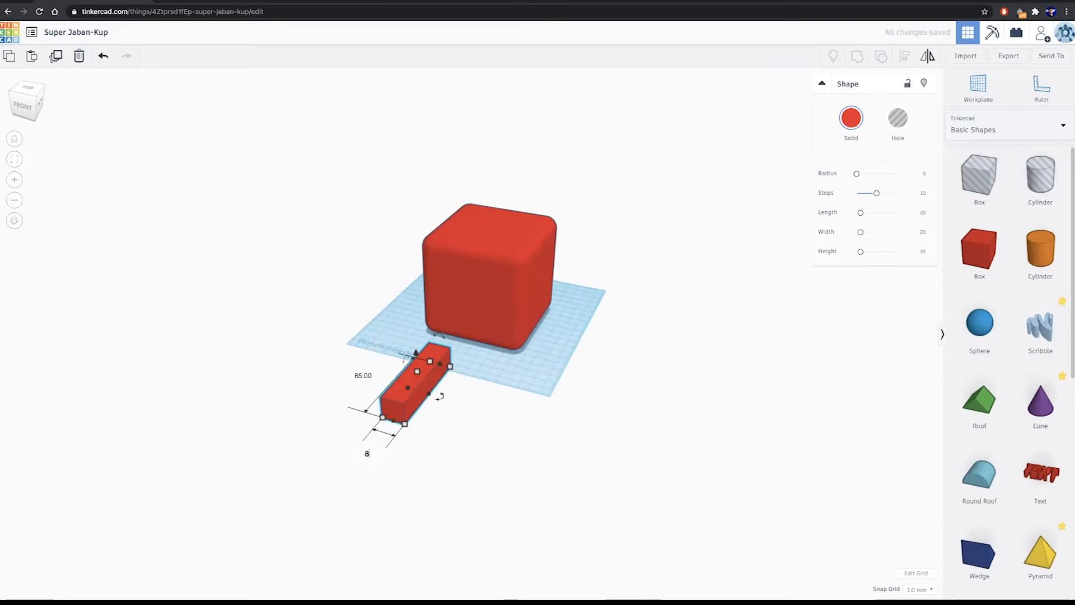
pyautogui.press('Return')
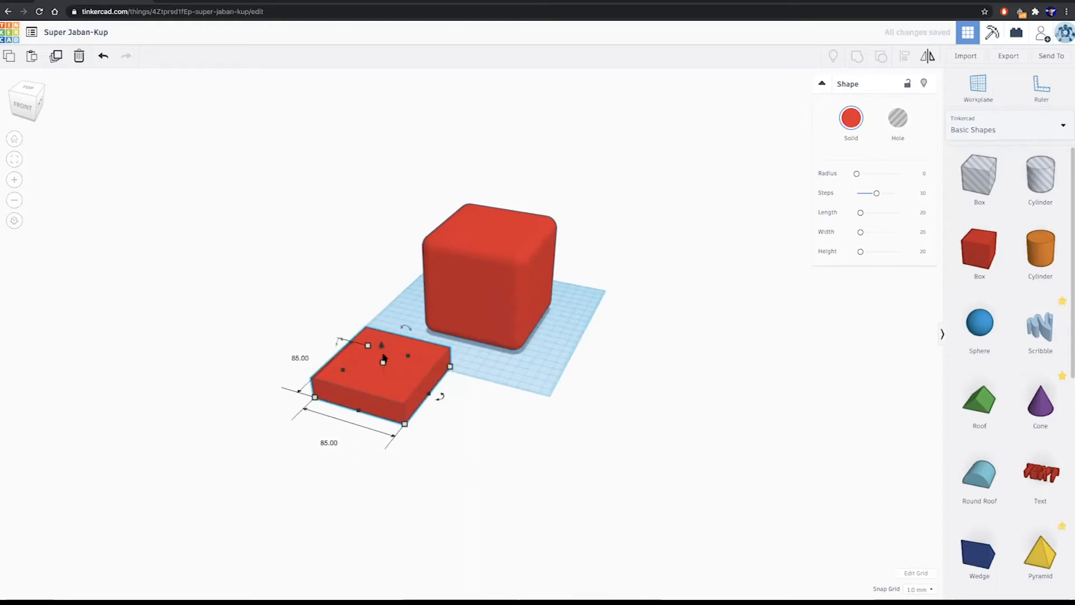
pyautogui.click(433, 373)
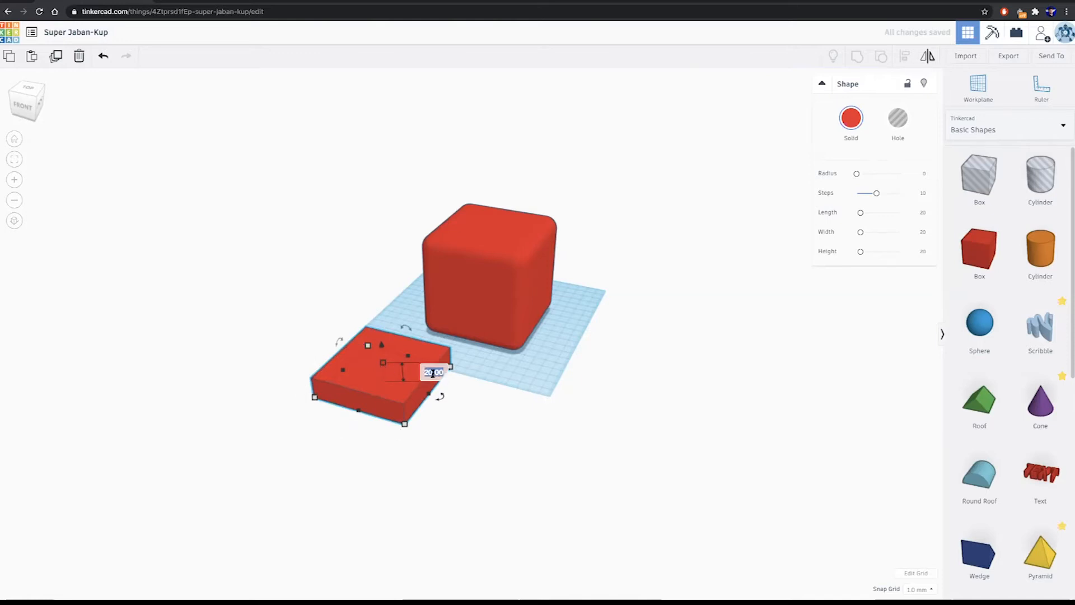
pyautogui.write('85')
pyautogui.press('Return')
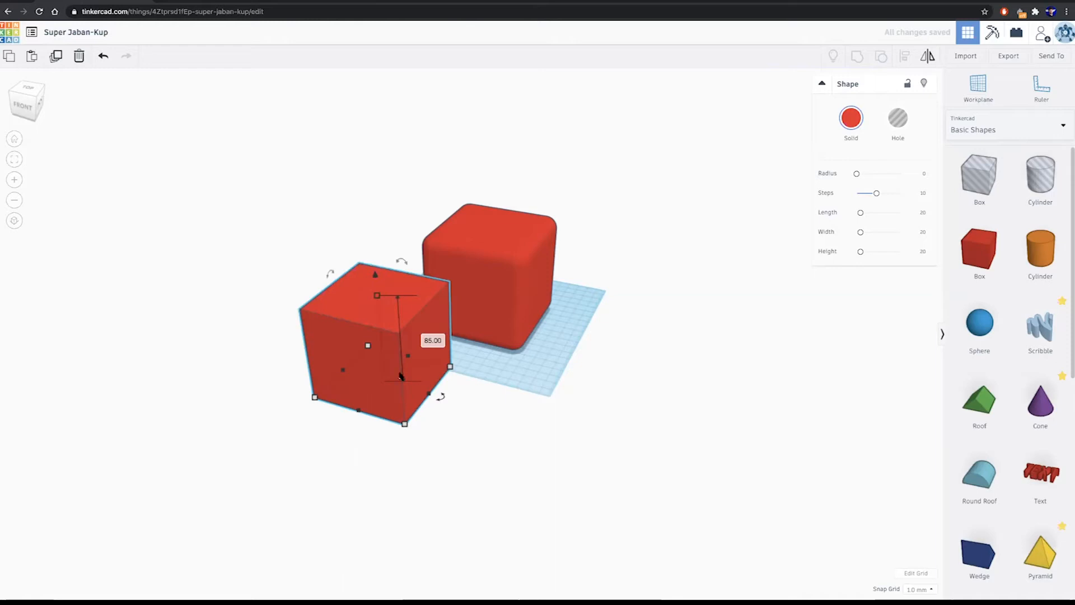
# - Turn the 85 mm box into a hole and move it, raised above the workplane, into the rounded box
pyautogui.click(896, 119)
pyautogui.moveTo(407, 351); pyautogui.dragTo(476, 307)
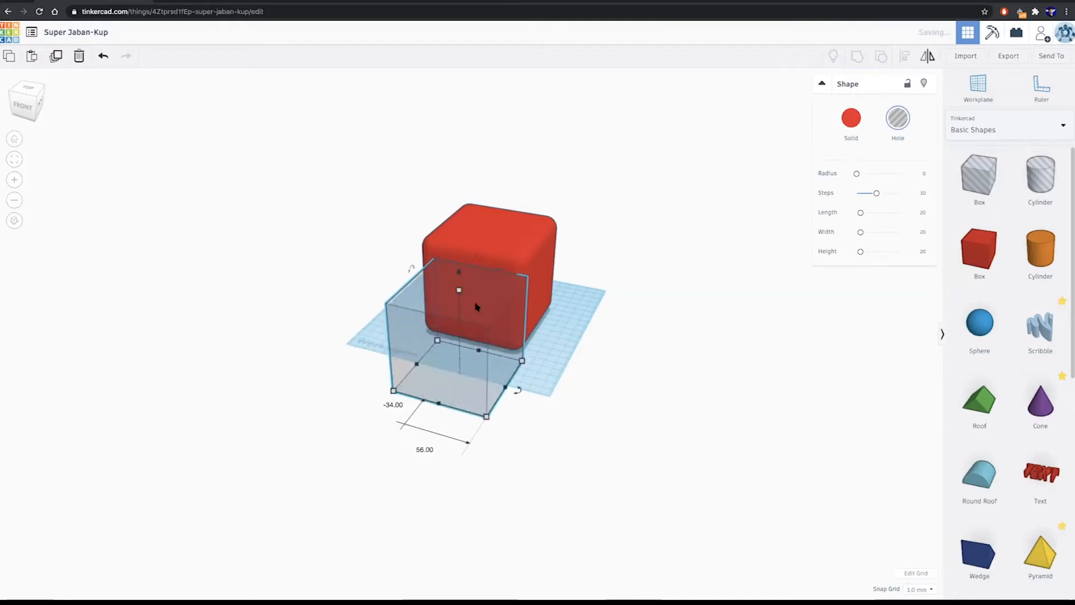
pyautogui.moveTo(458, 272); pyautogui.dragTo(459, 255)
pyautogui.moveTo(478, 301); pyautogui.dragTo(507, 251)
# - Align the hole box with the rounded box so they are centred on each other in both horizontal directions
pyautogui.moveTo(413, 168); pyautogui.dragTo(588, 355)
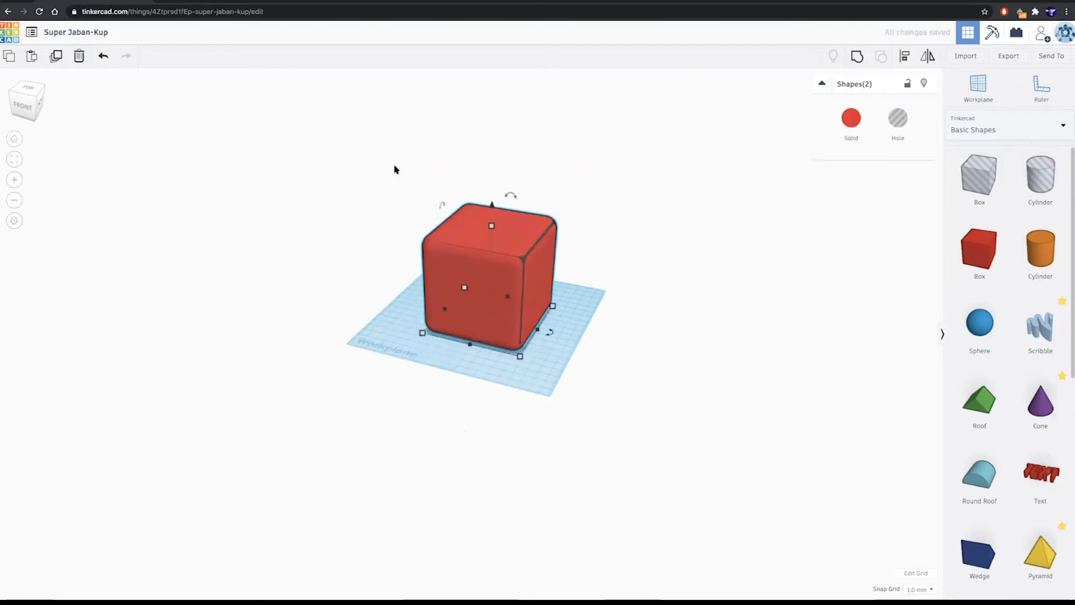
pyautogui.moveTo(395, 166); pyautogui.dragTo(651, 379)
pyautogui.scroll(-2, 650, 379)
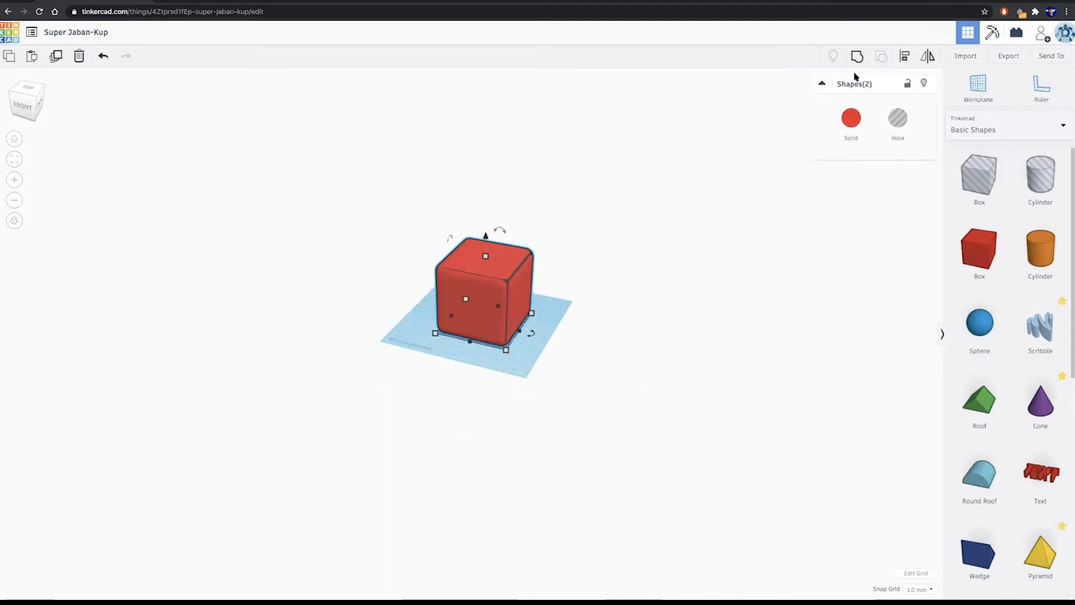
pyautogui.click(902, 58)
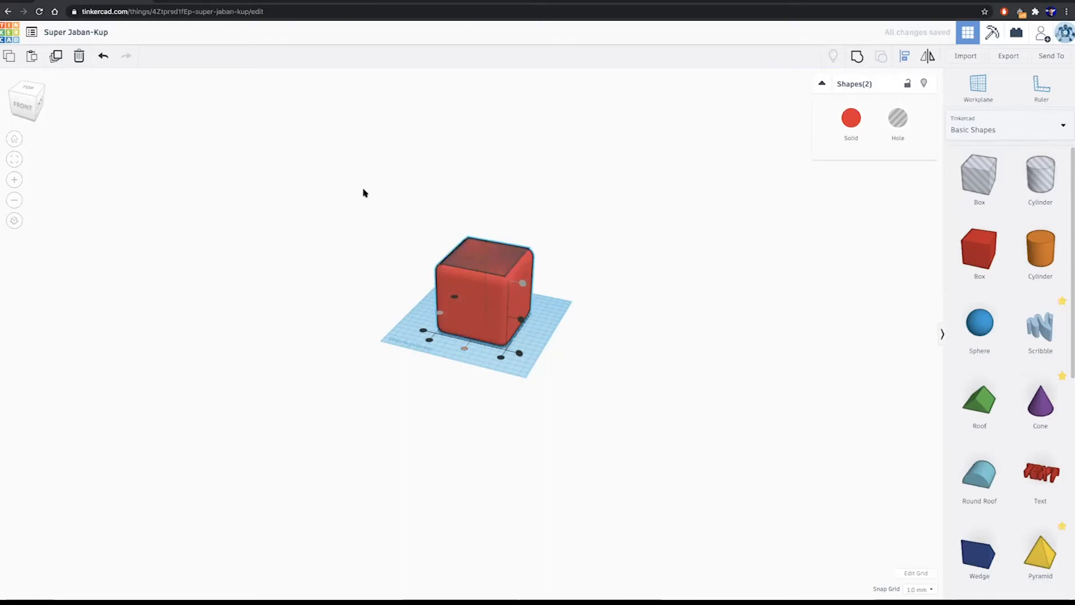
pyautogui.scroll(-2, 366, 195)
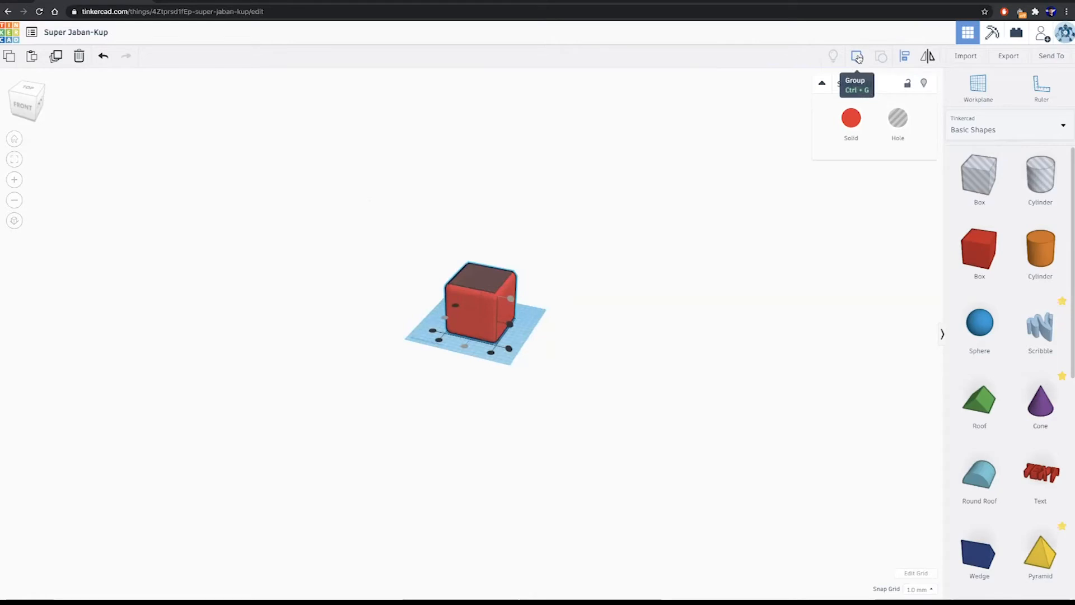
# - Group the rounded box with the hole box to hollow out the pot, and inspect its inside from above
pyautogui.click(857, 56)
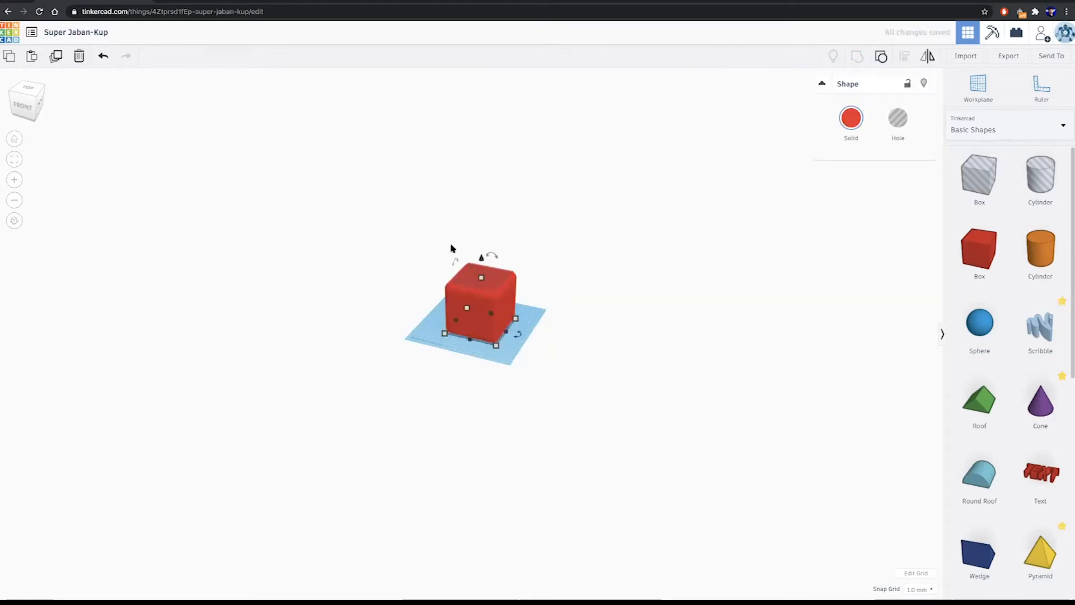
pyautogui.scroll(3, 451, 247)
pyautogui.moveTo(492, 299); pyautogui.dragTo(535, 380, button='right')
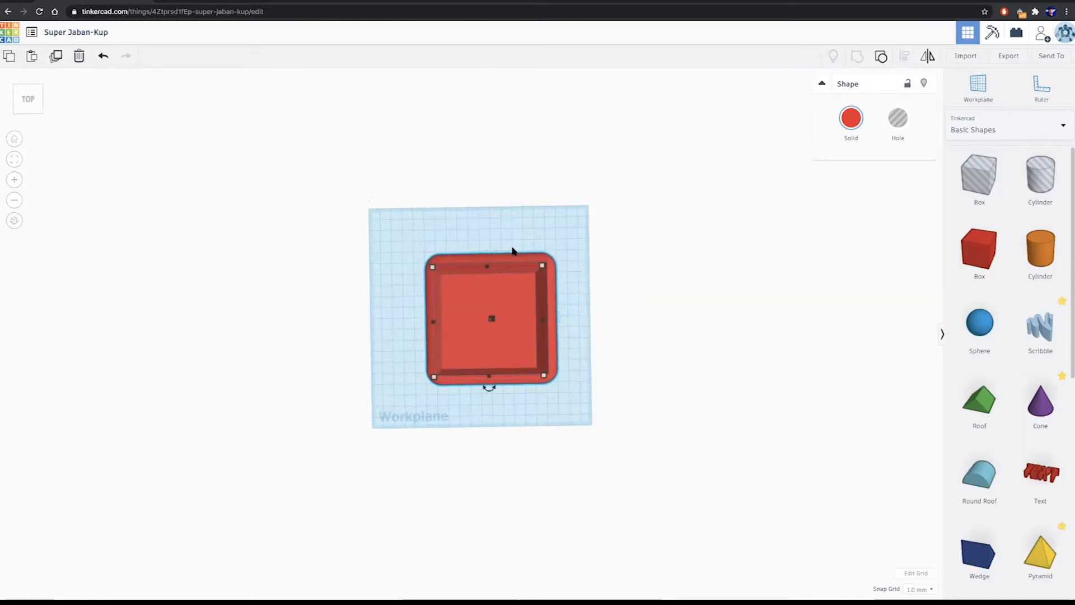
pyautogui.moveTo(545, 307); pyautogui.dragTo(560, 357, button='right')
# - Place a solid cylinder on the workplane beside the pot and set its sides to 64
pyautogui.moveTo(1041, 255); pyautogui.dragTo(577, 366)
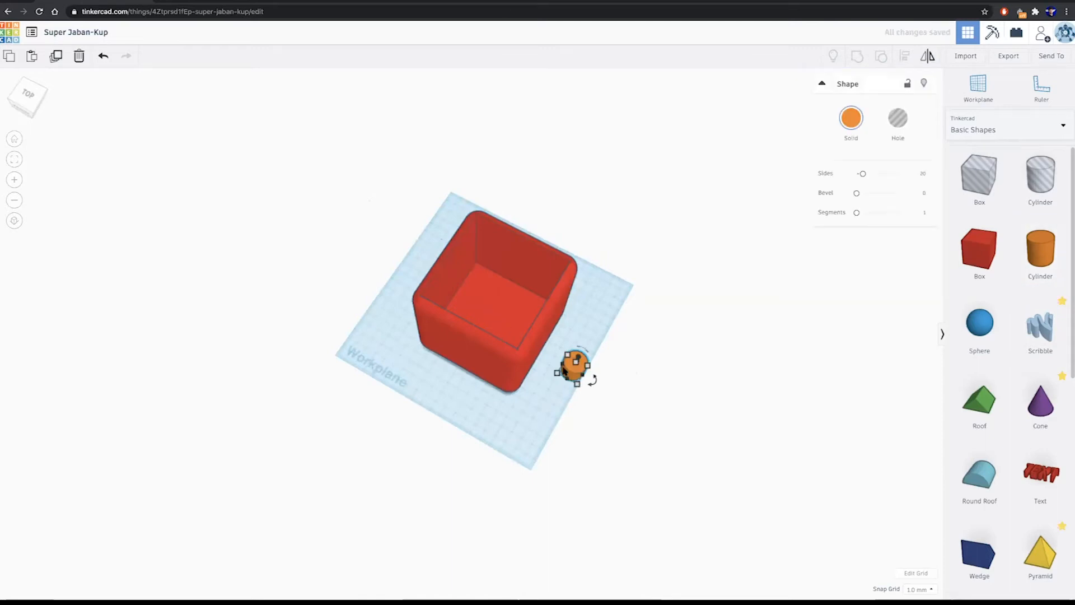
pyautogui.moveTo(547, 416); pyautogui.dragTo(560, 385, button='right')
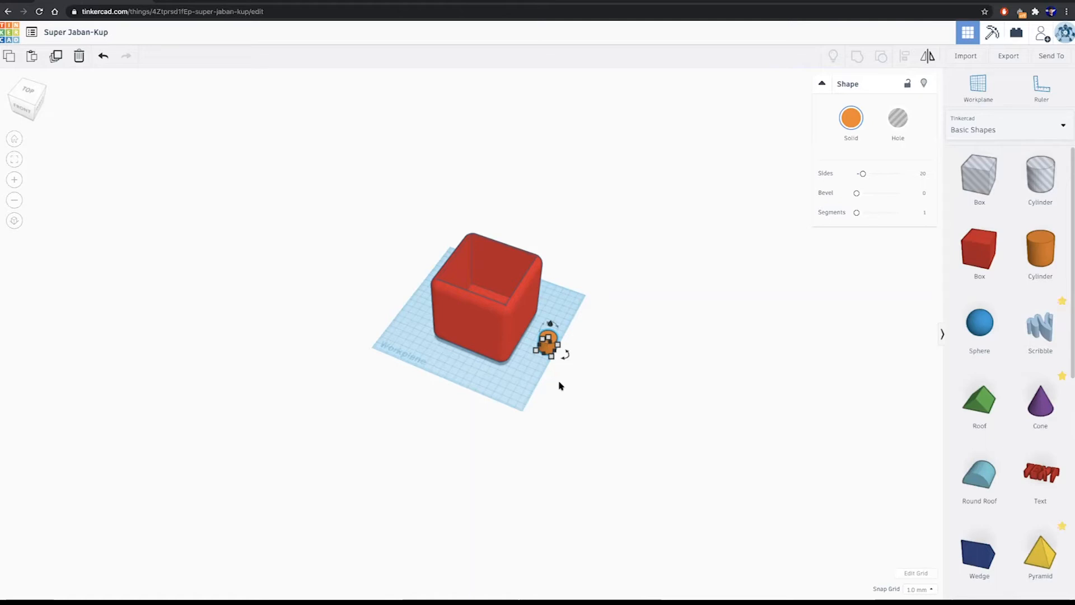
pyautogui.scroll(-3, 552, 367)
pyautogui.scroll(10, 525, 372)
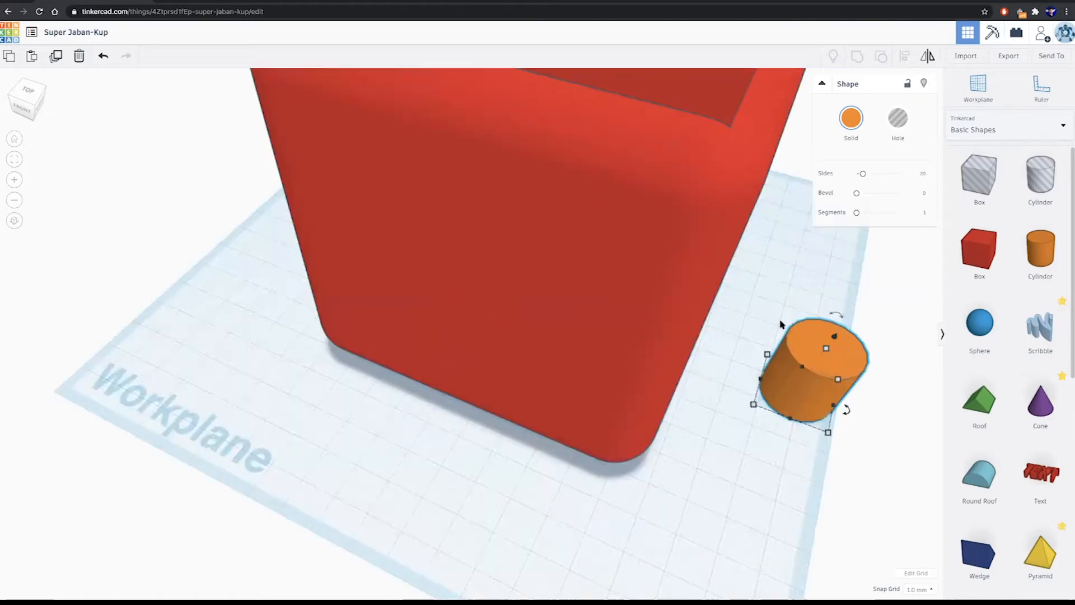
pyautogui.moveTo(820, 293); pyautogui.dragTo(345, 201, button='middle')
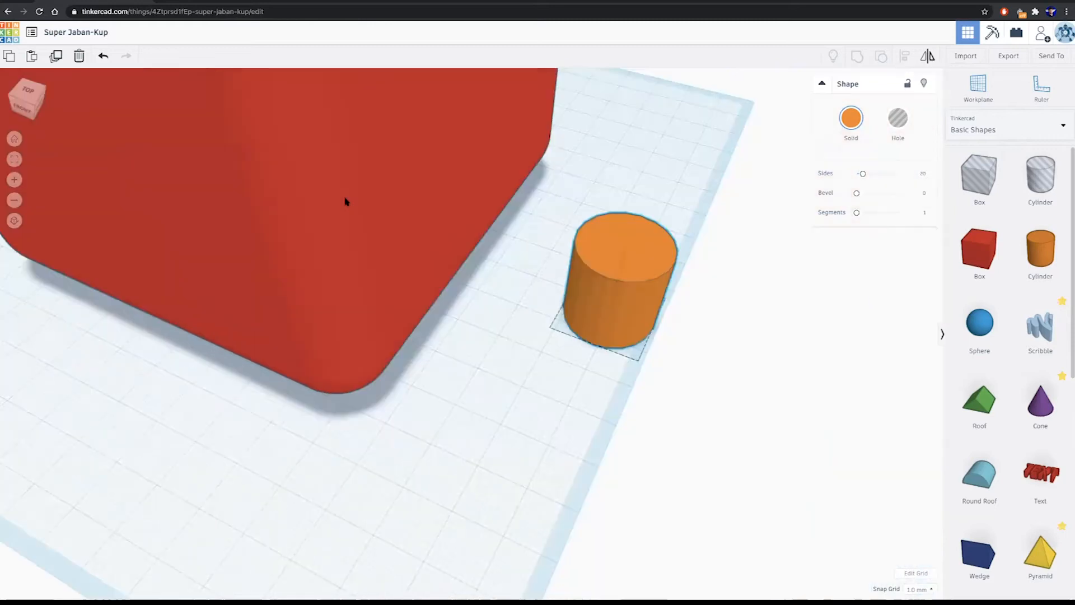
pyautogui.moveTo(862, 175); pyautogui.dragTo(924, 174)
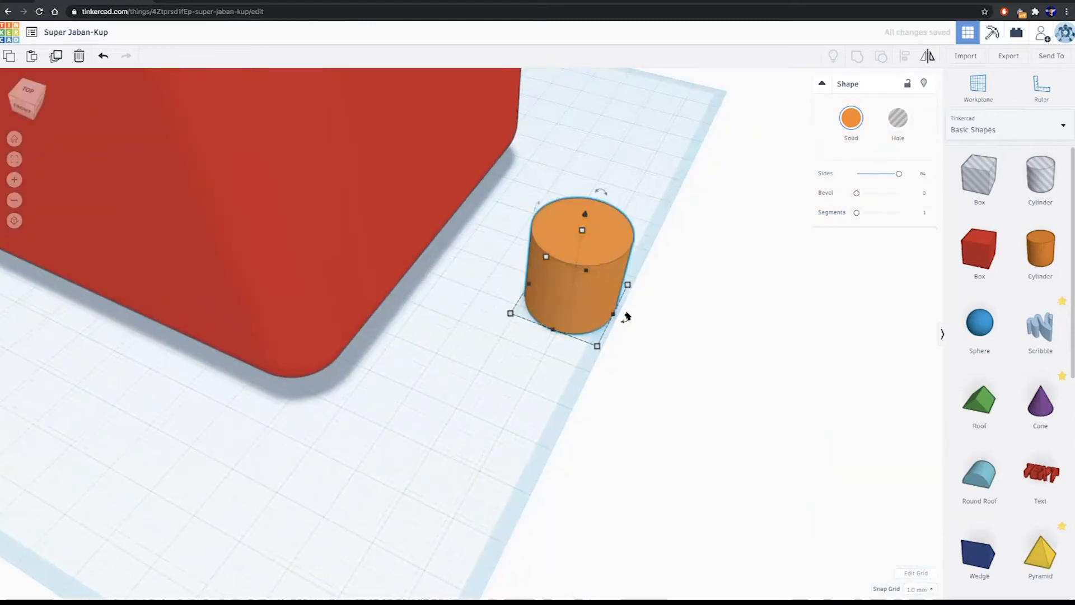
# - Scale the cylinder down proportionally to a base of 8 by 8 mm
pyautogui.moveTo(598, 347)
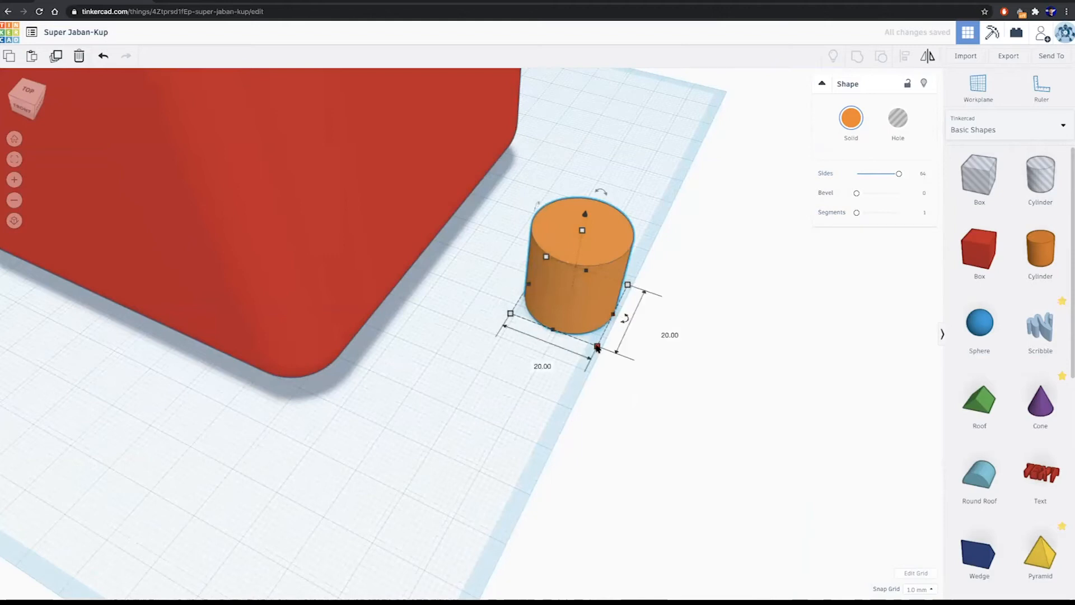
pyautogui.moveTo(598, 346); pyautogui.dragTo(553, 289)
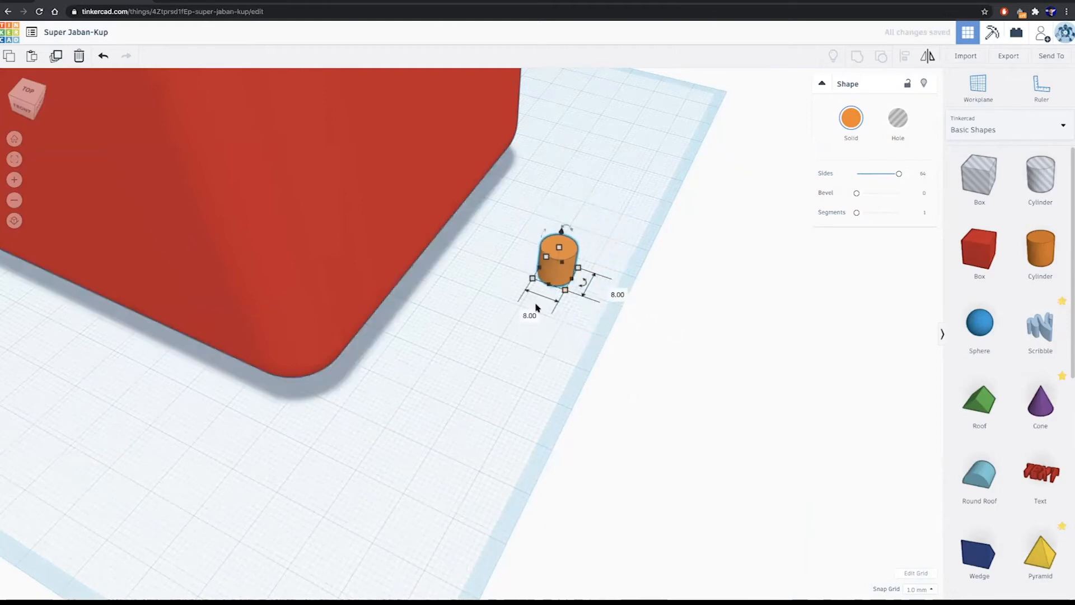
pyautogui.scroll(-5, 493, 311)
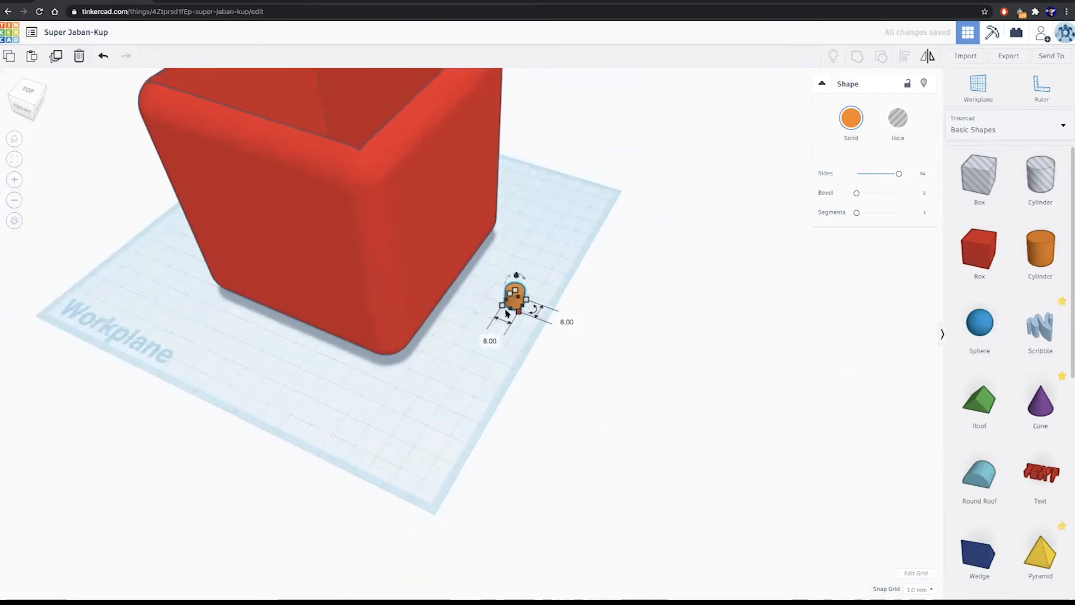
# - Move the small cylinder to the middle of the pot and extend its top upward through the pot's floor
pyautogui.moveTo(421, 312); pyautogui.dragTo(521, 352, button='right')
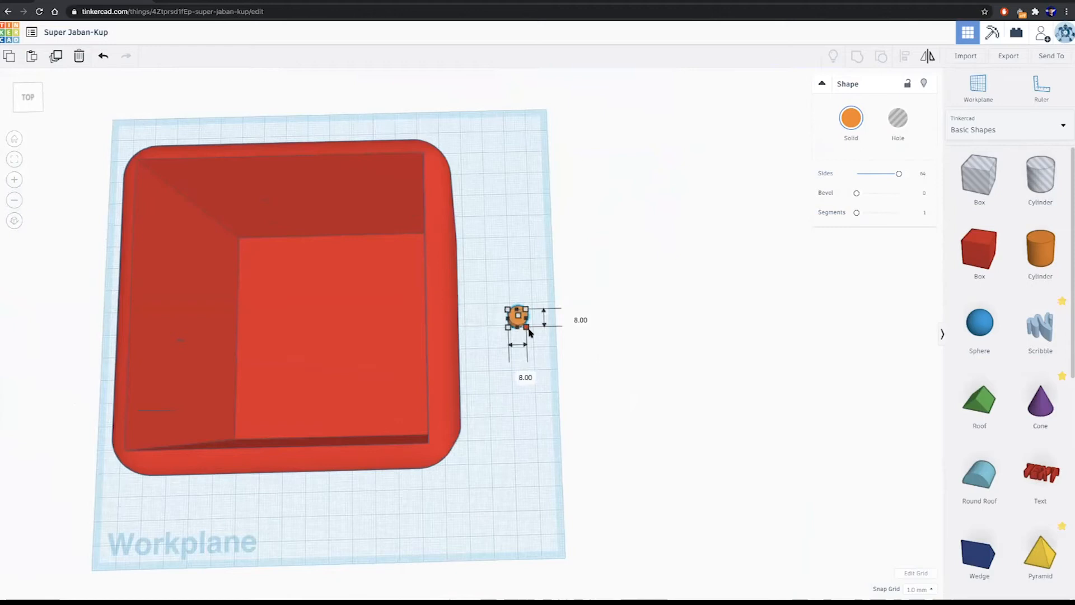
pyautogui.moveTo(524, 329); pyautogui.dragTo(336, 346)
pyautogui.moveTo(336, 346); pyautogui.dragTo(329, 282, button='right')
pyautogui.moveTo(338, 284)
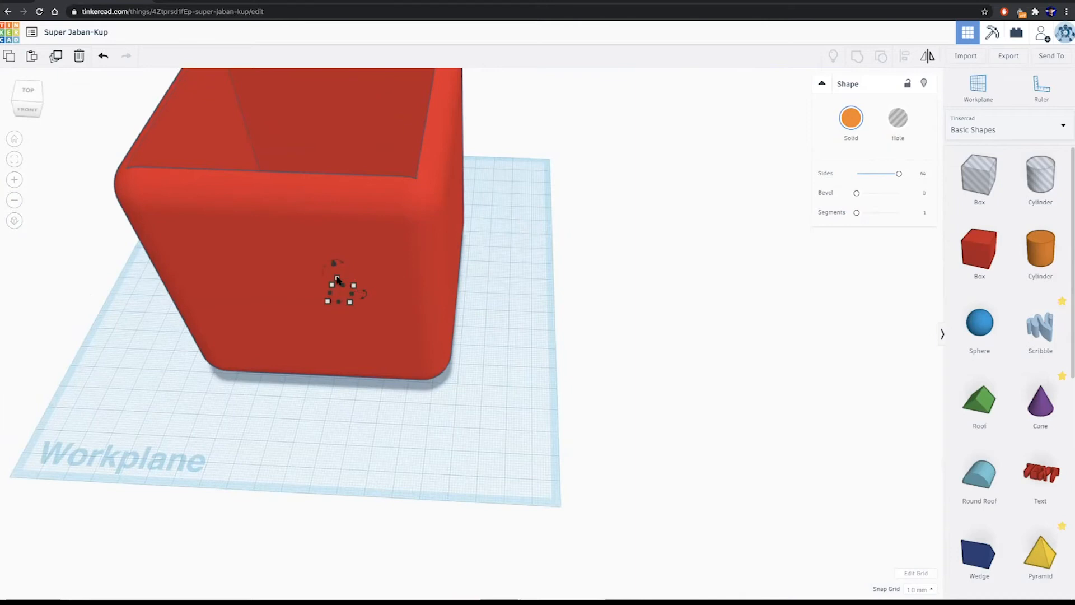
pyautogui.moveTo(333, 268); pyautogui.dragTo(324, 223)
pyautogui.moveTo(328, 226); pyautogui.dragTo(317, 314, button='right')
pyautogui.scroll(-5, 317, 317)
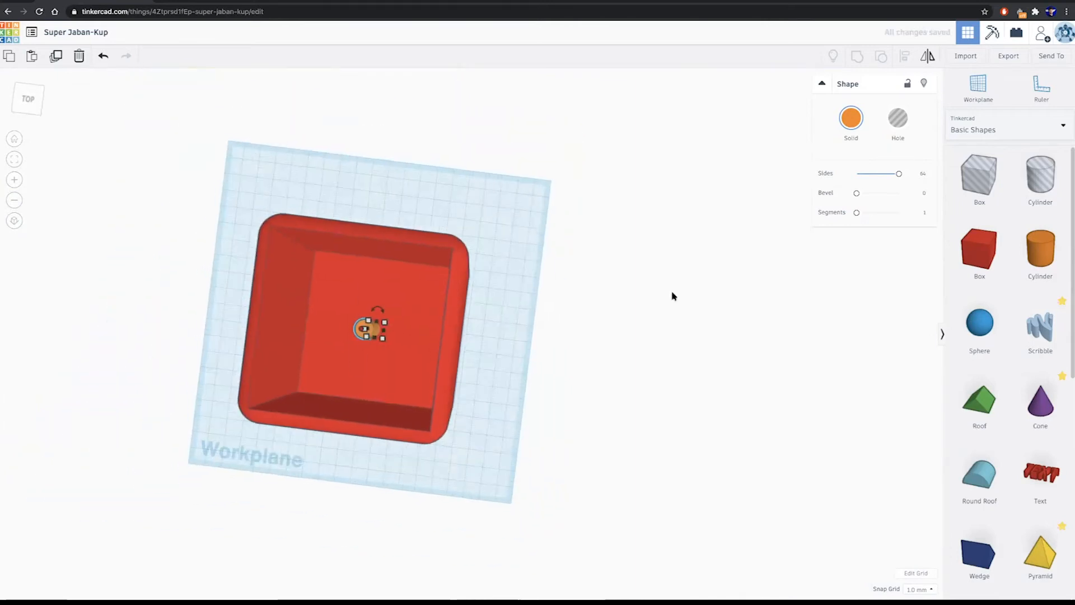
# - Turn the small cylinder inside the pot into a hole
pyautogui.click(899, 128)
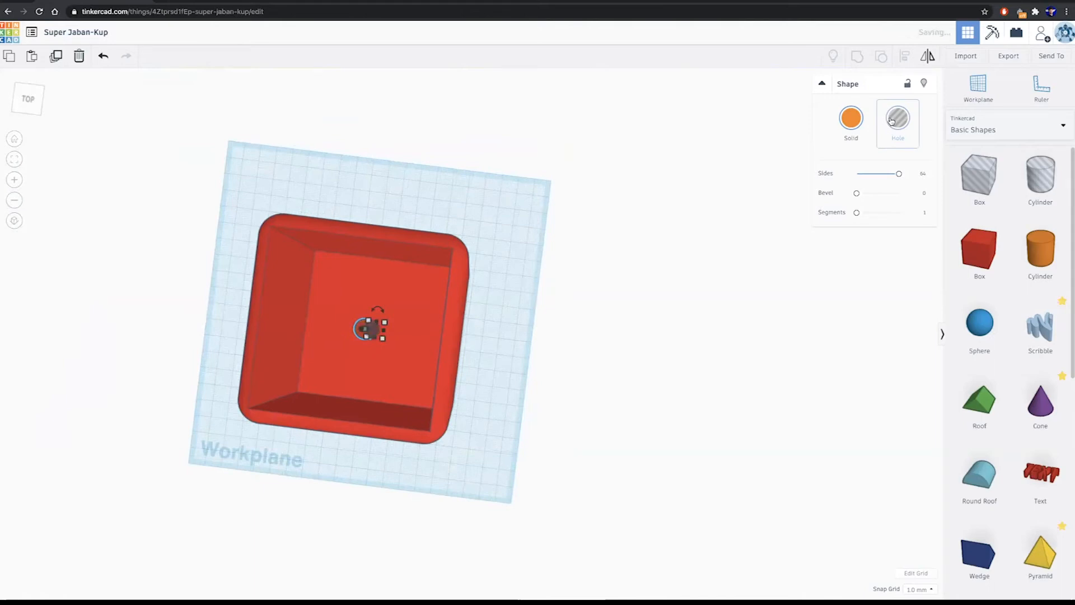
pyautogui.moveTo(648, 372); pyautogui.dragTo(627, 305, button='right')
pyautogui.scroll(4, 358, 242)
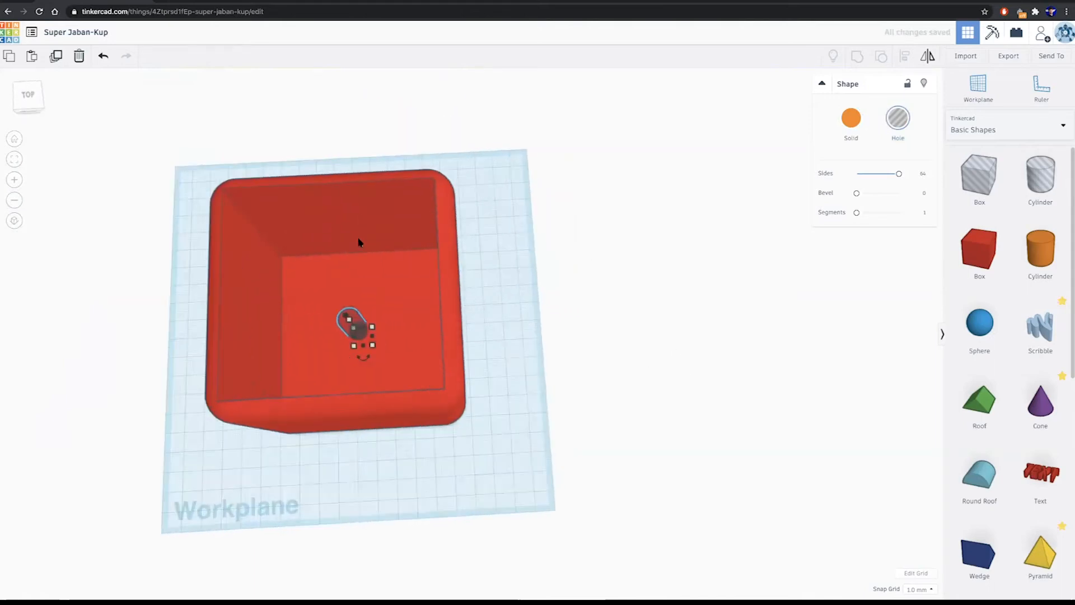
# - Align the cylinder hole with the pot so it is centred on the floor in both horizontal directions
pyautogui.scroll(-4, 345, 228)
pyautogui.scroll(-3, 336, 231)
pyautogui.moveTo(268, 227); pyautogui.dragTo(555, 464)
pyautogui.moveTo(268, 188); pyautogui.dragTo(576, 430)
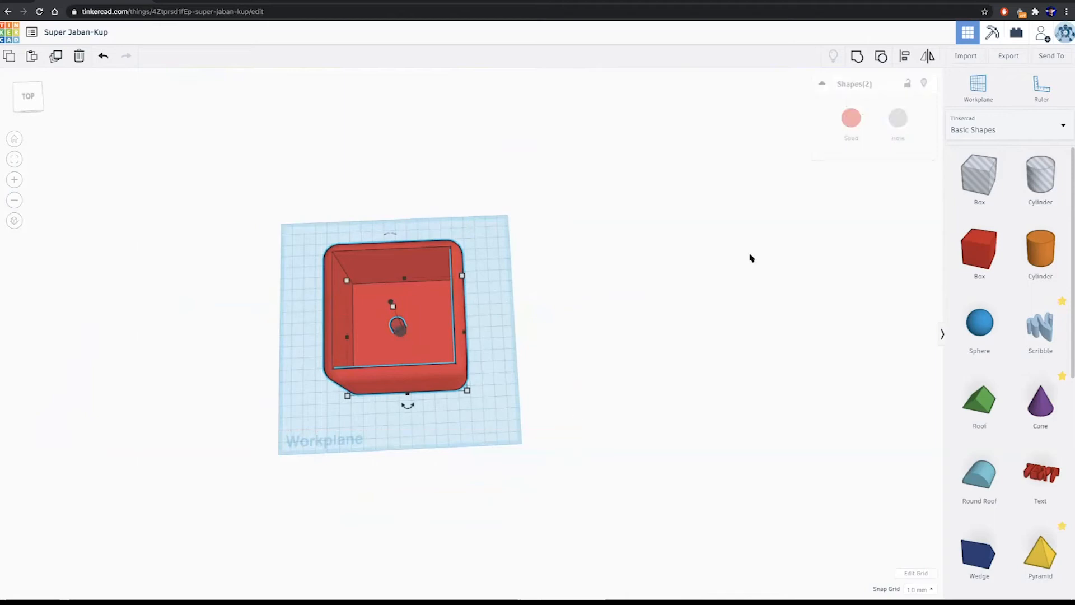
pyautogui.click(905, 57)
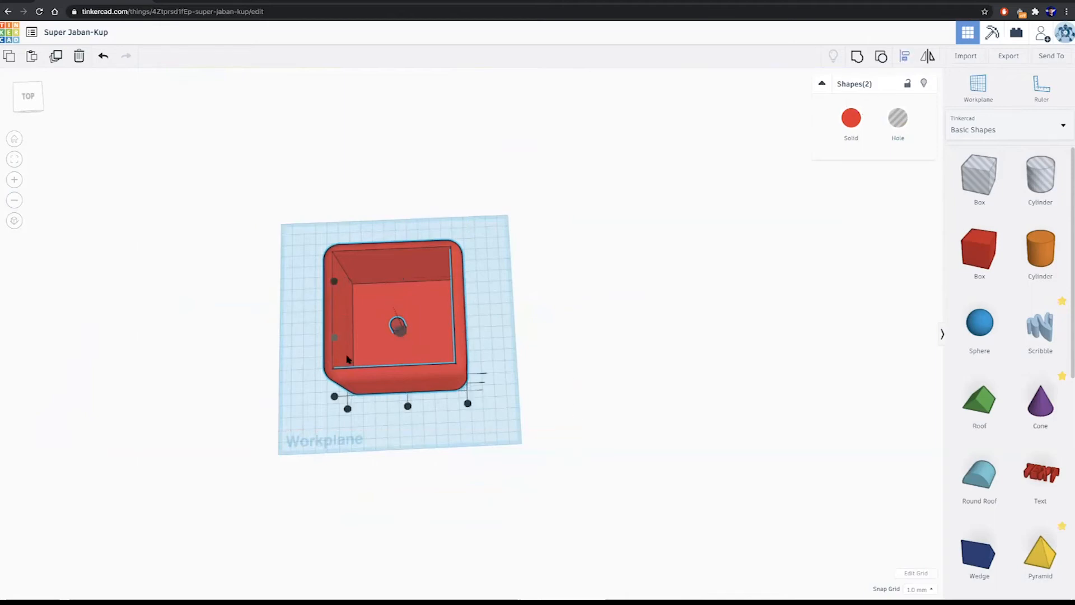
pyautogui.click(336, 342)
pyautogui.moveTo(272, 221); pyautogui.dragTo(518, 427)
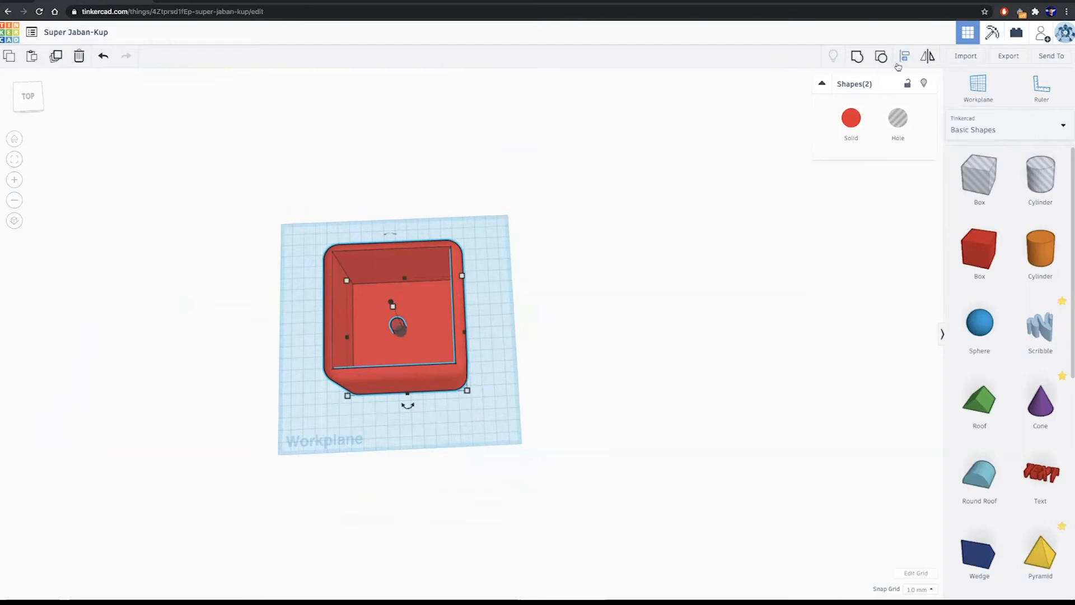
pyautogui.click(899, 65)
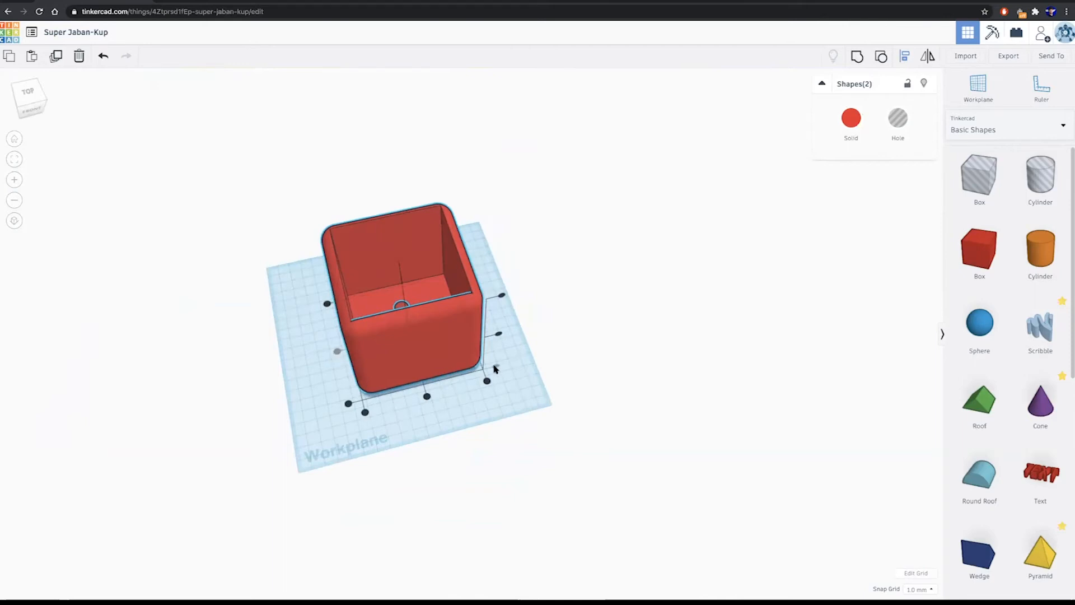
pyautogui.click(426, 396)
# - Try grouping the pot with the cylinder hole to cut a central drainage hole, inspect it, and undo the grouping
pyautogui.click(851, 61)
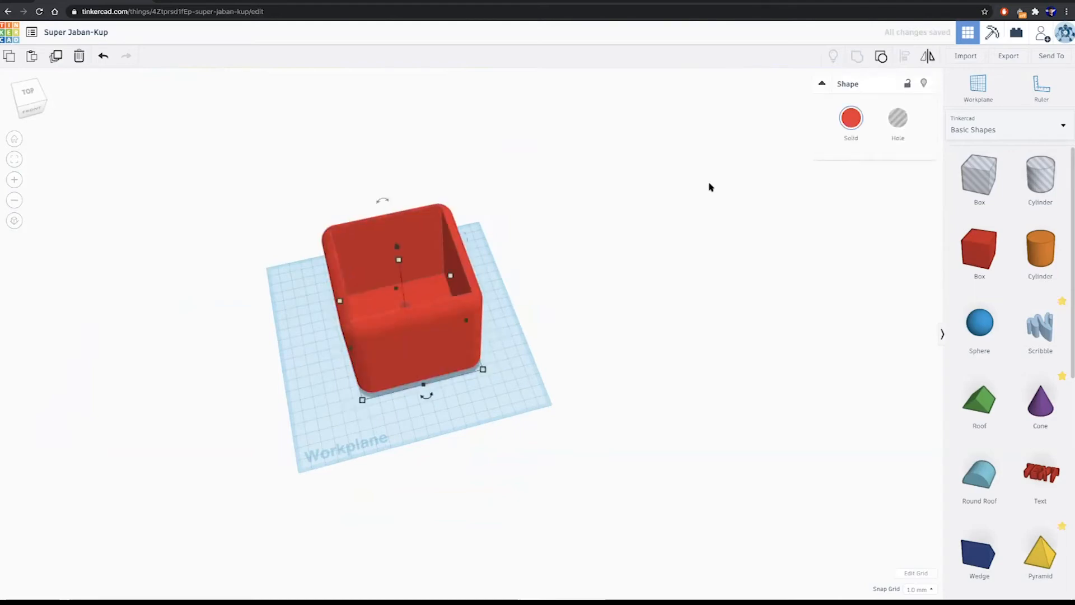
pyautogui.moveTo(530, 314); pyautogui.dragTo(559, 408, button='right')
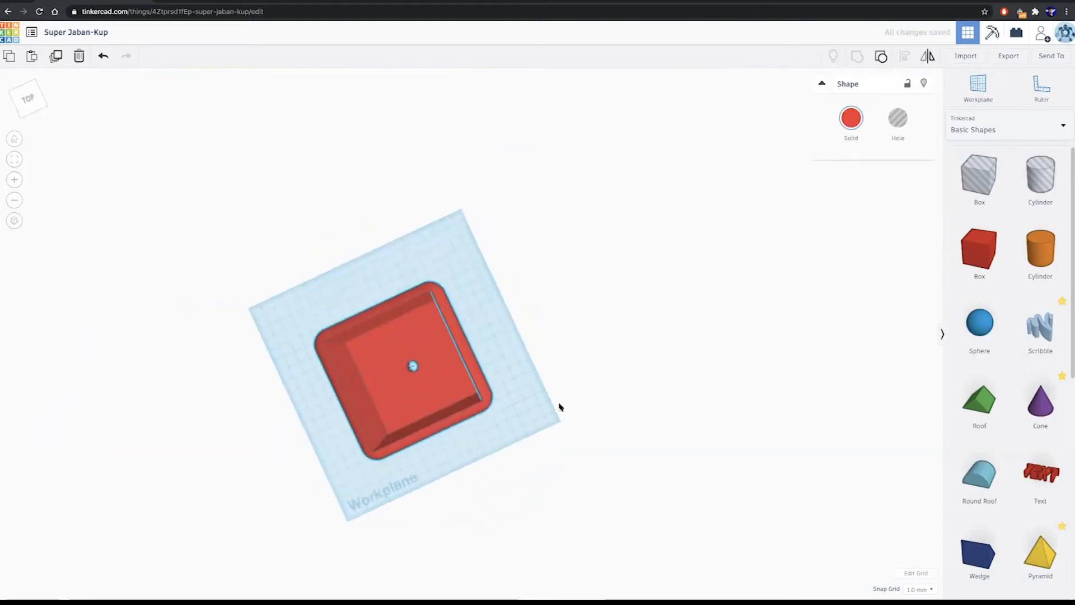
pyautogui.moveTo(491, 320); pyautogui.dragTo(506, 403, button='right')
pyautogui.moveTo(688, 305); pyautogui.dragTo(700, 259, button='right')
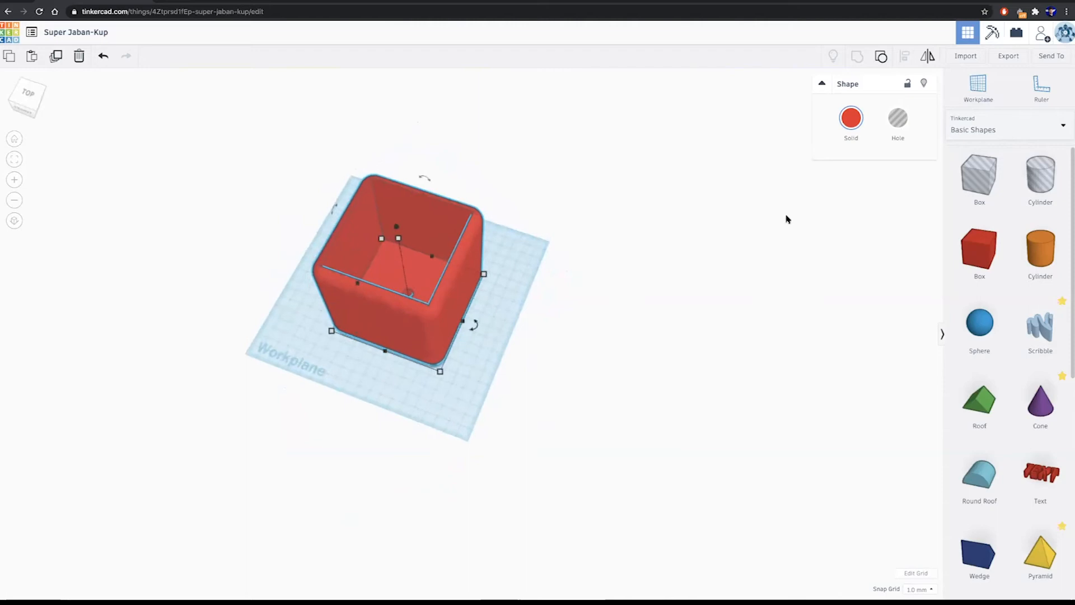
pyautogui.hotkey('ctrl', 'z')
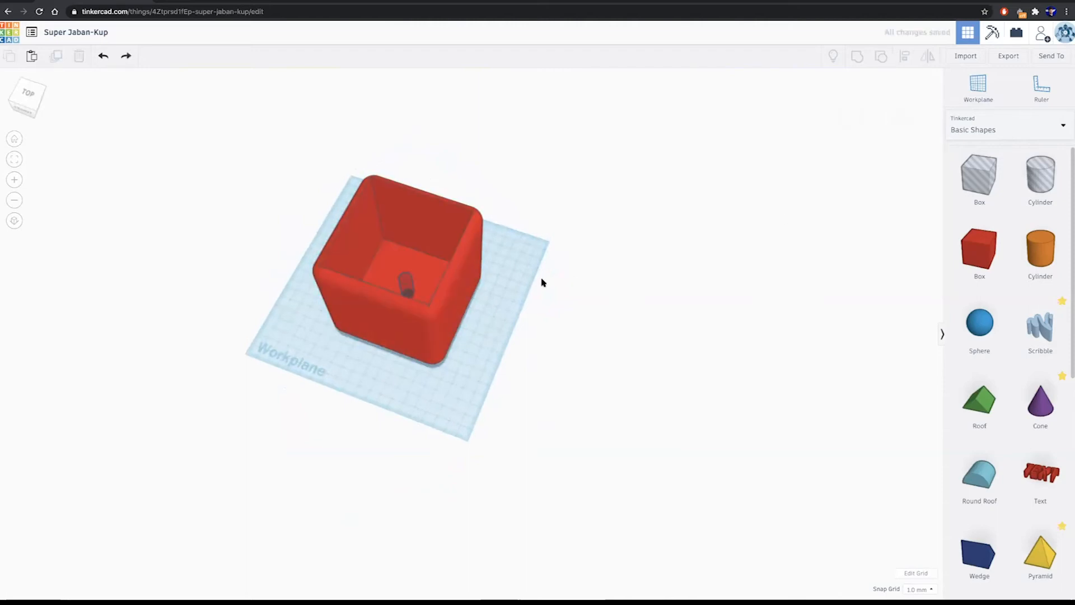
# - Group the pot with the small cylinder hole to cut a central drainage hole through the floor
pyautogui.click(411, 283)
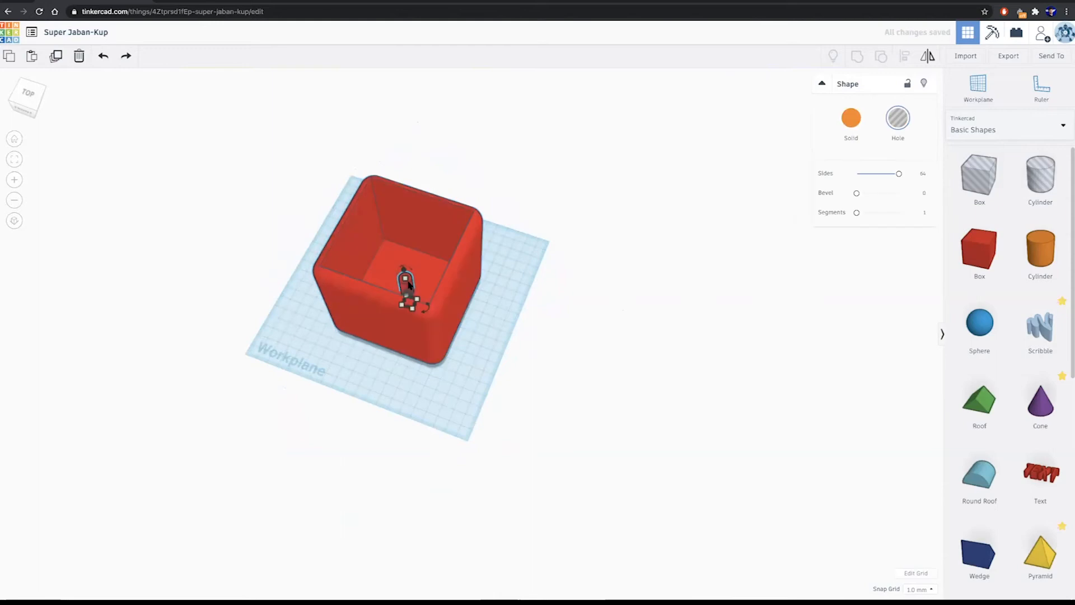
pyautogui.moveTo(407, 281); pyautogui.dragTo(407, 281)
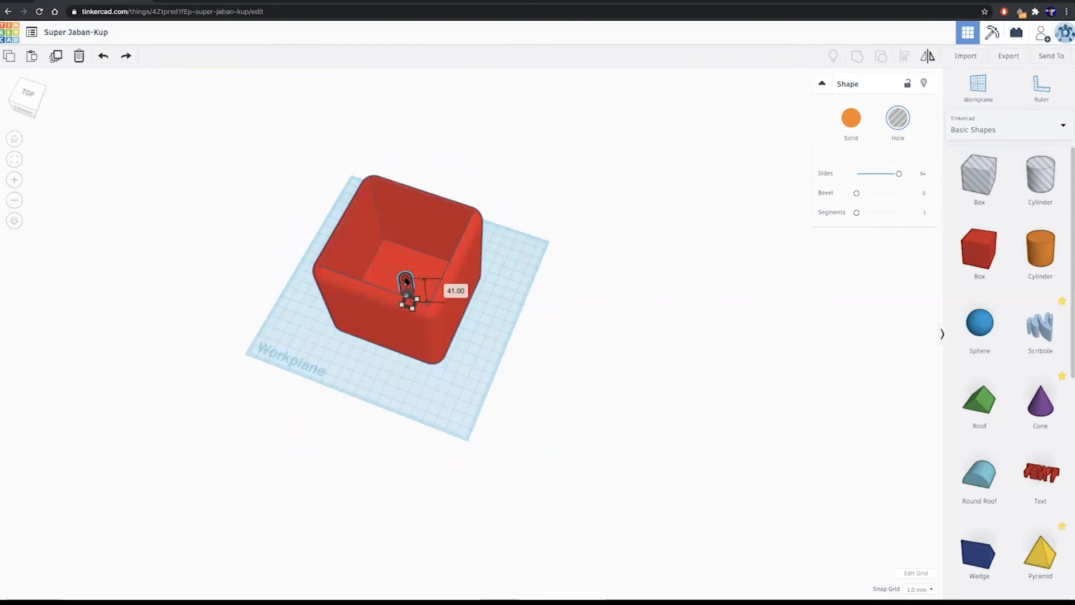
pyautogui.moveTo(406, 281); pyautogui.dragTo(407, 274)
pyautogui.moveTo(546, 213); pyautogui.dragTo(238, 386)
pyautogui.click(854, 66)
pyautogui.moveTo(598, 329); pyautogui.dragTo(567, 234, button='right')
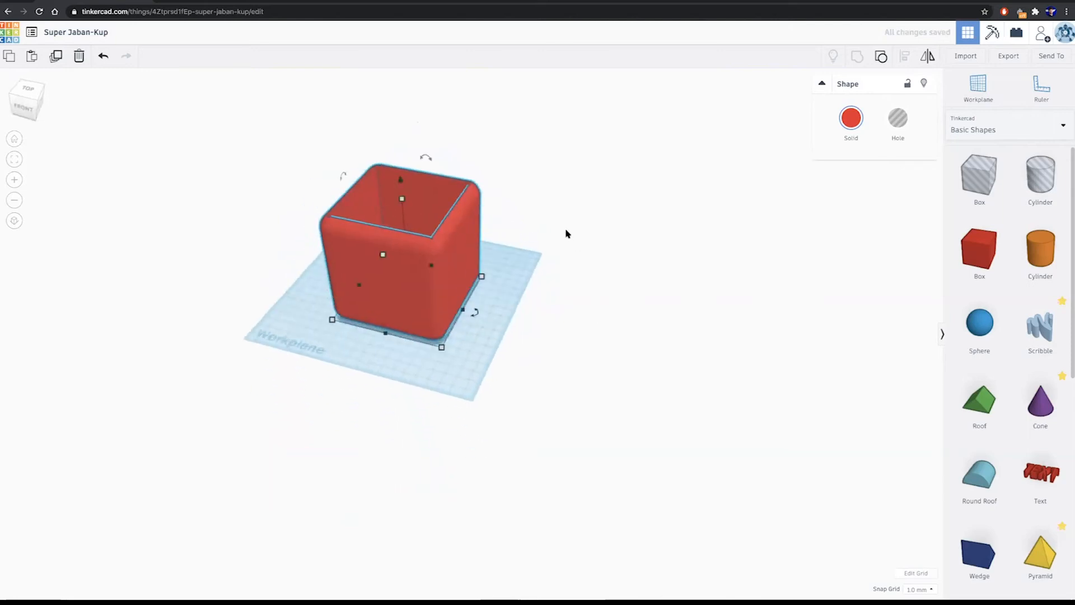
# - Raise the pot 73 mm above the workplane
pyautogui.moveTo(482, 309); pyautogui.dragTo(483, 250, button='right')
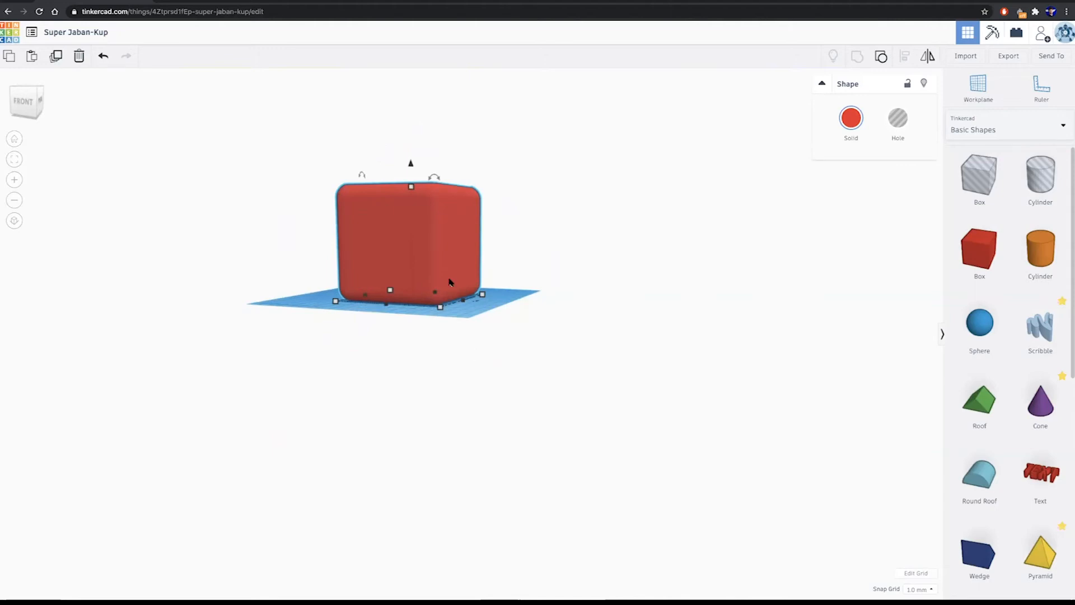
pyautogui.moveTo(526, 329); pyautogui.dragTo(413, 161, button='right')
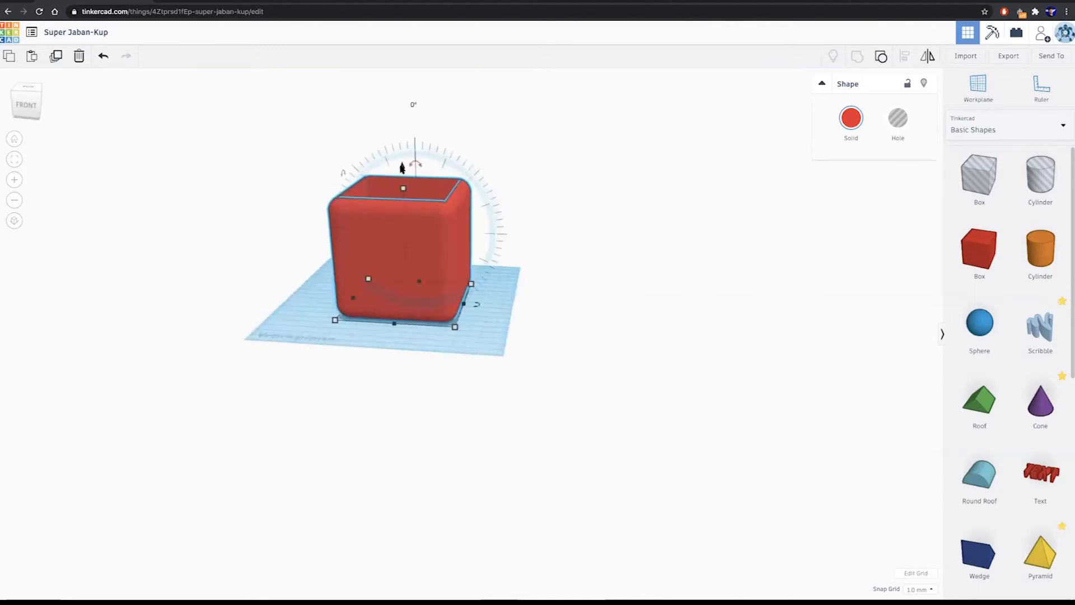
pyautogui.moveTo(400, 127); pyautogui.dragTo(398, 70)
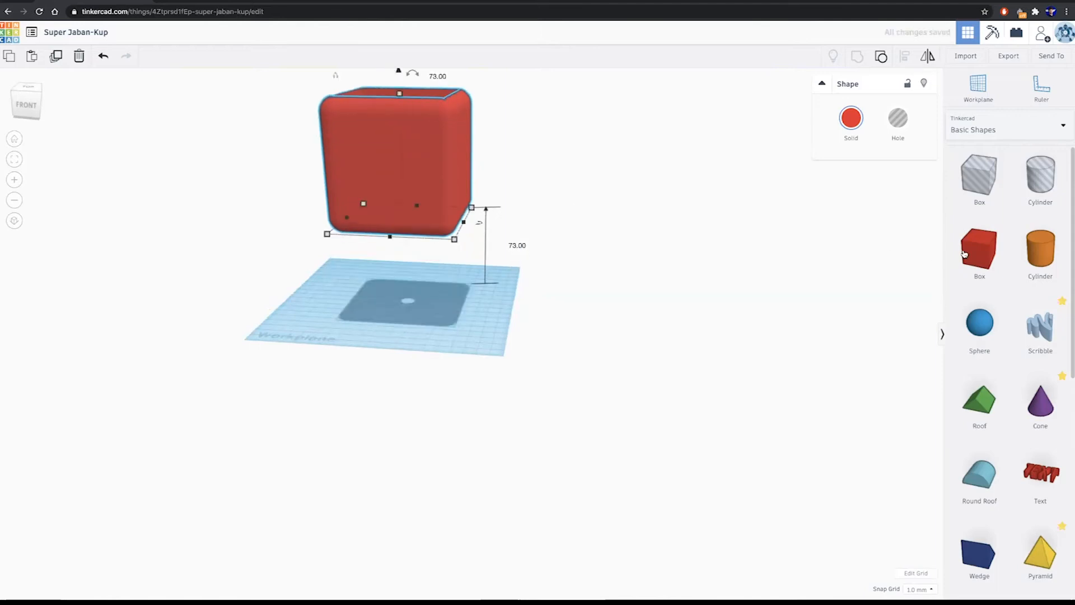
# - Place a solid box on the workplane, make its base 130 by 130 mm, and move it beneath the pot
pyautogui.moveTo(967, 256); pyautogui.dragTo(407, 316)
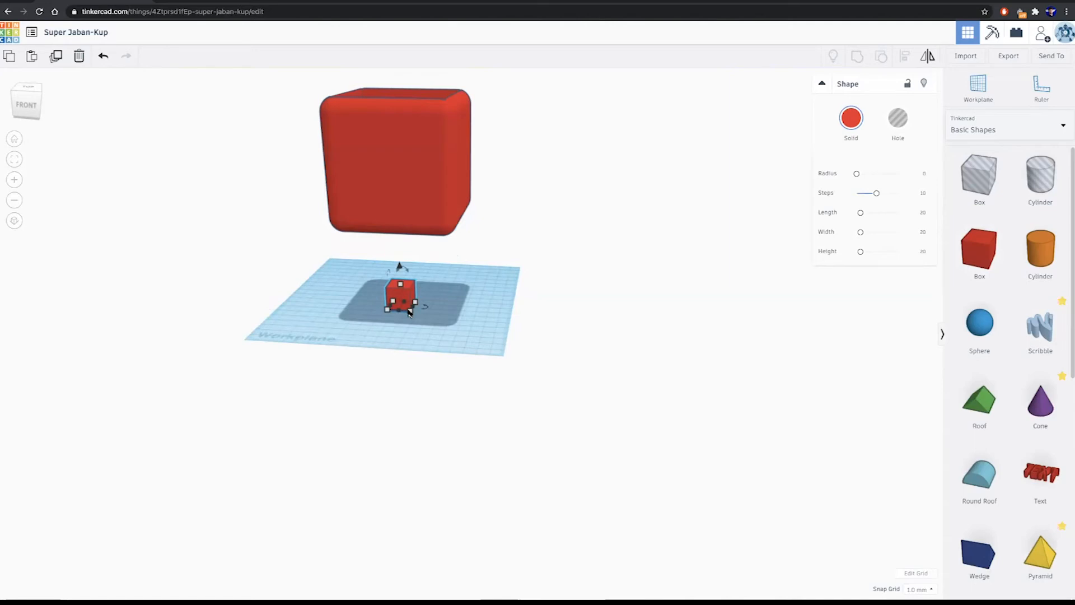
pyautogui.scroll(-2, 408, 312)
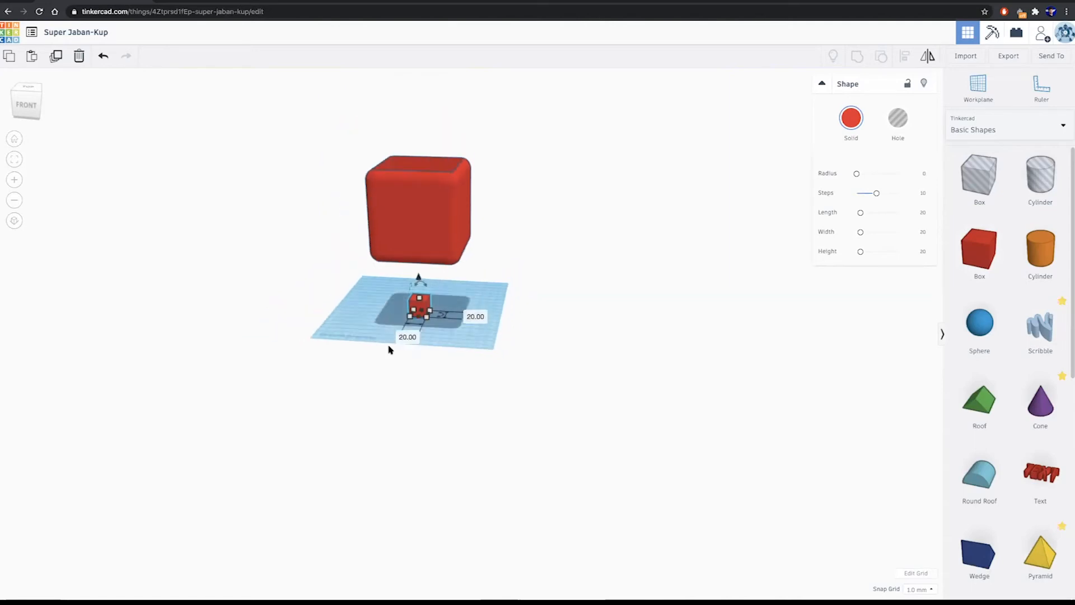
pyautogui.click(407, 338)
pyautogui.write('1')
pyautogui.press('Tab')
pyautogui.write('130')
pyautogui.press('Return')
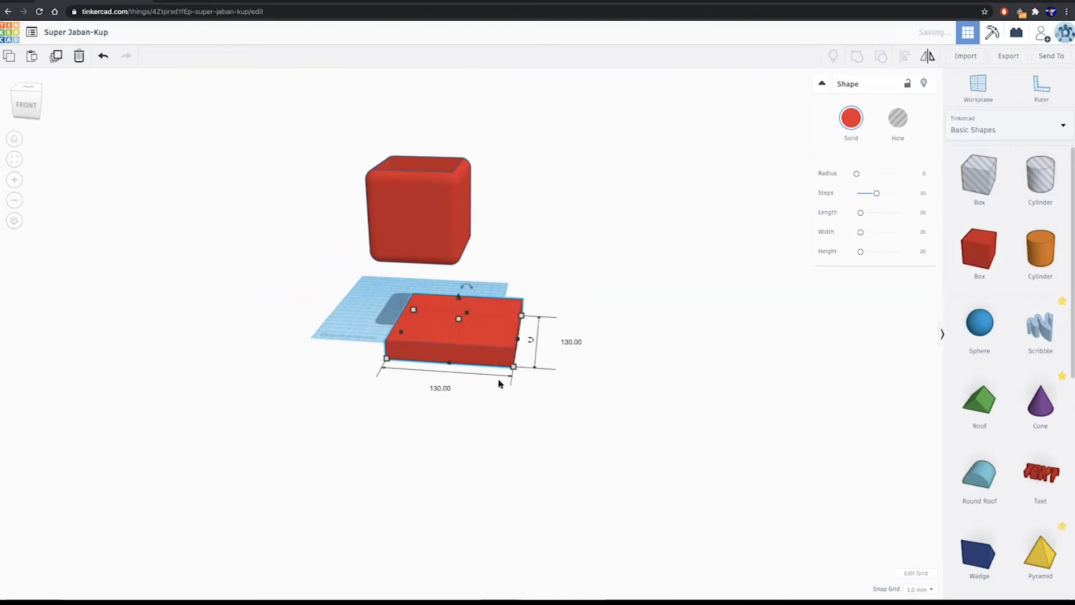
pyautogui.moveTo(487, 346); pyautogui.dragTo(435, 320)
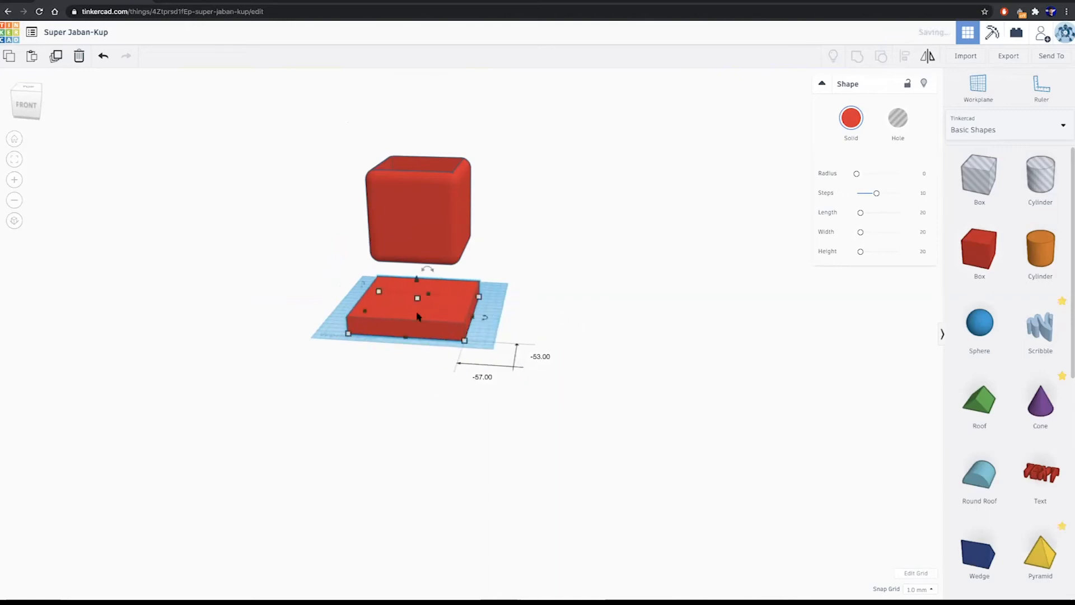
# - Set the height of the box beneath the pot to 30 mm
pyautogui.click(468, 306)
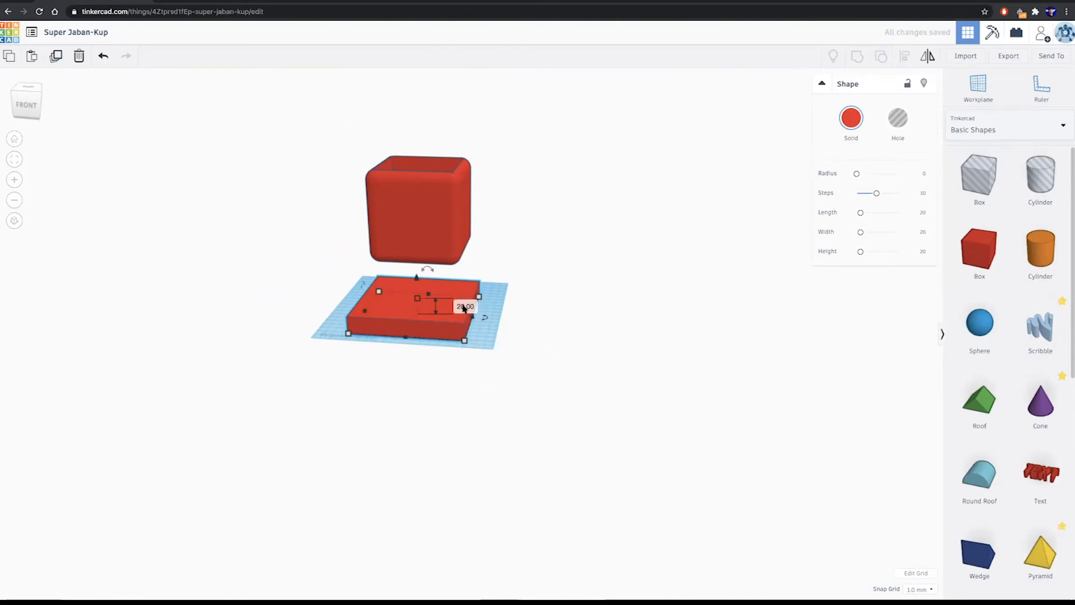
pyautogui.write('30')
pyautogui.press('Return')
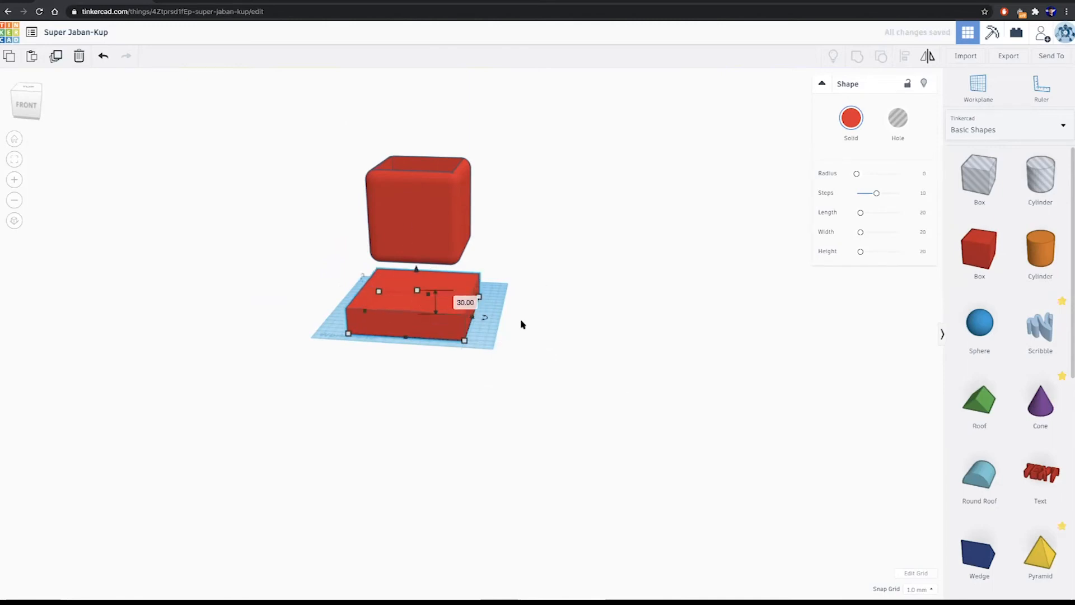
# - Enlarge the base of the box beneath the pot to 140 by 140 mm
pyautogui.click(512, 386)
pyautogui.moveTo(554, 475); pyautogui.dragTo(508, 359, button='right')
pyautogui.click(468, 302)
pyautogui.moveTo(470, 318)
pyautogui.click(408, 324)
pyautogui.write('14')
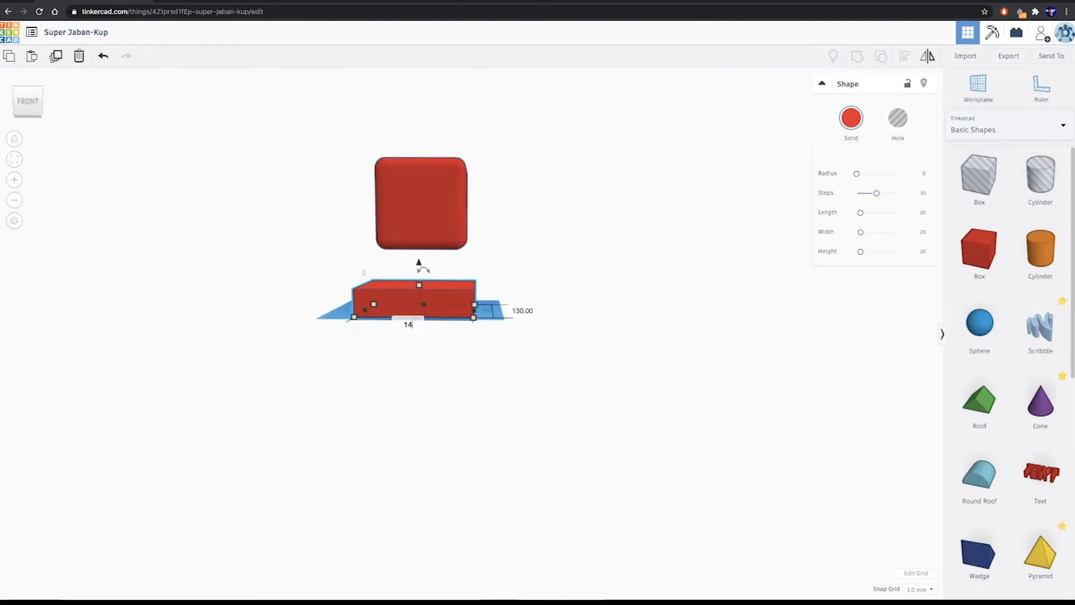
pyautogui.click(519, 311)
pyautogui.write('140')
pyautogui.press('Return')
pyautogui.click(555, 357)
pyautogui.moveTo(555, 357); pyautogui.dragTo(545, 389, button='right')
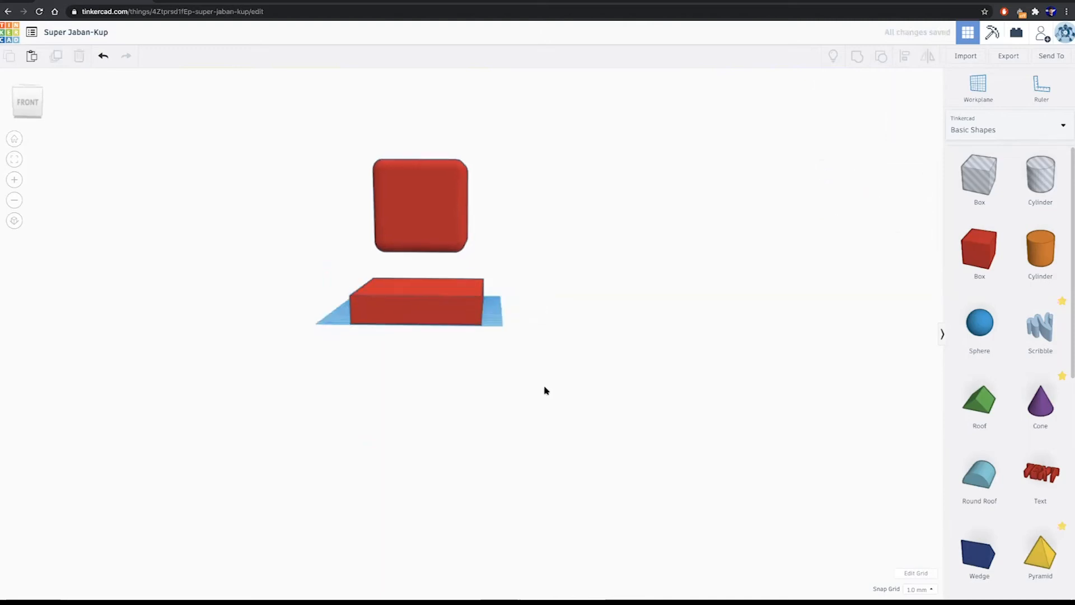
# - Round the edges of the saucer box with a radius of 2.25 and 20 steps
pyautogui.click(422, 312)
pyautogui.moveTo(859, 175); pyautogui.dragTo(864, 175)
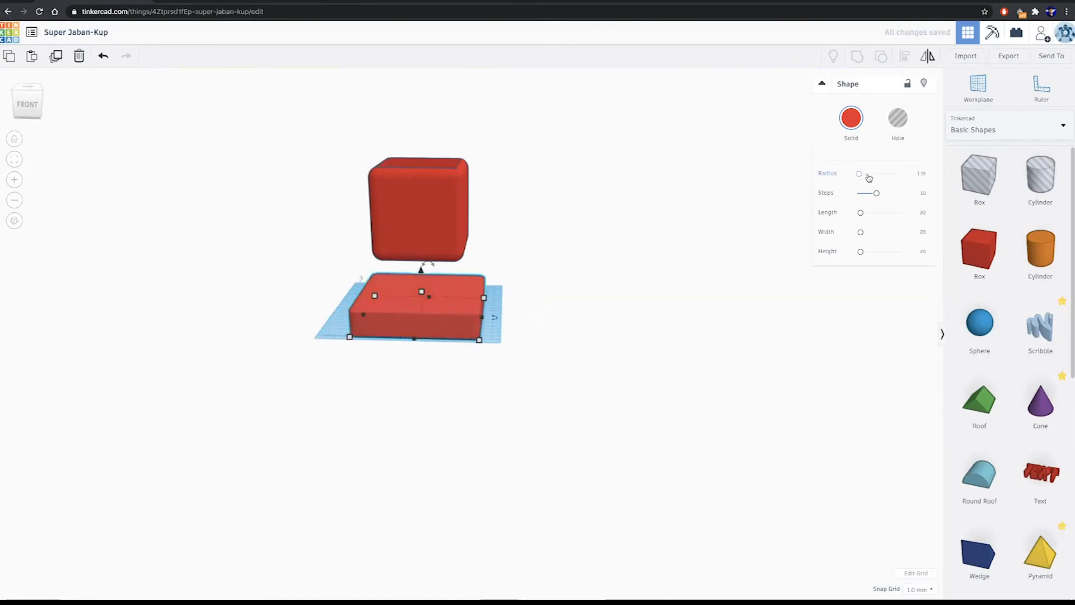
pyautogui.moveTo(860, 175); pyautogui.dragTo(862, 173)
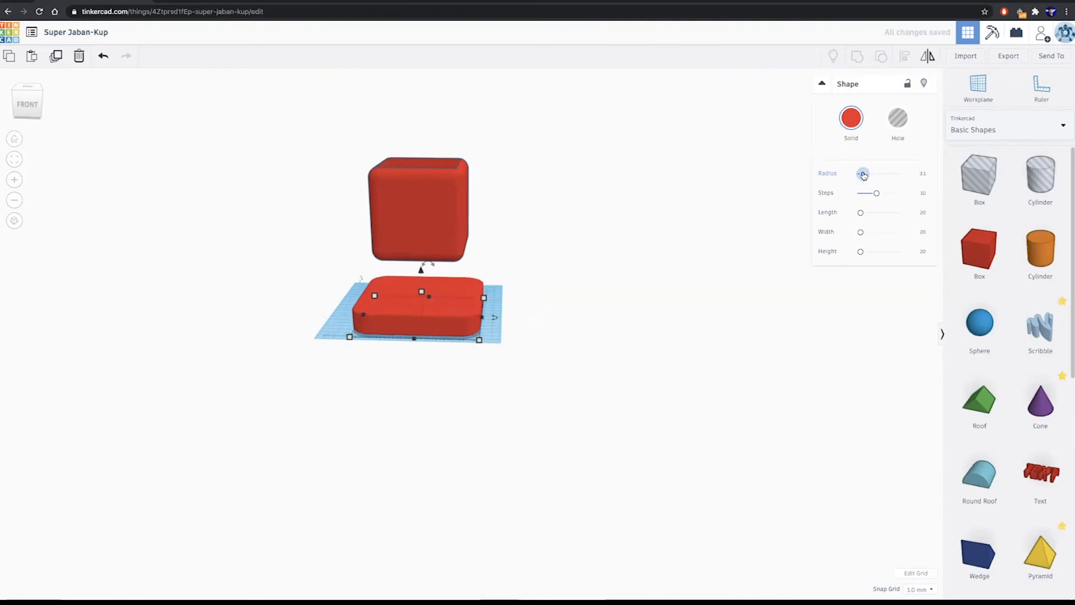
pyautogui.click(922, 174)
pyautogui.write('2.25')
pyautogui.press('Return')
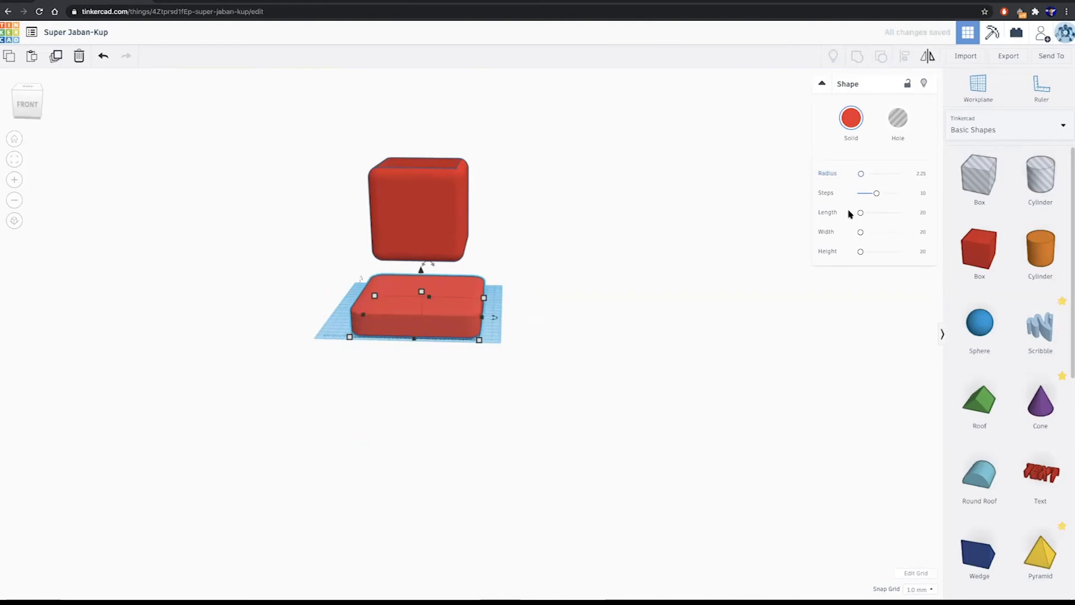
pyautogui.moveTo(877, 194); pyautogui.dragTo(907, 194)
pyautogui.scroll(3, 539, 357)
pyautogui.moveTo(552, 360); pyautogui.dragTo(600, 319, button='right')
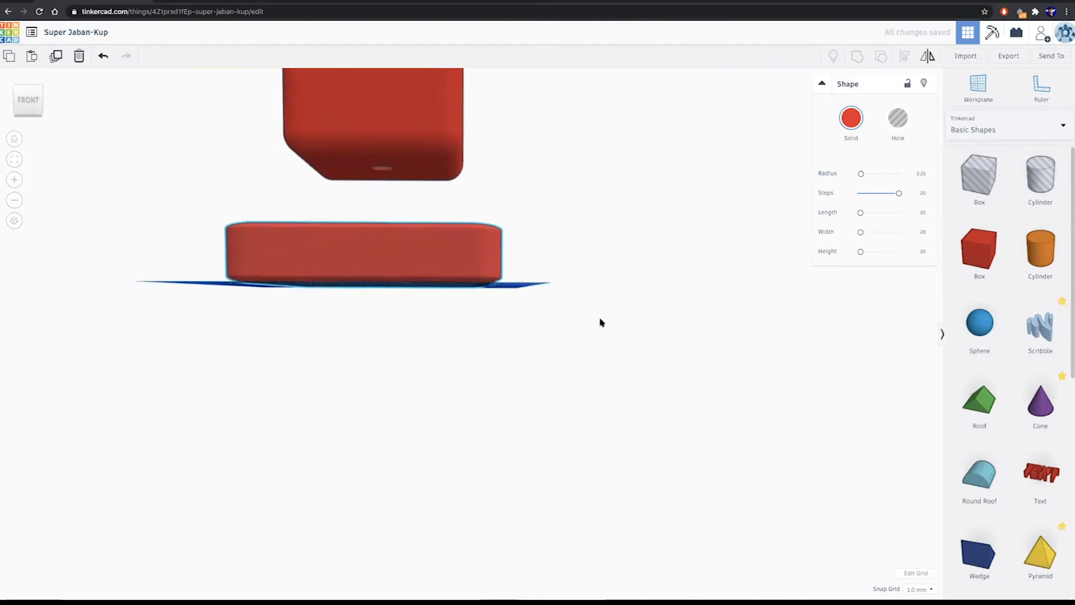
pyautogui.moveTo(582, 374); pyautogui.dragTo(572, 382, button='right')
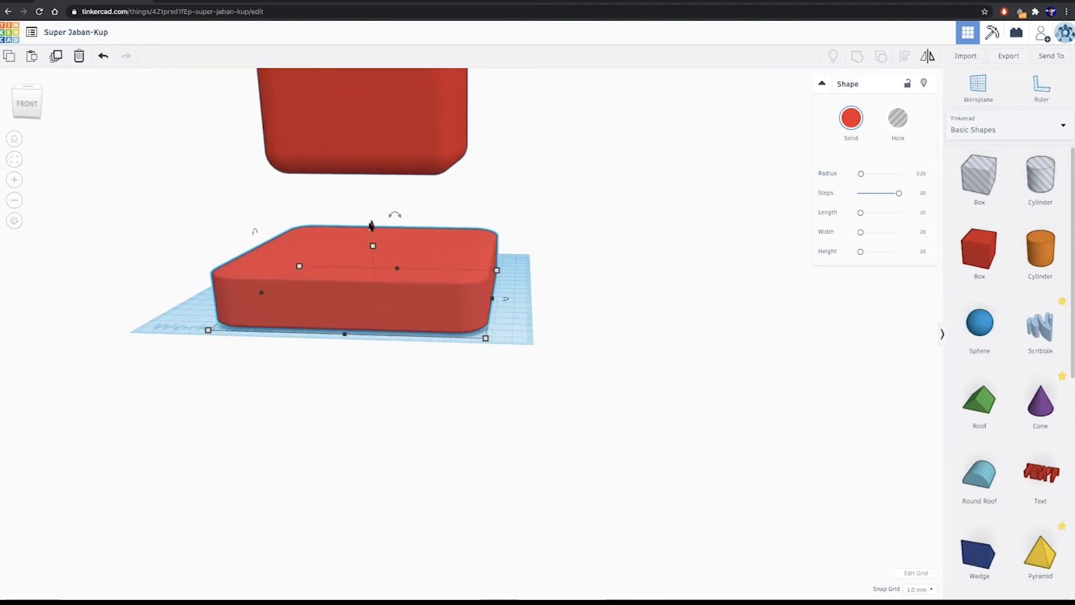
# - Duplicate the rounded saucer box and raise the copy above the original
pyautogui.scroll(4, 374, 227)
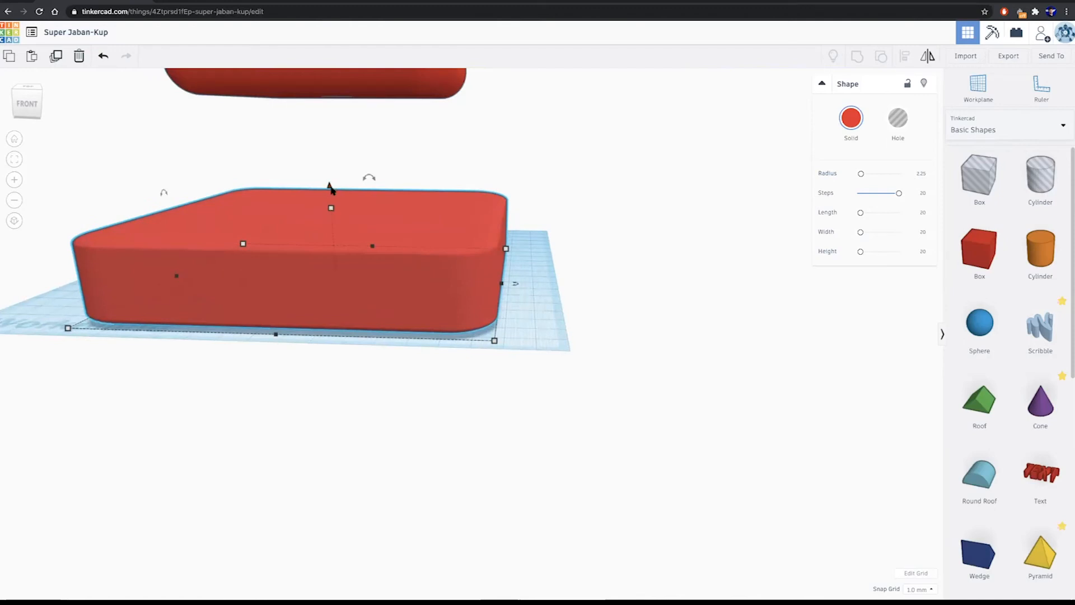
pyautogui.moveTo(330, 189); pyautogui.dragTo(329, 164)
pyautogui.moveTo(481, 208); pyautogui.dragTo(459, 105)
pyautogui.moveTo(462, 154); pyautogui.dragTo(463, 192, button='right')
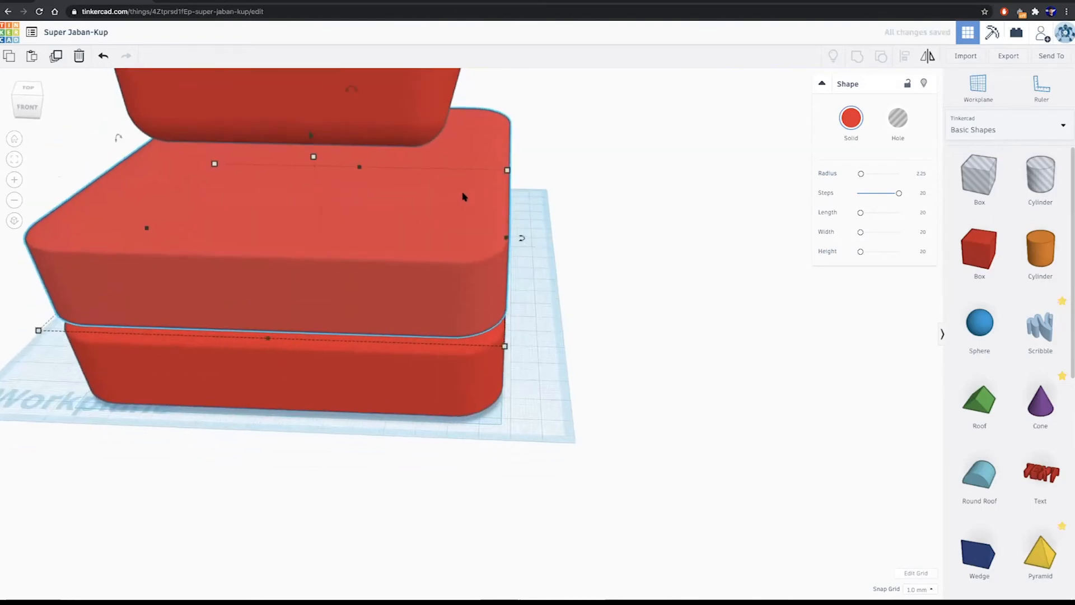
# - Set both the width and length of the raised saucer copy to 115 mm
pyautogui.moveTo(315, 158)
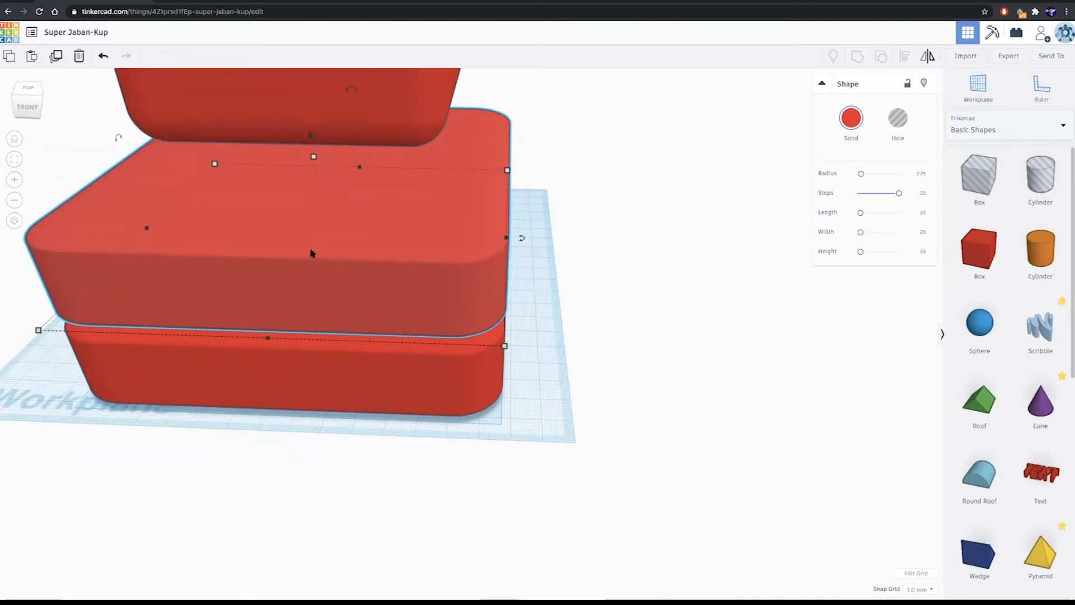
pyautogui.moveTo(255, 309); pyautogui.dragTo(307, 269, button='right')
pyautogui.moveTo(174, 207); pyautogui.dragTo(75, 336, button='right')
pyautogui.moveTo(69, 338)
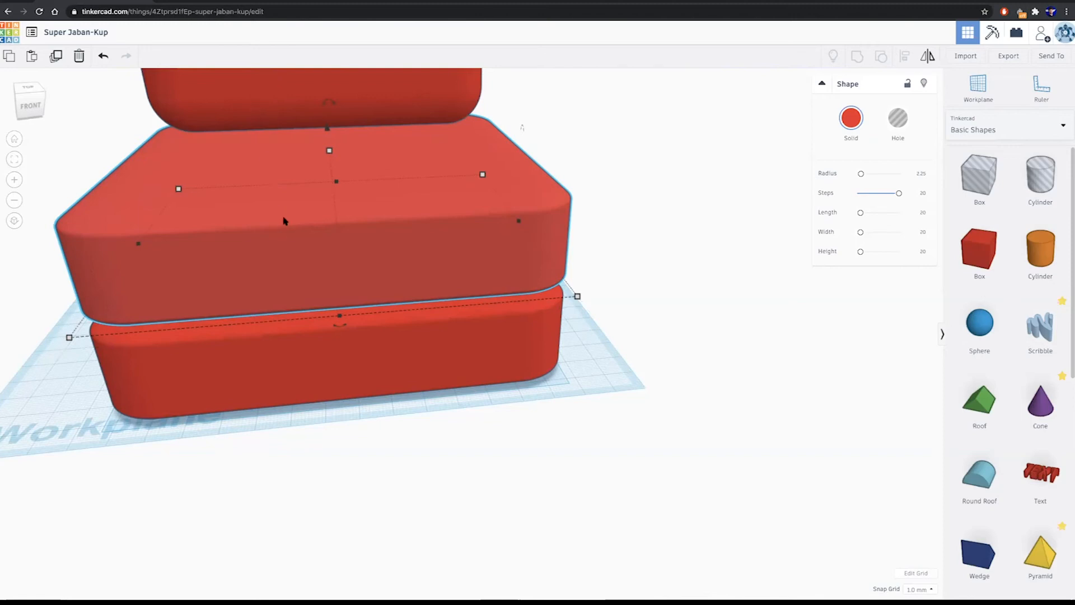
pyautogui.click(344, 347)
pyautogui.write('115')
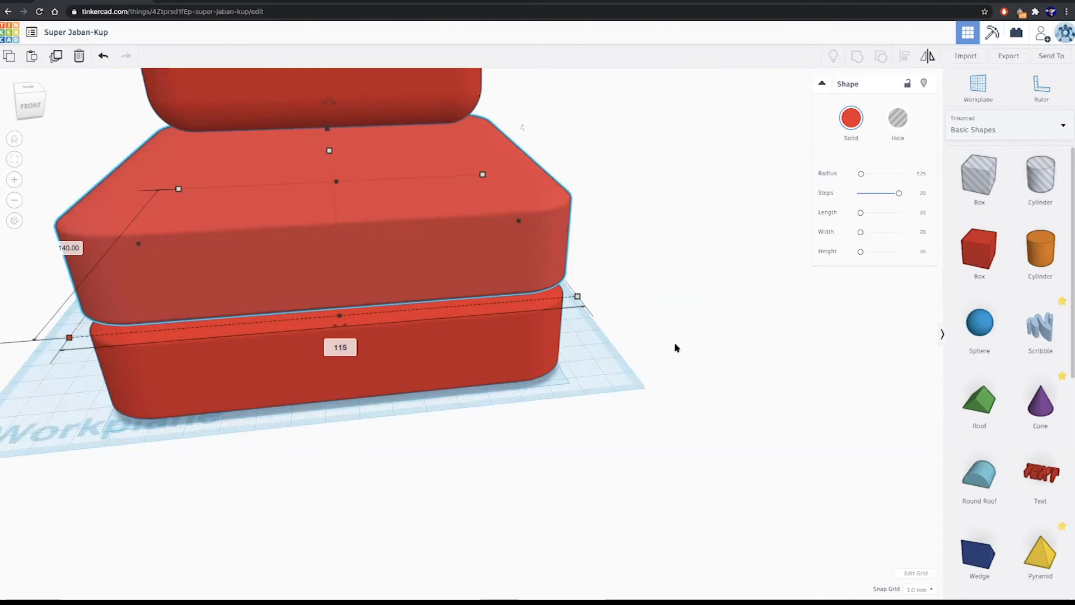
pyautogui.scroll(3, 596, 308)
pyautogui.moveTo(665, 393); pyautogui.dragTo(392, 409, button='right')
pyautogui.scroll(-3, 493, 330)
pyautogui.moveTo(564, 236)
pyautogui.click(451, 302)
pyautogui.write('115')
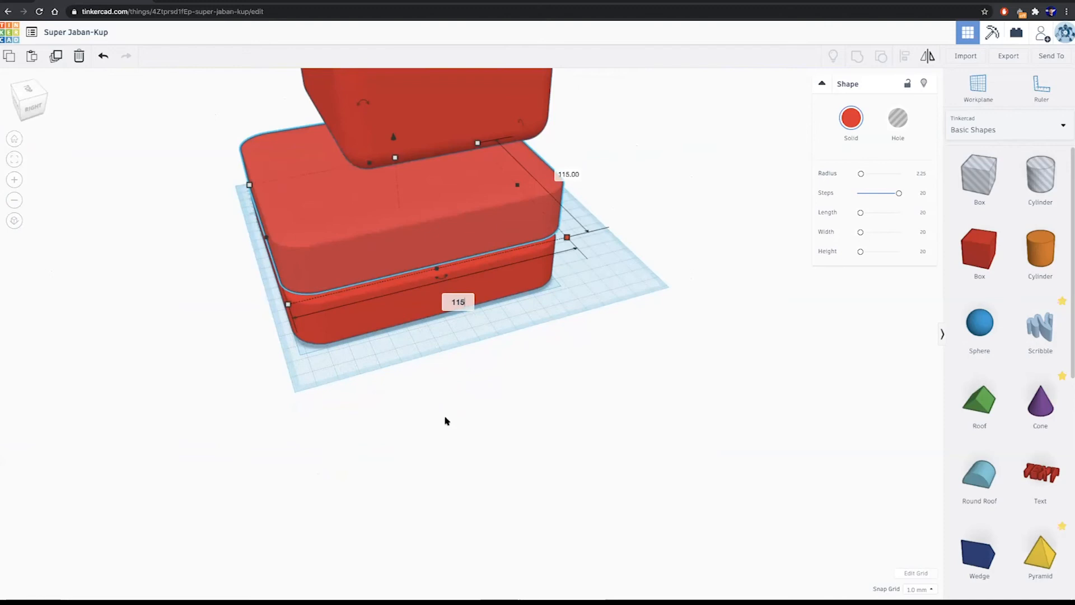
pyautogui.press('Return')
# - Try setting the raised copy's height to 22 mm, and undo the height change
pyautogui.moveTo(364, 451); pyautogui.dragTo(567, 482, button='right')
pyautogui.moveTo(393, 212)
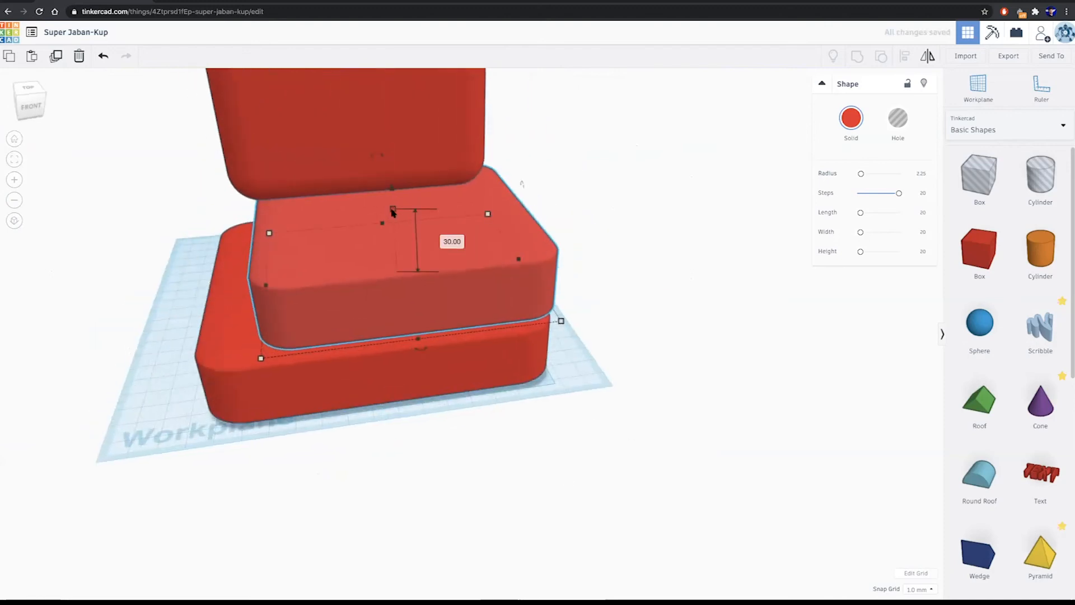
pyautogui.click(454, 241)
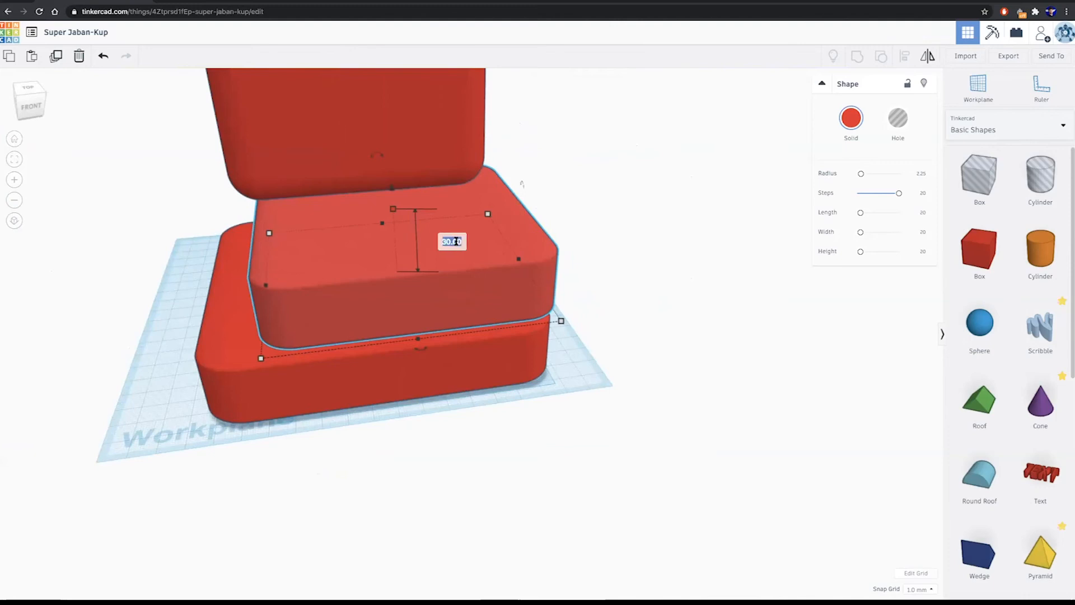
pyautogui.write('22')
pyautogui.press('Return')
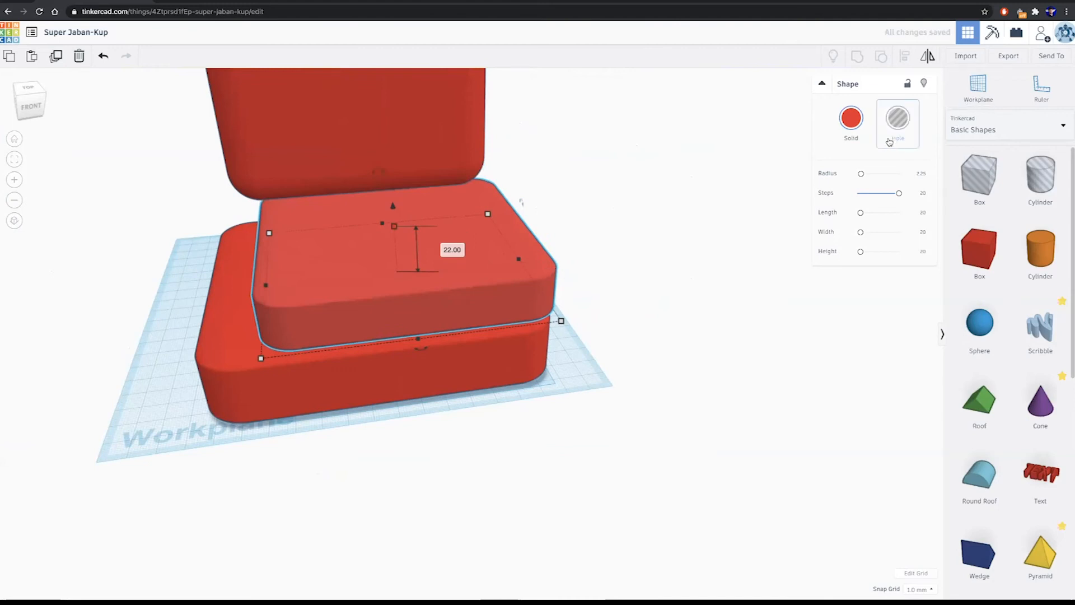
pyautogui.hotkey('ctrl', 'z')
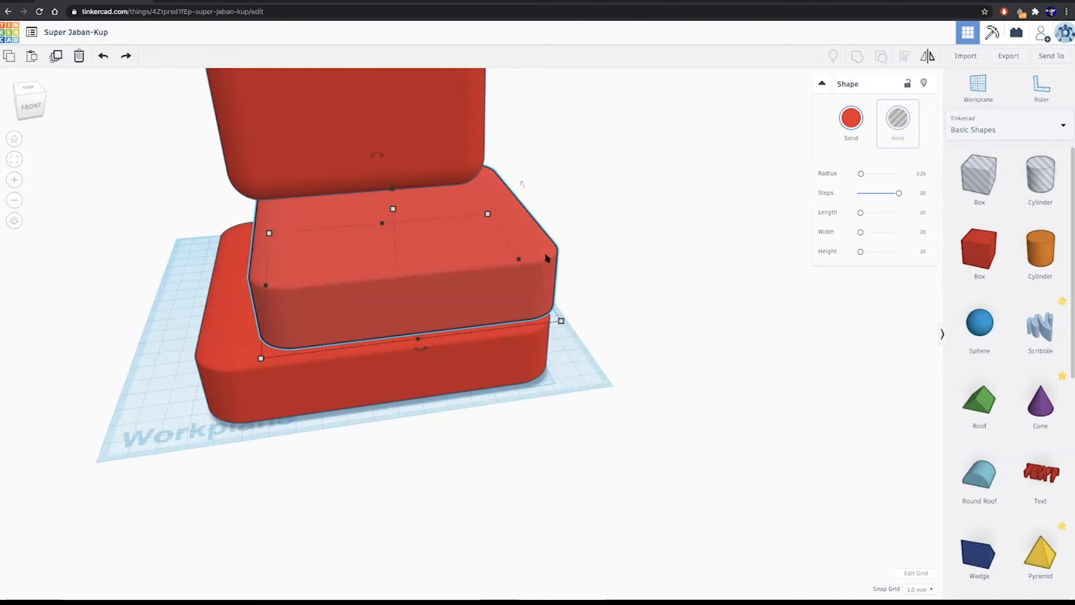
# - Turn the raised copy into a hole and lower it into the saucer box, 10 mm above the workplane
pyautogui.click(896, 119)
pyautogui.moveTo(441, 275); pyautogui.dragTo(416, 273)
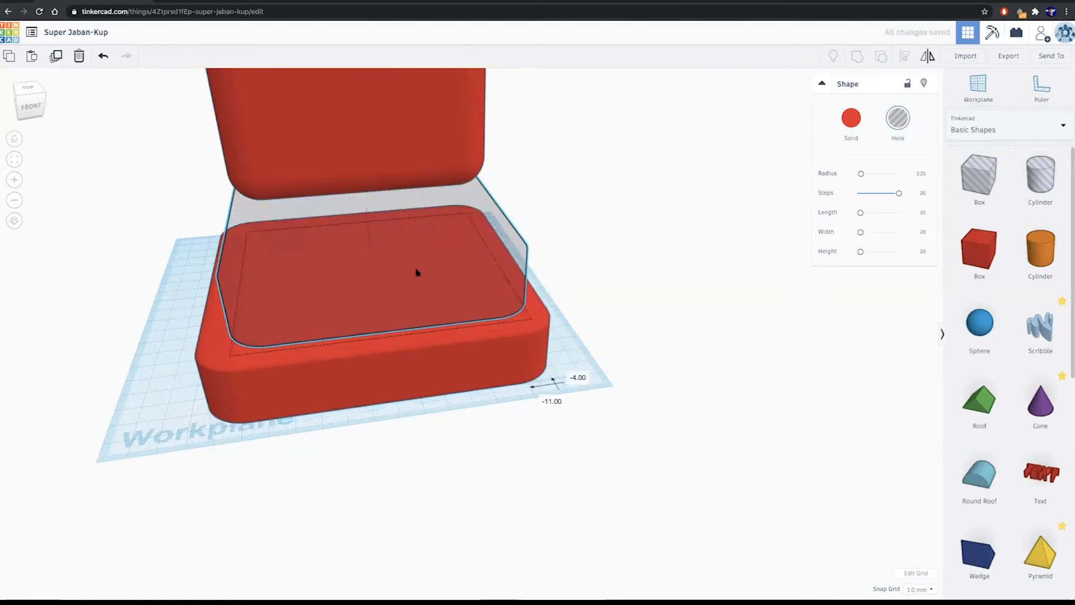
pyautogui.moveTo(368, 189); pyautogui.dragTo(370, 235)
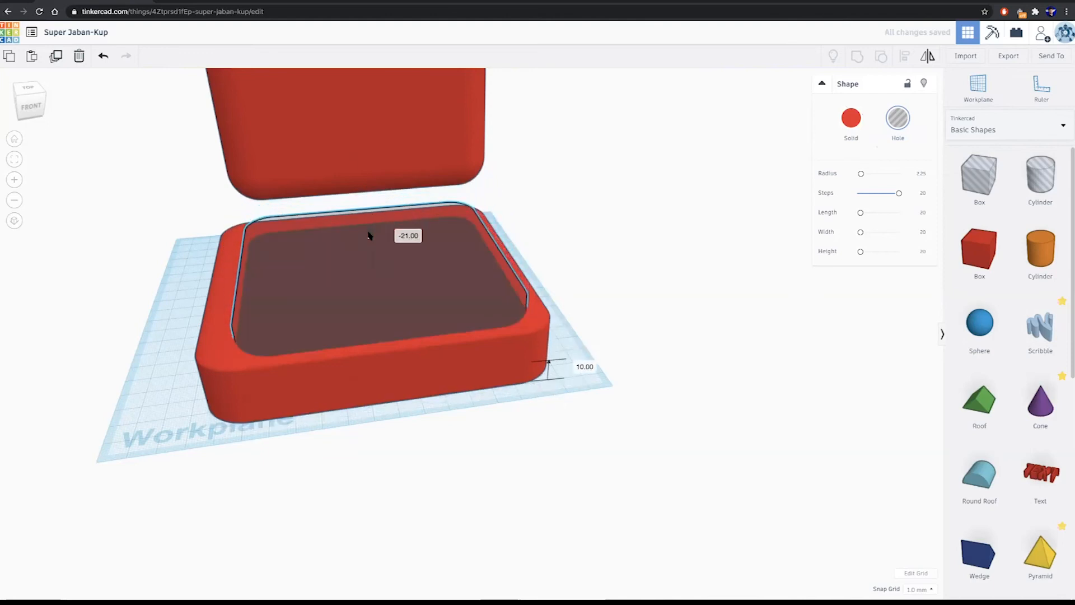
# - Align the box hole with the saucer box so they are centred on each other in both horizontal directions
pyautogui.moveTo(166, 220); pyautogui.dragTo(173, 248)
pyautogui.moveTo(174, 249); pyautogui.dragTo(332, 300)
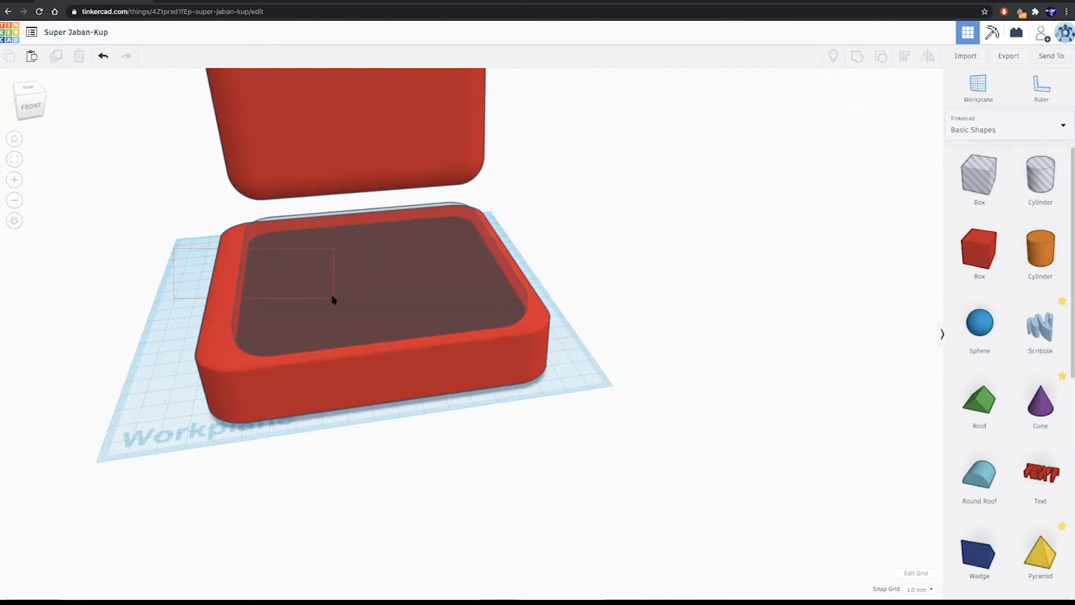
pyautogui.moveTo(332, 300); pyautogui.dragTo(335, 301)
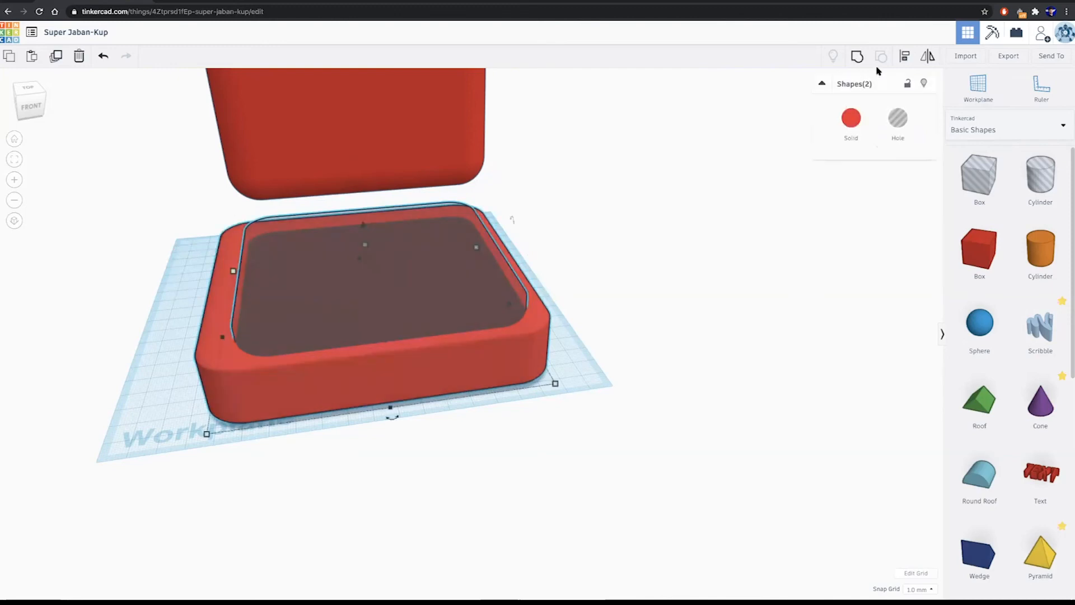
pyautogui.click(392, 418)
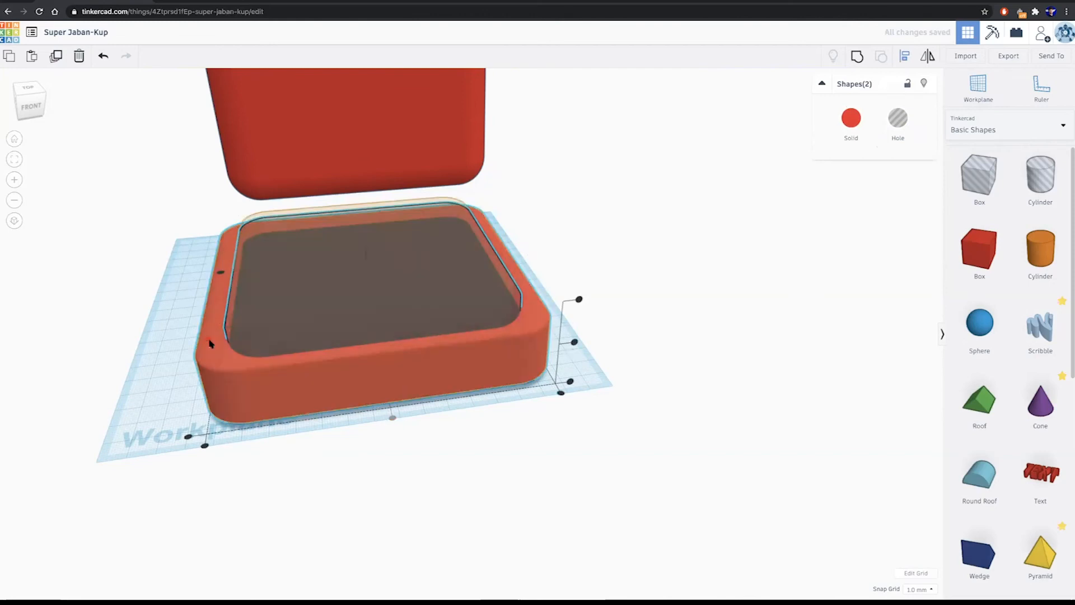
pyautogui.click(208, 339)
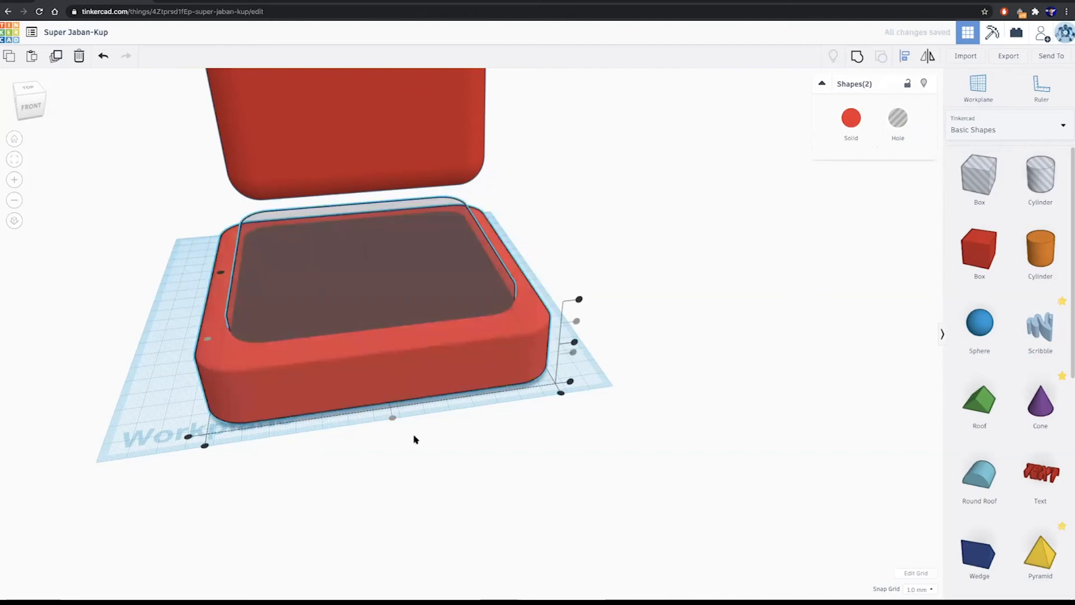
# - Group the saucer box with the centred box hole to cut out the saucer's recess
pyautogui.click(466, 412)
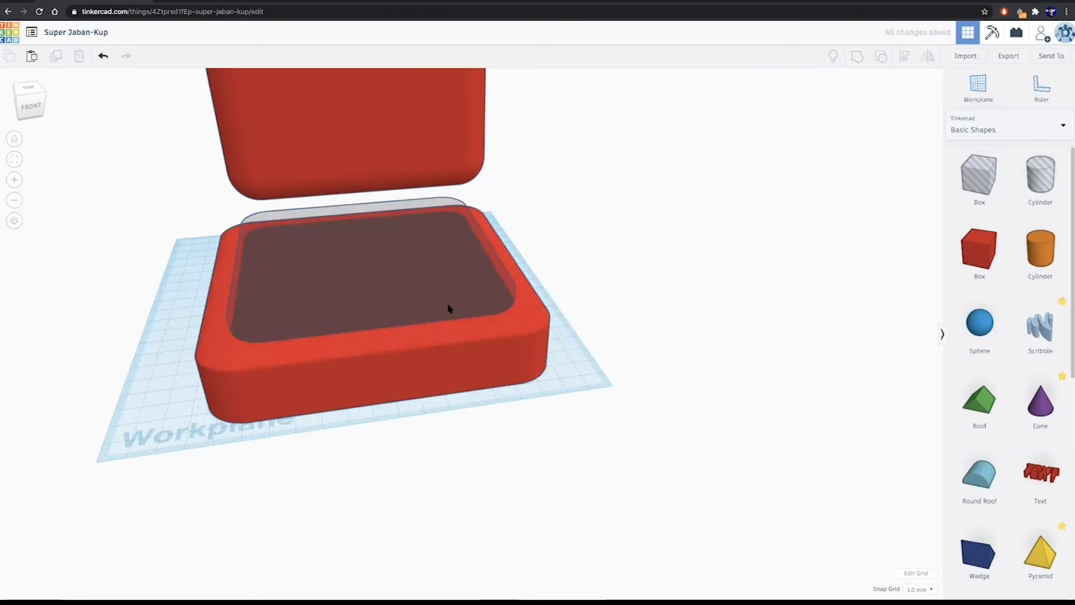
pyautogui.click(448, 308)
pyautogui.moveTo(394, 257); pyautogui.dragTo(420, 263, button='right')
pyautogui.moveTo(365, 188); pyautogui.dragTo(365, 193)
pyautogui.moveTo(425, 276); pyautogui.dragTo(427, 305, button='right')
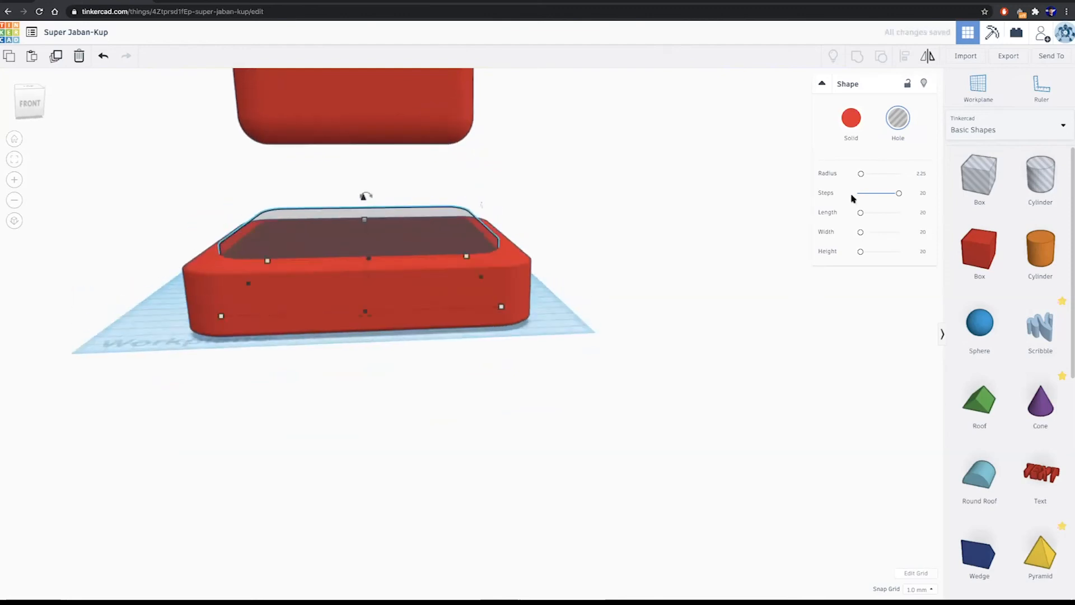
pyautogui.moveTo(635, 218); pyautogui.dragTo(283, 316)
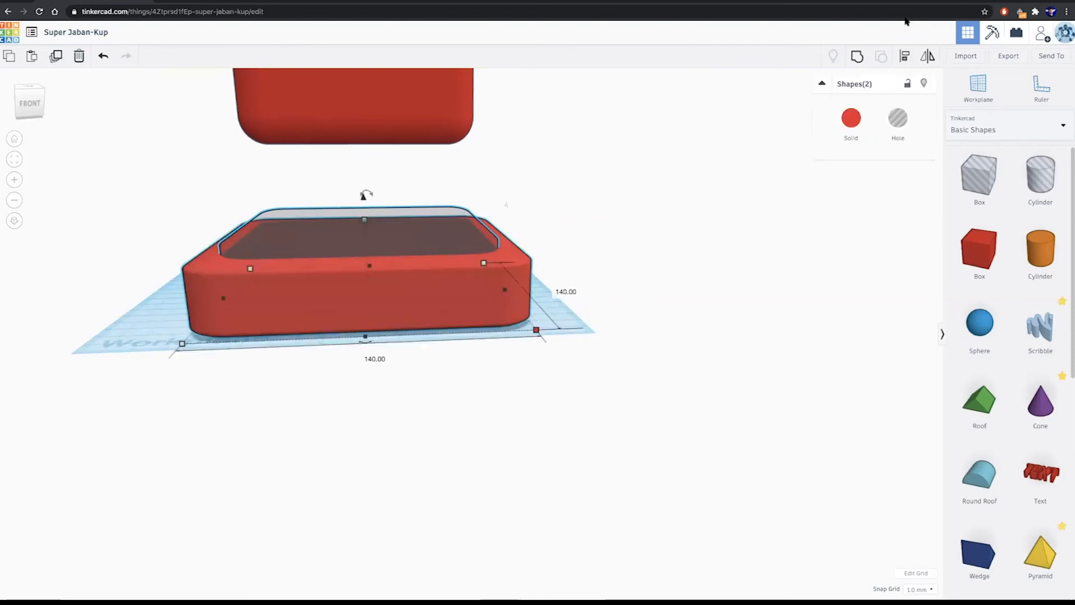
pyautogui.click(857, 56)
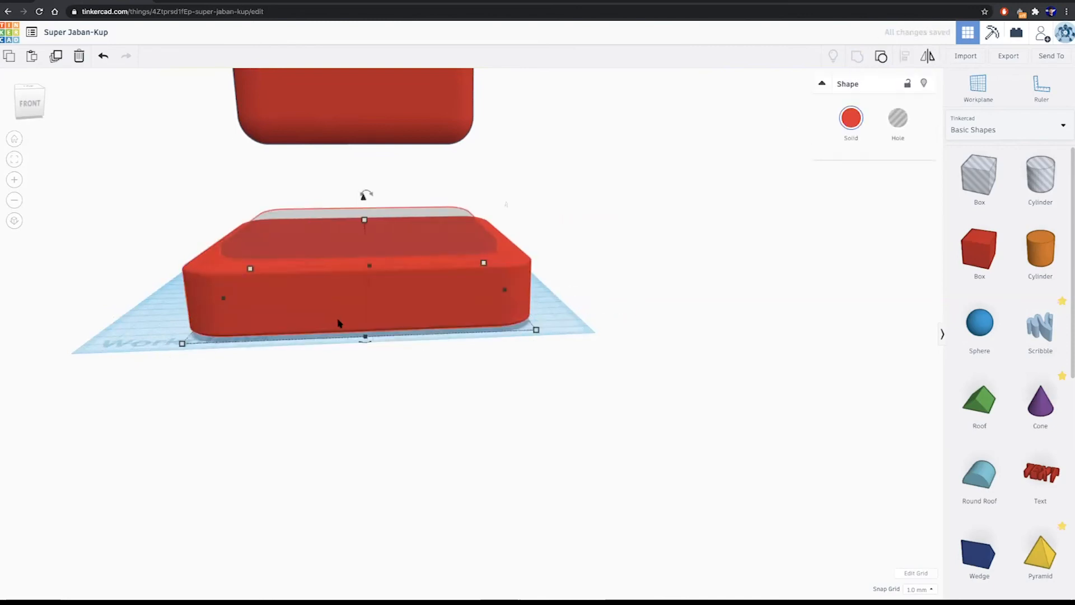
pyautogui.moveTo(580, 316); pyautogui.dragTo(571, 499, button='right')
pyautogui.moveTo(555, 284); pyautogui.dragTo(556, 303, button='right')
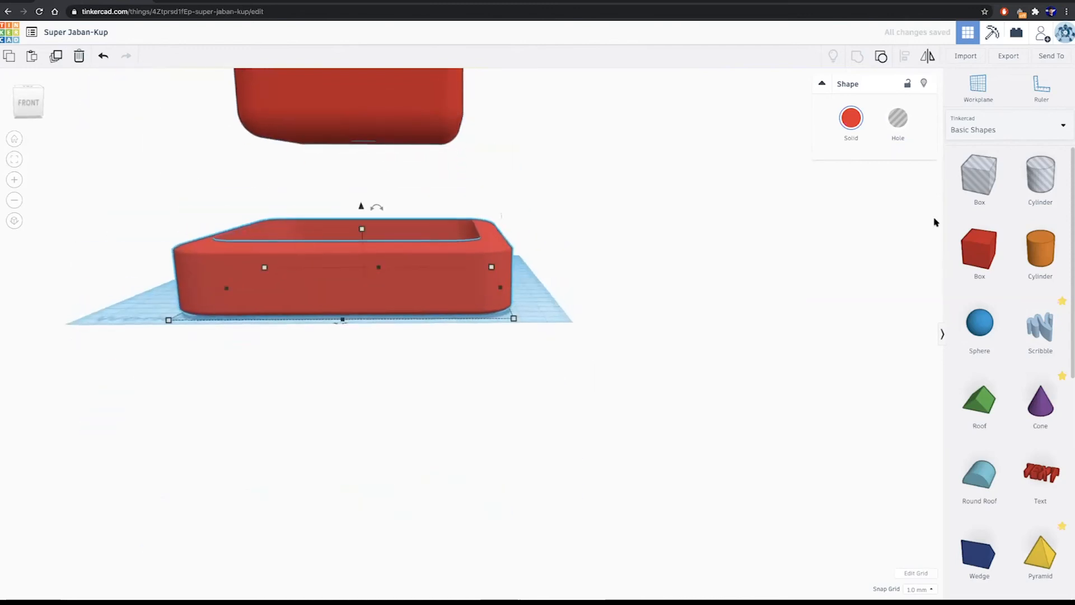
# - Add a box hole, enlarge it to extend beyond the saucer on every side, and place it 17 mm above the workplane
pyautogui.moveTo(966, 184); pyautogui.dragTo(159, 350)
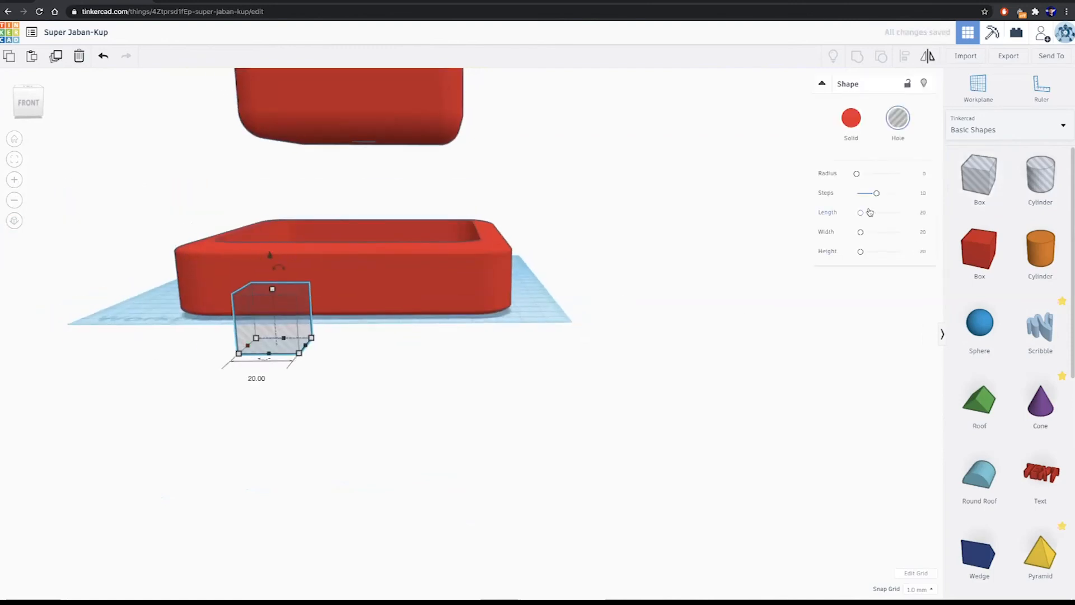
pyautogui.moveTo(269, 255); pyautogui.dragTo(264, 192)
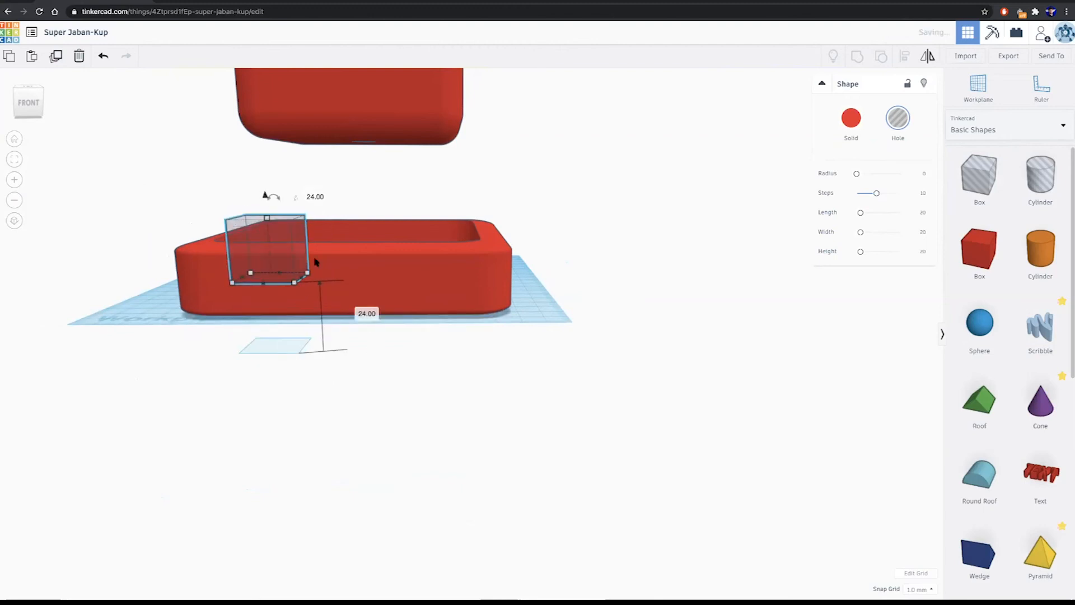
pyautogui.moveTo(307, 275); pyautogui.dragTo(516, 196)
pyautogui.moveTo(374, 207); pyautogui.dragTo(280, 205)
pyautogui.moveTo(430, 163); pyautogui.dragTo(428, 174)
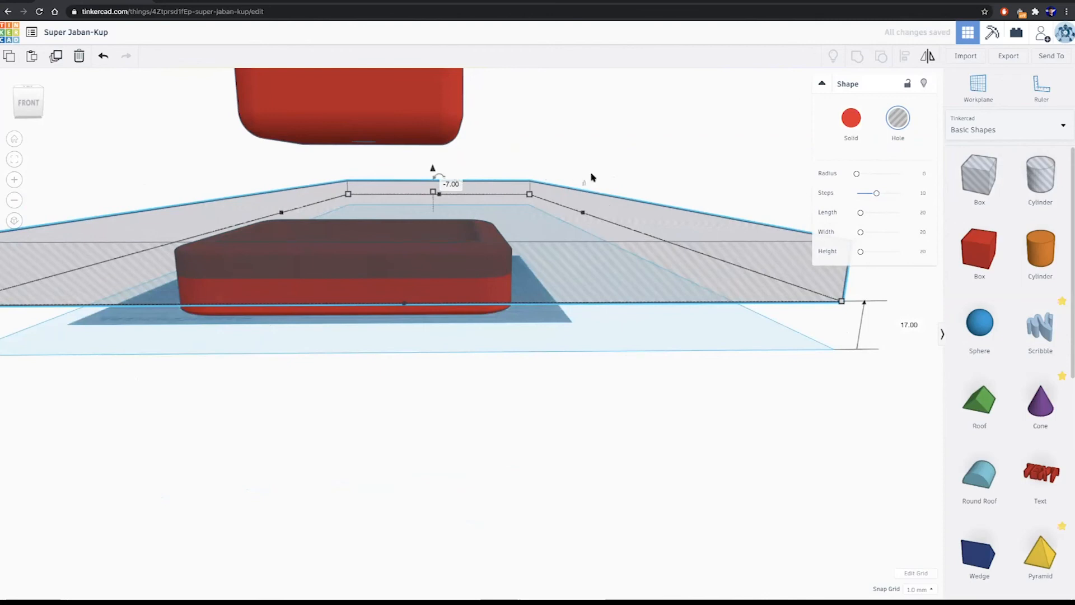
# - Group the large box hole with the saucer to cut off the saucer's upper part
pyautogui.scroll(-3, 475, 351)
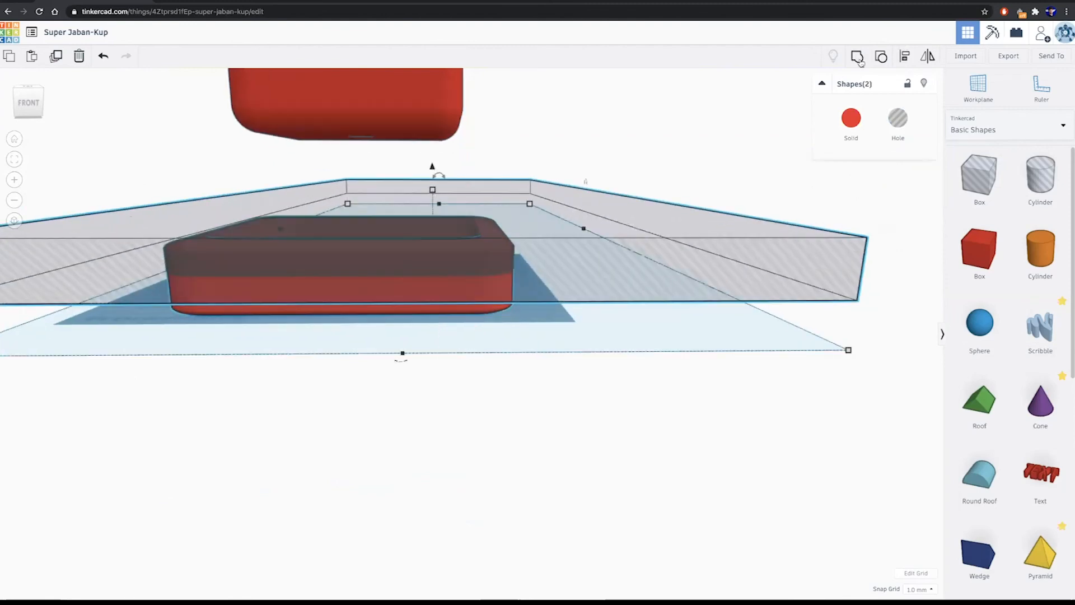
pyautogui.click(851, 117)
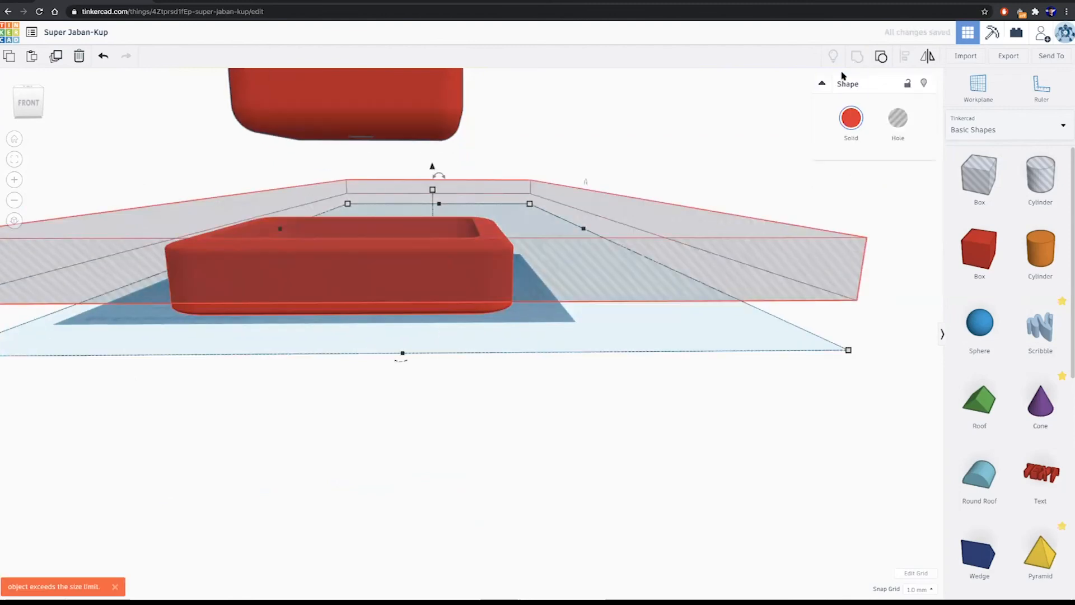
pyautogui.moveTo(553, 320); pyautogui.dragTo(516, 220, button='right')
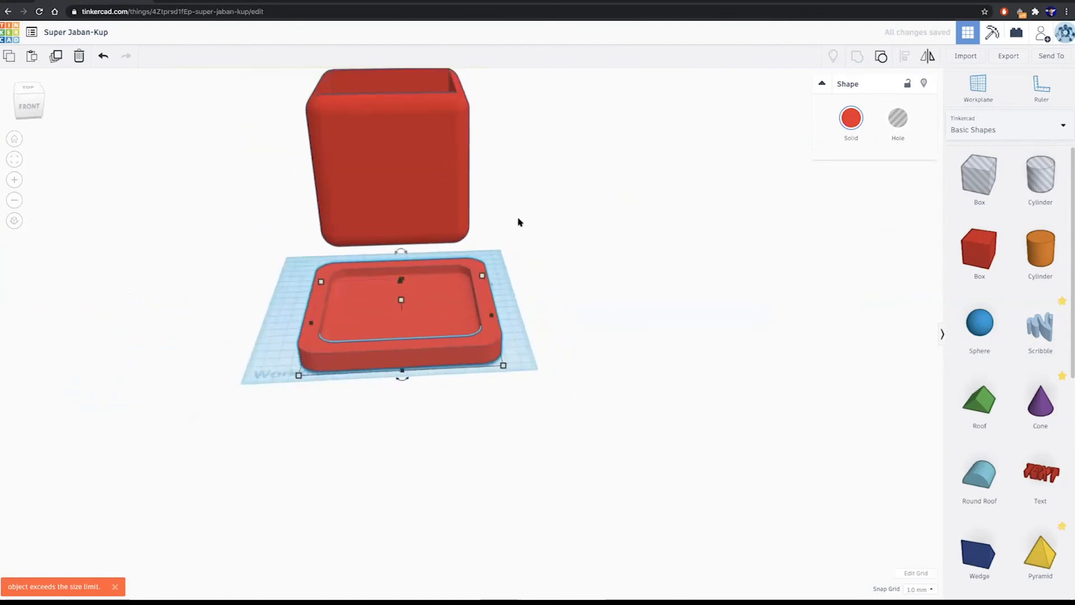
# - Try lowering the pot 67 mm into the saucer, and undo both the move and the saucer's trimming cut
pyautogui.click(420, 166)
pyautogui.scroll(-3, 414, 145)
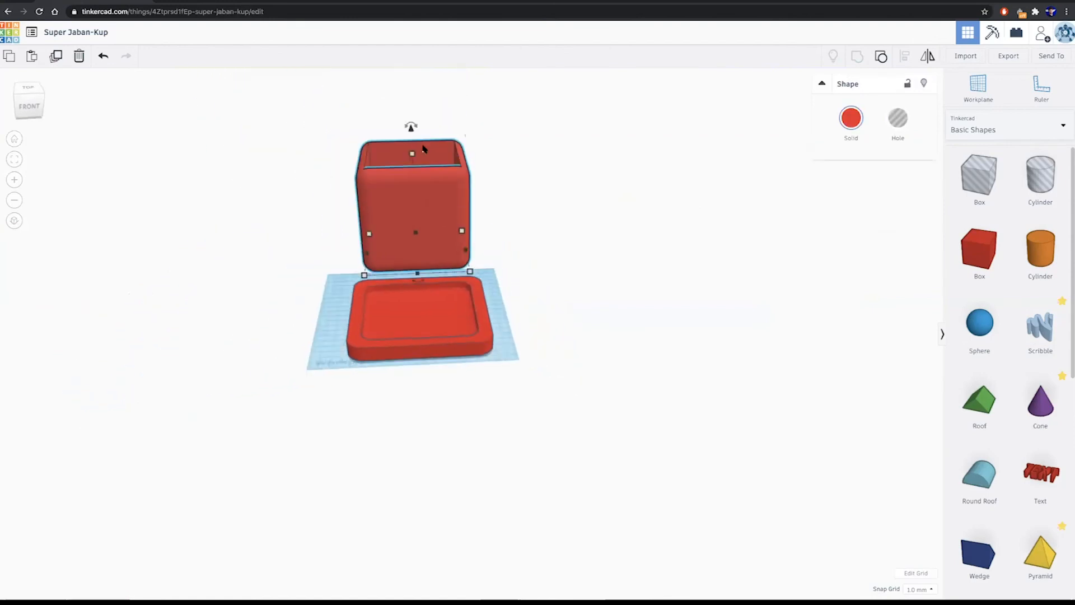
pyautogui.moveTo(420, 120); pyautogui.dragTo(433, 224)
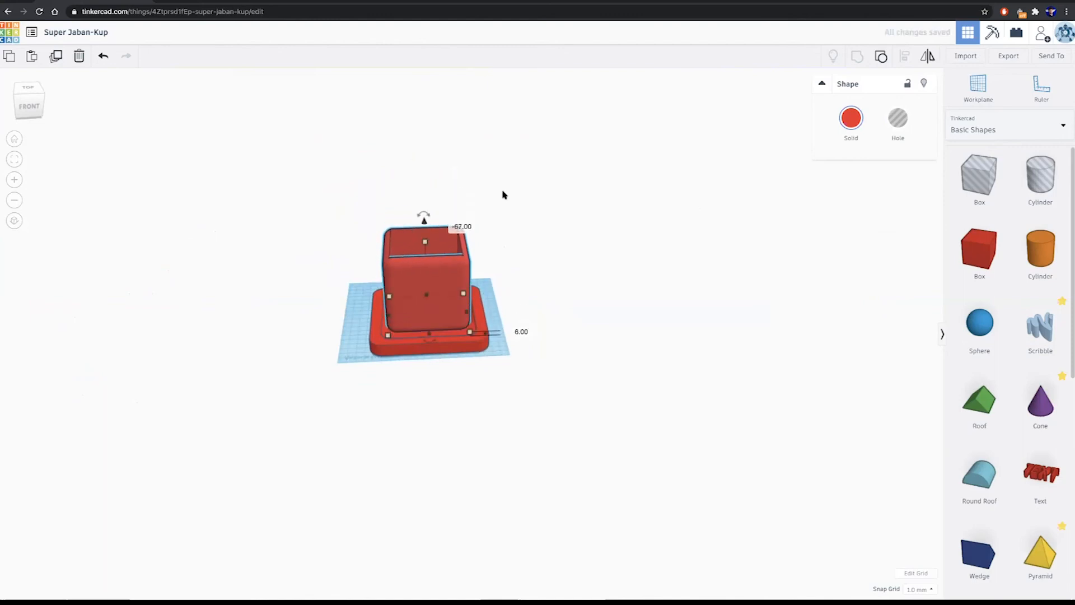
pyautogui.moveTo(501, 194); pyautogui.dragTo(480, 168, button='right')
pyautogui.scroll(6, 468, 182)
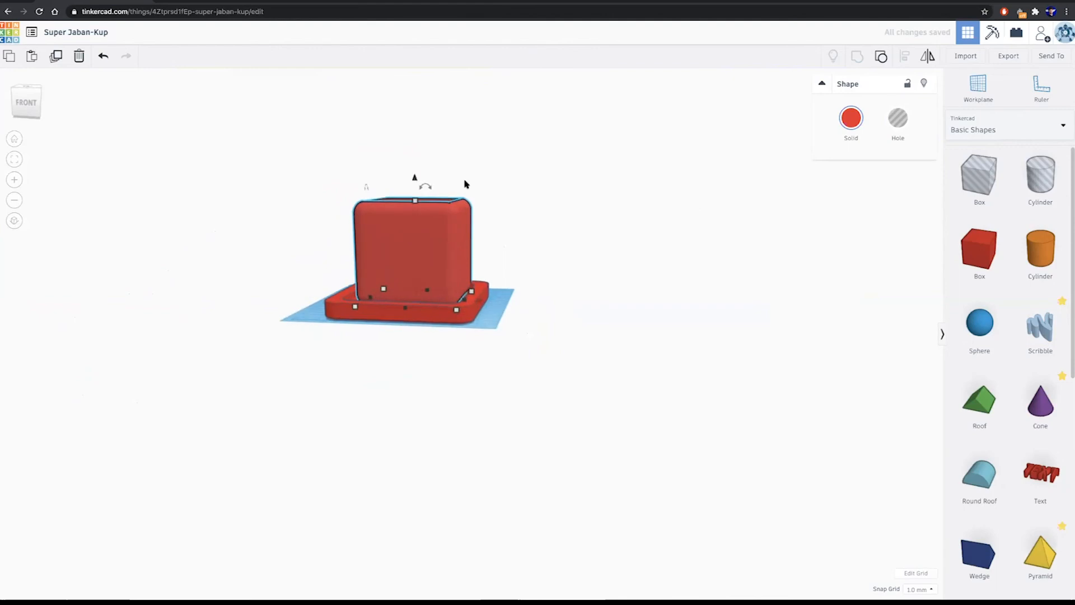
pyautogui.moveTo(535, 194); pyautogui.dragTo(556, 201, button='right')
pyautogui.hotkey('ctrl', 'z')
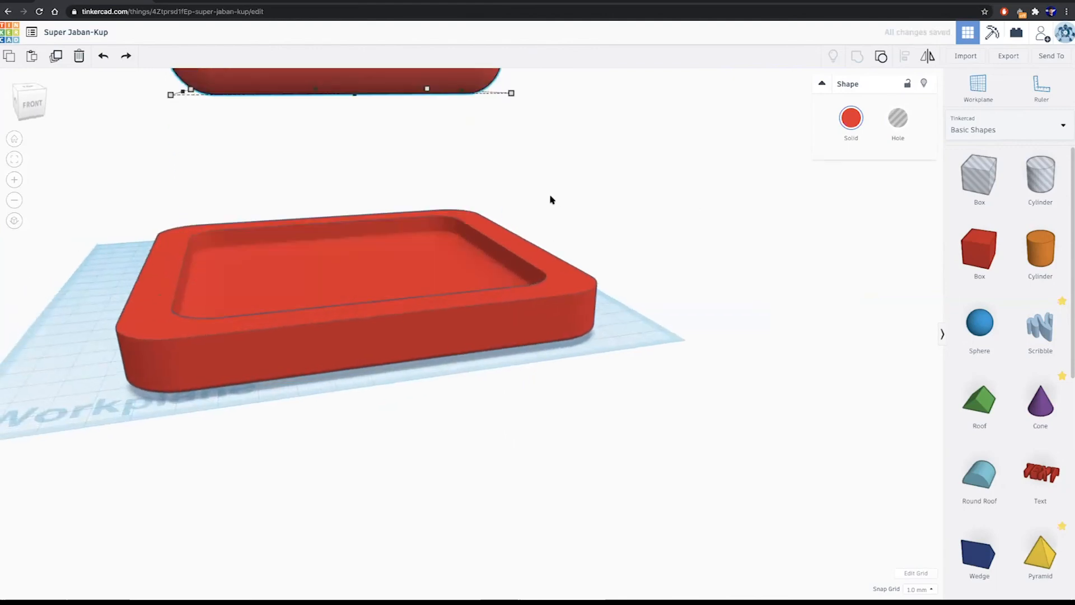
pyautogui.hotkey('ctrl', 'z')
# - Raise the large box hole by 5 mm and group it with the saucer to trim the saucer's rim
pyautogui.click(371, 144)
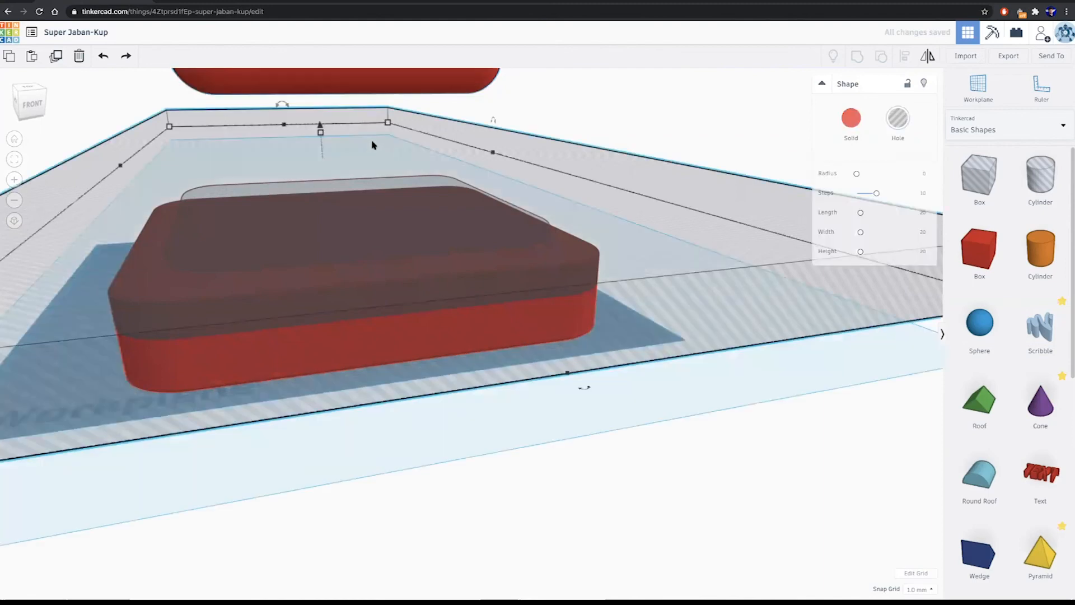
pyautogui.moveTo(318, 125); pyautogui.dragTo(318, 102)
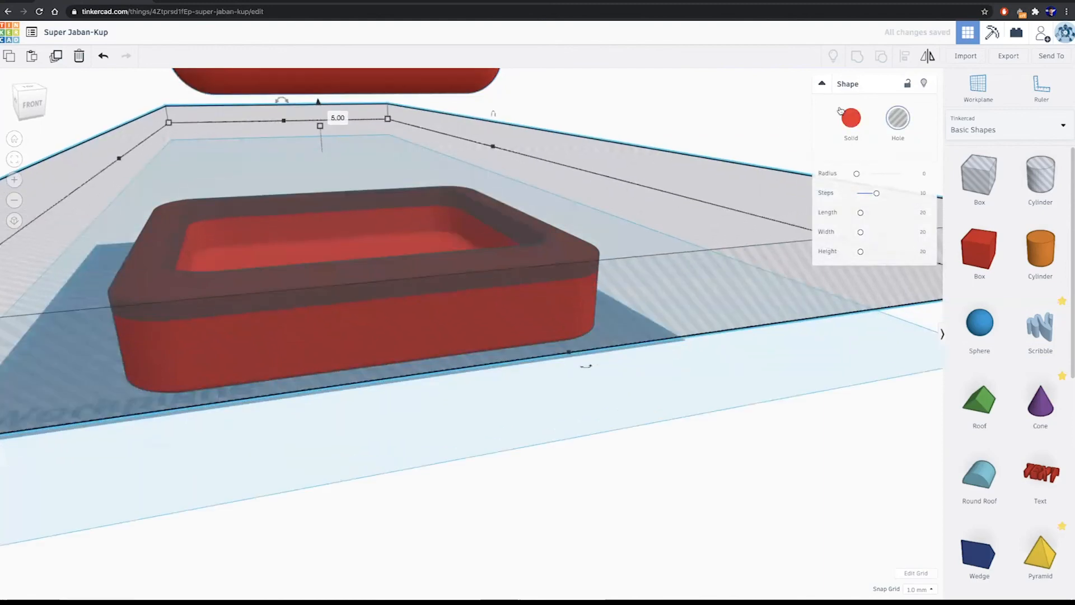
pyautogui.keyDown('shift'); pyautogui.click(555, 307); pyautogui.keyUp('shift')
pyautogui.click(858, 56)
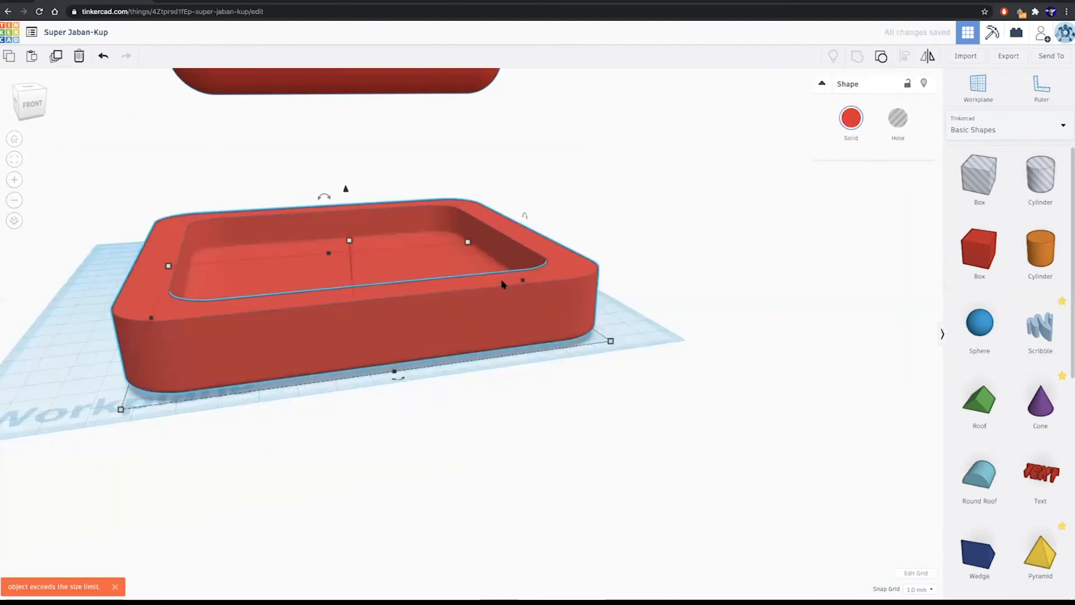
# - Scale the saucer up proportionally to a height of 24 mm
pyautogui.scroll(-4, 502, 284)
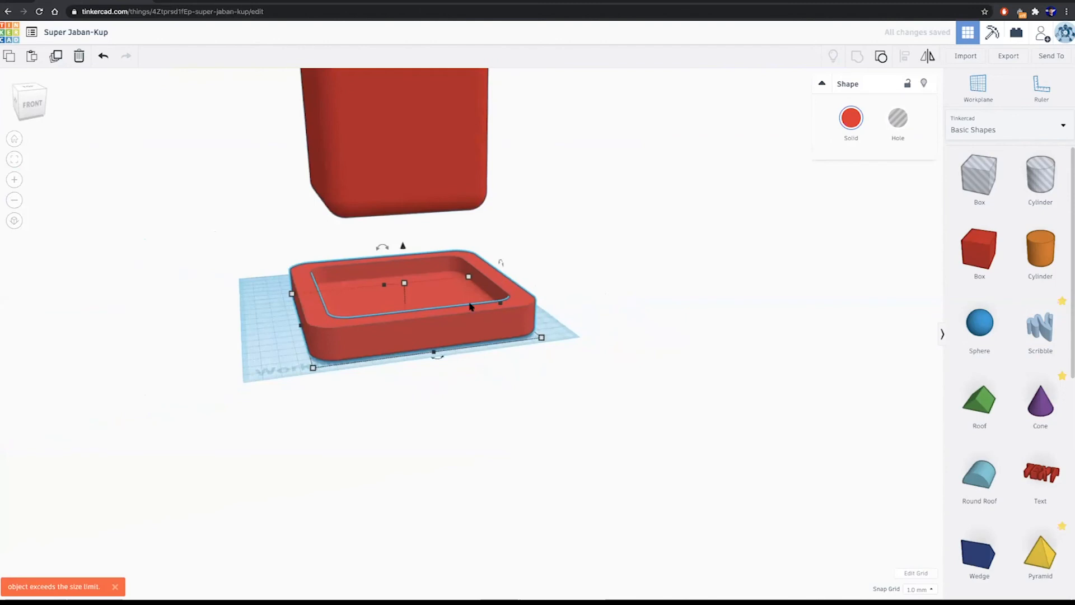
pyautogui.moveTo(404, 284)
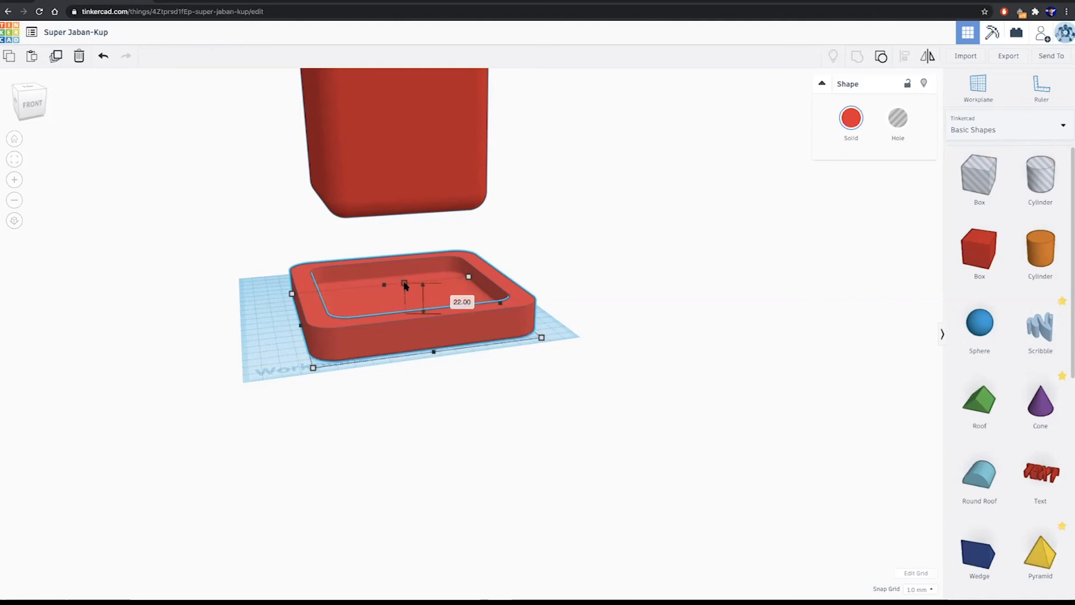
pyautogui.keyDown('shift'); pyautogui.moveTo(404, 283); pyautogui.dragTo(405, 280); pyautogui.keyUp('shift')
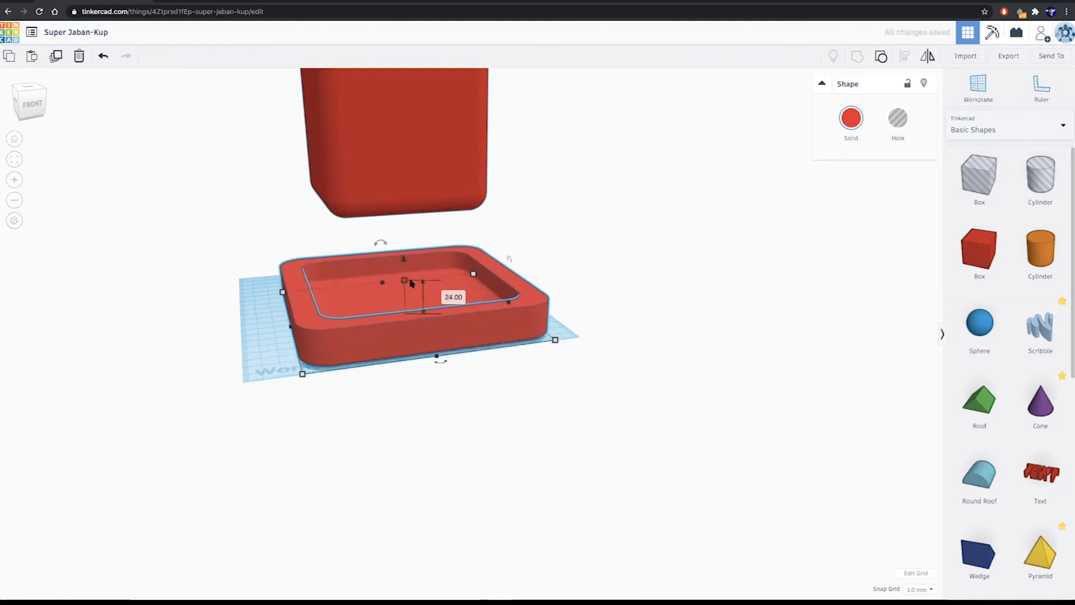
# - Lower the pot by 61 mm into the saucer, 12 mm above the workplane
pyautogui.moveTo(548, 281); pyautogui.dragTo(473, 281, button='right')
pyautogui.scroll(-3, 472, 281)
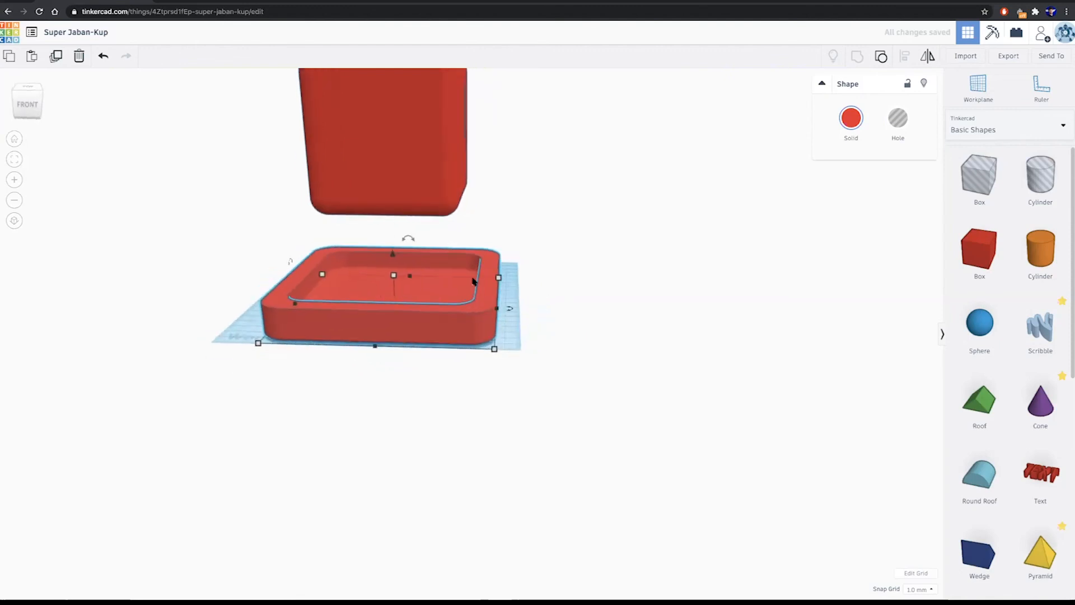
pyautogui.click(439, 212)
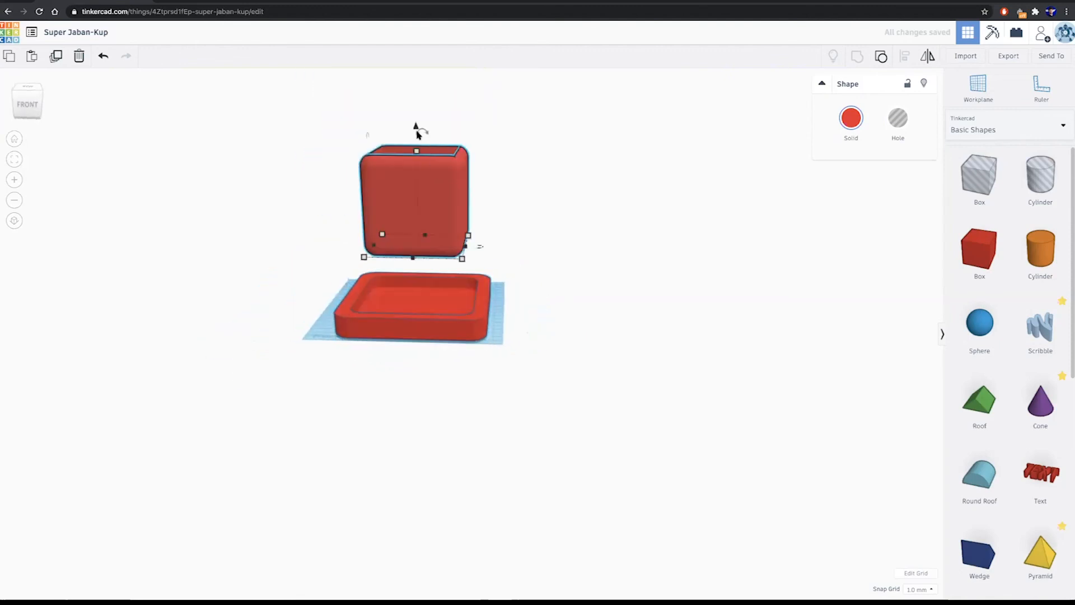
pyautogui.moveTo(417, 129); pyautogui.dragTo(421, 188)
pyautogui.scroll(8, 442, 254)
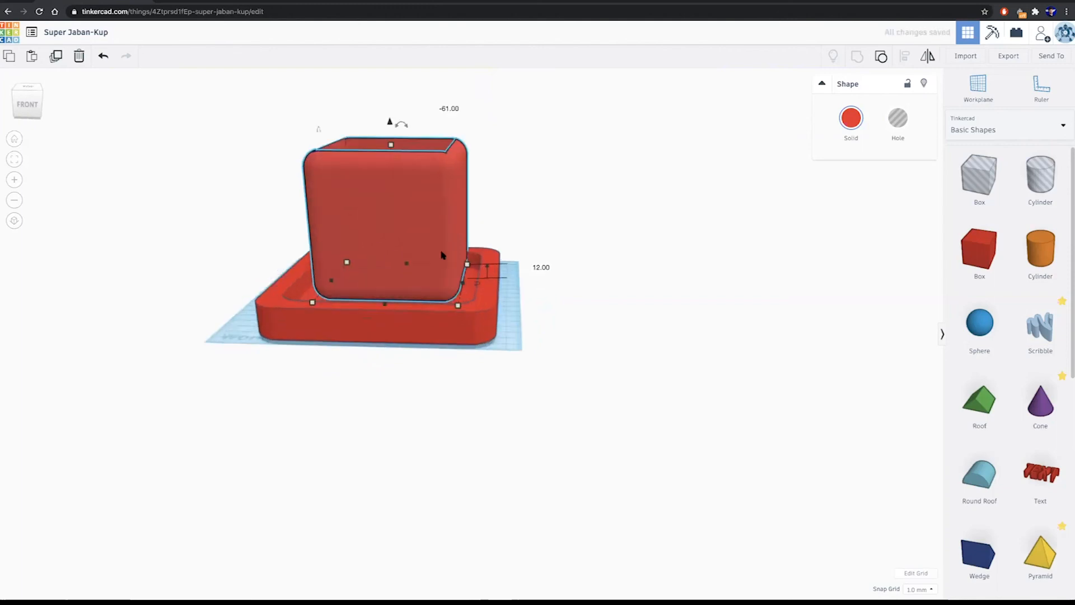
# - Make the pot and saucer transparent to inspect how the pot sits in the recess, and turn transparency off again
pyautogui.scroll(3, 441, 254)
pyautogui.moveTo(384, 231); pyautogui.dragTo(445, 188, button='right')
pyautogui.scroll(3, 533, 221)
pyautogui.moveTo(713, 224); pyautogui.dragTo(570, 178)
pyautogui.click(841, 118)
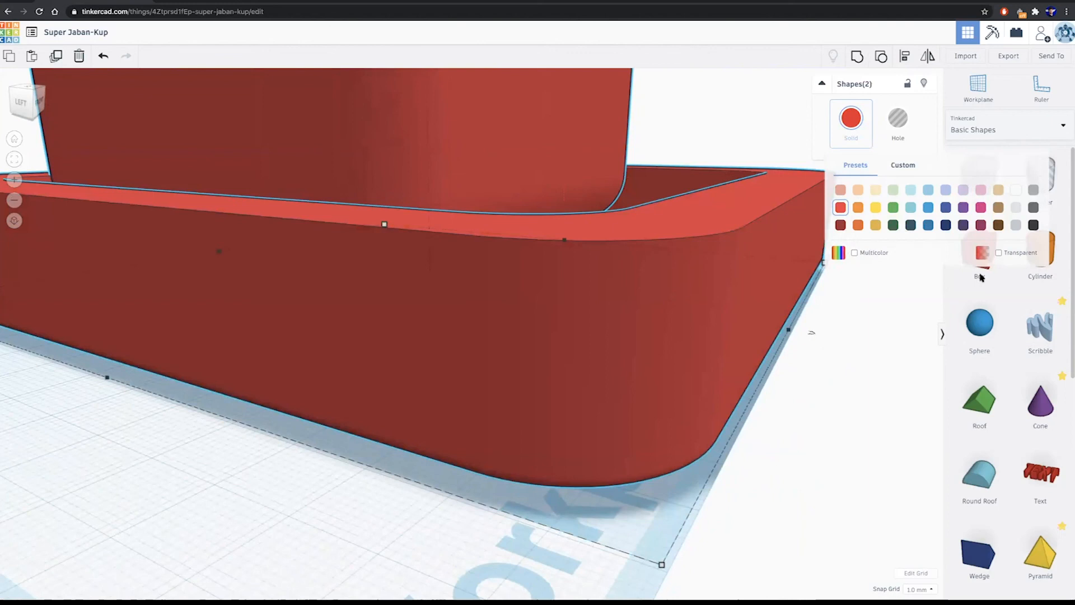
pyautogui.click(998, 253)
pyautogui.moveTo(868, 343); pyautogui.dragTo(823, 352, button='right')
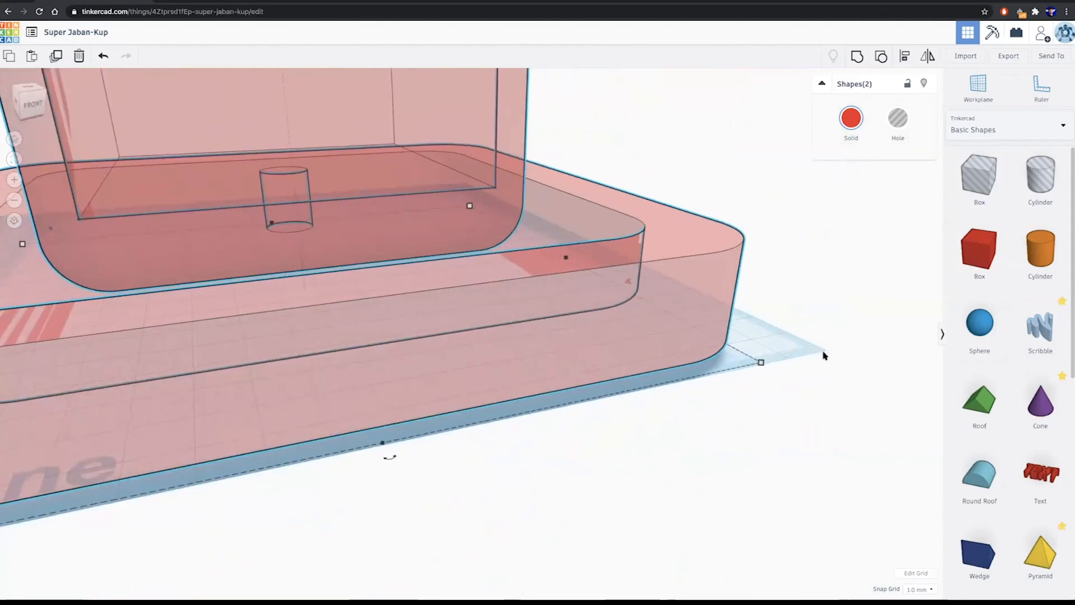
pyautogui.click(852, 119)
pyautogui.press('t')
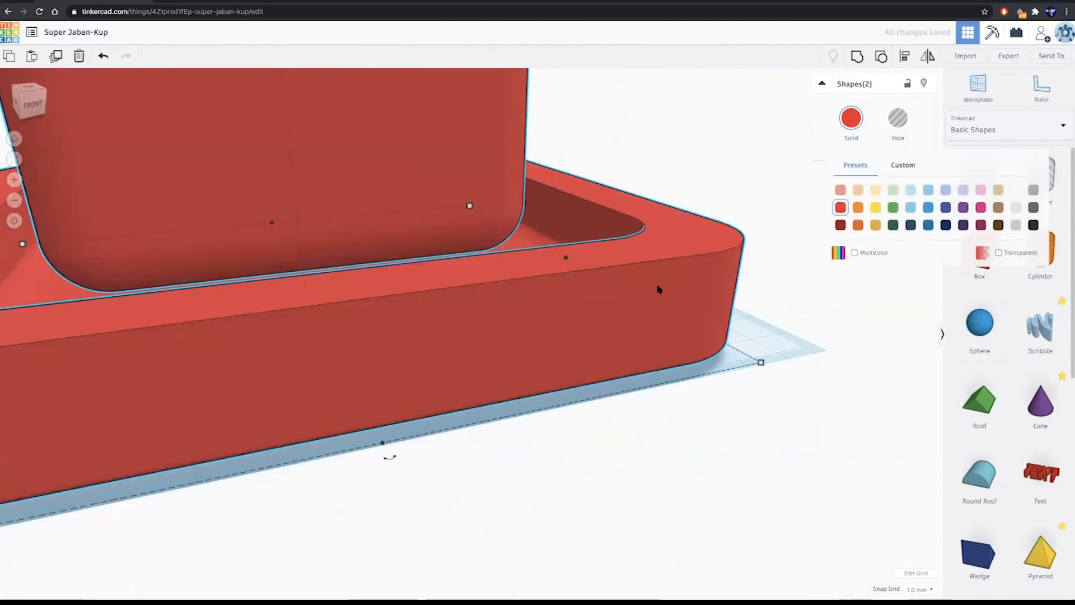
# - Align the pot and saucer so they are centred on each other from front to back
pyautogui.scroll(-5, 658, 288)
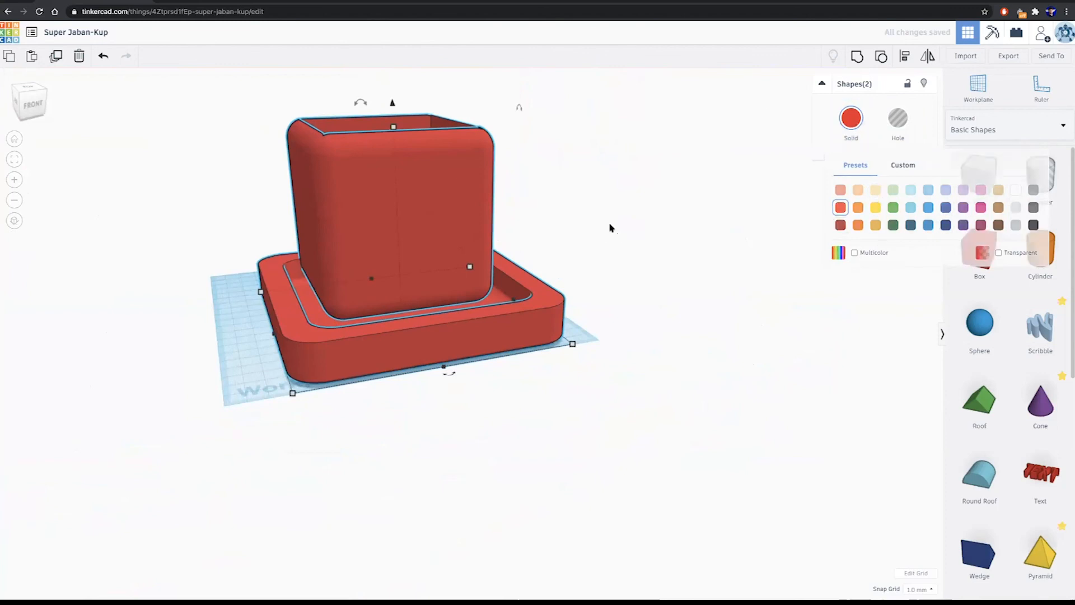
pyautogui.scroll(-2, 319, 411)
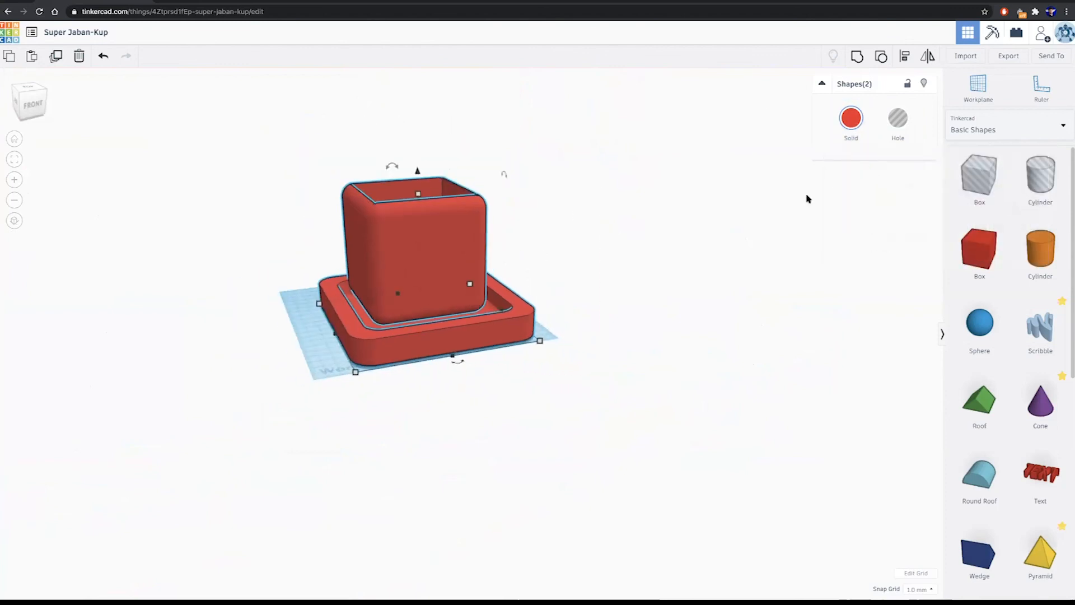
pyautogui.click(905, 54)
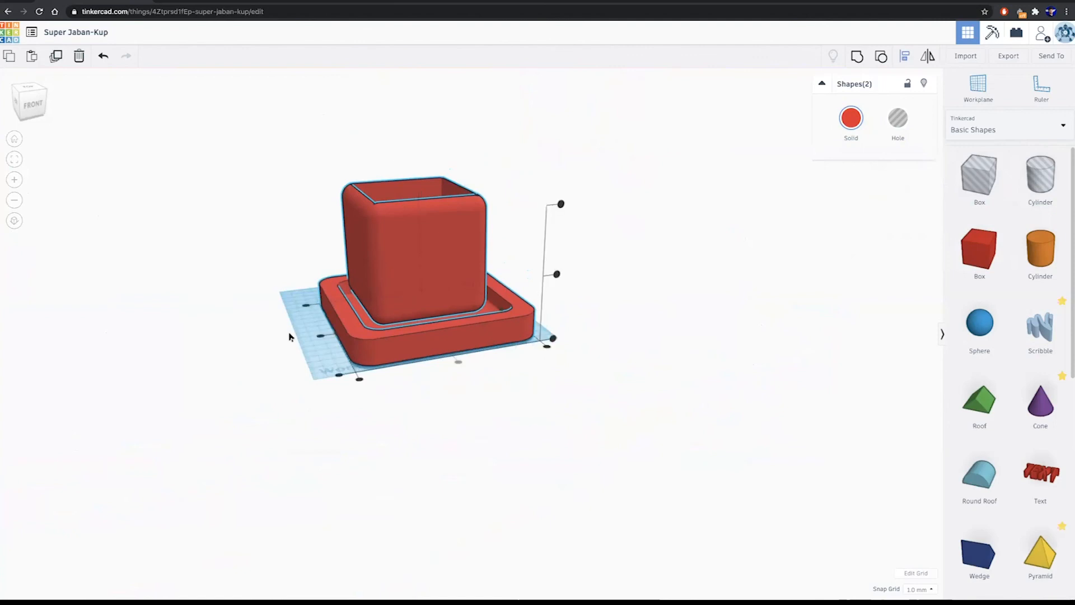
pyautogui.click(318, 336)
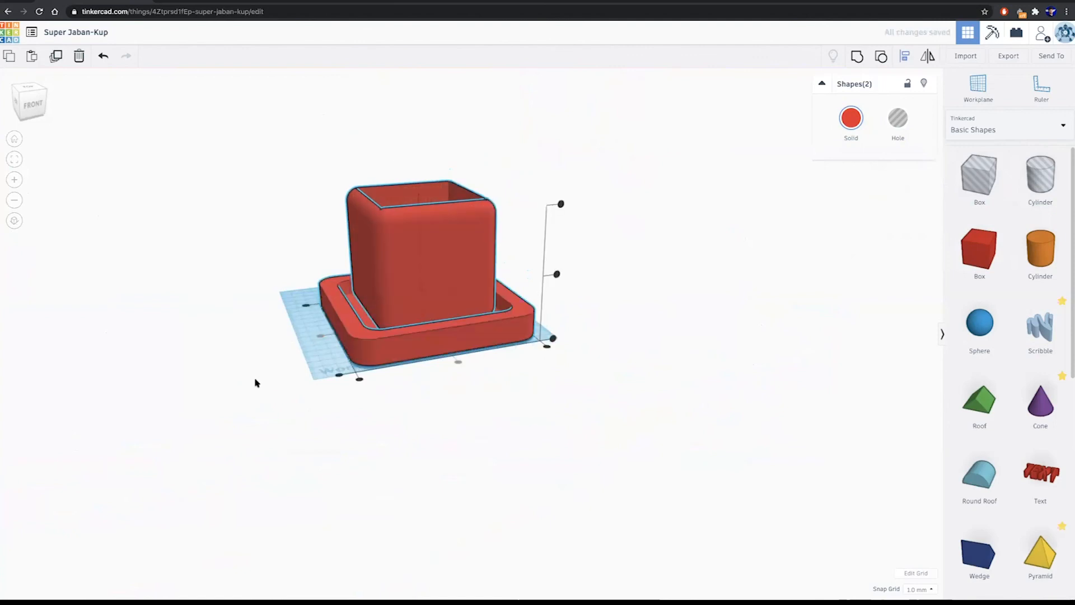
pyautogui.moveTo(523, 428); pyautogui.dragTo(489, 427, button='right')
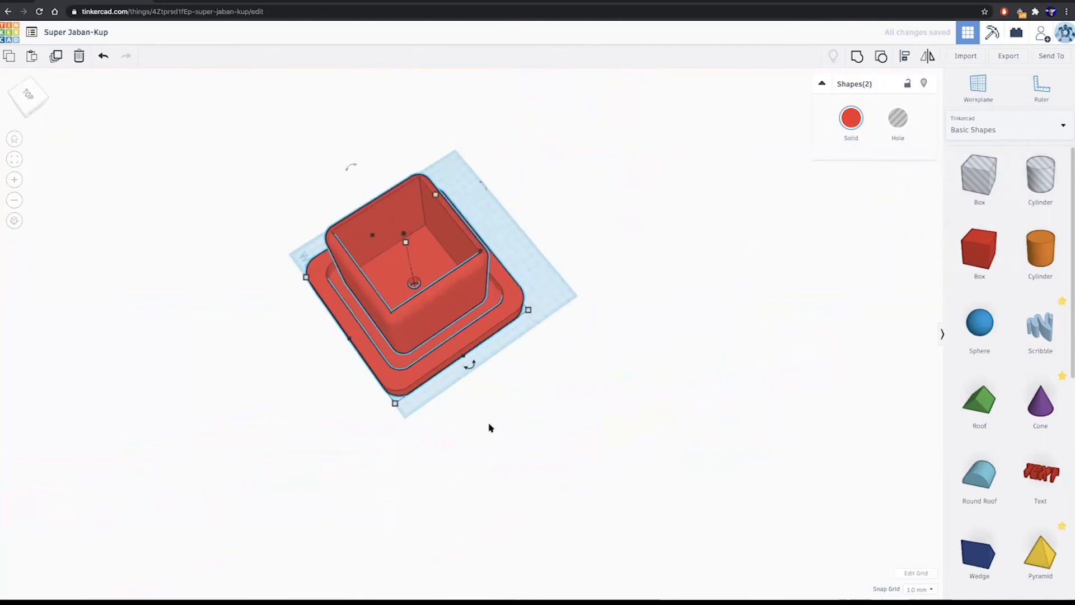
# - Switch the shape library to the Smithsonian collection and browse its models
pyautogui.scroll(-2, 490, 428)
pyautogui.click(1017, 132)
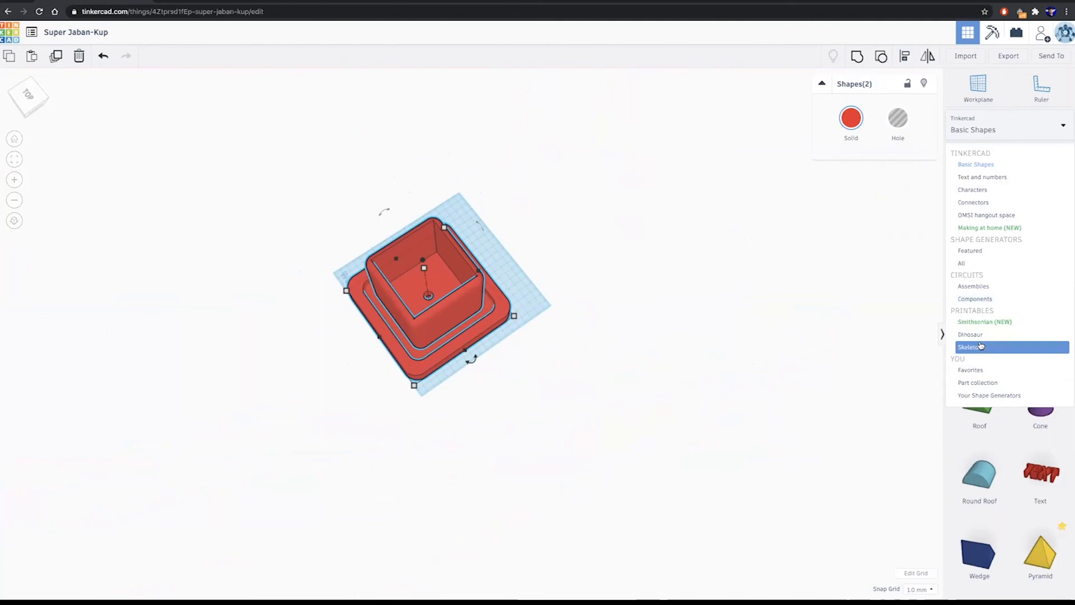
pyautogui.click(984, 322)
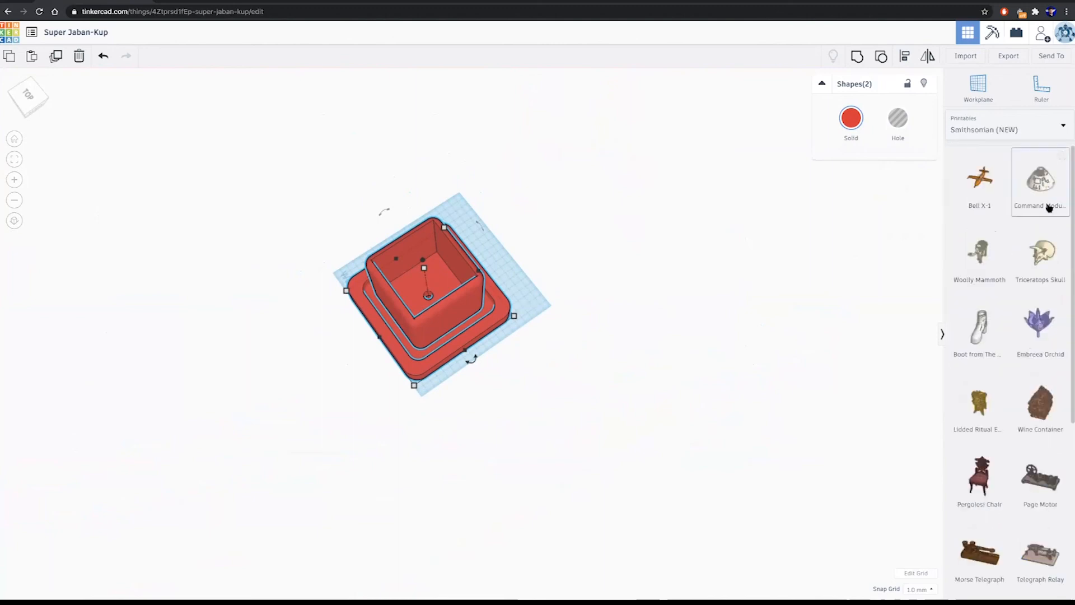
pyautogui.scroll(-1, 1049, 213)
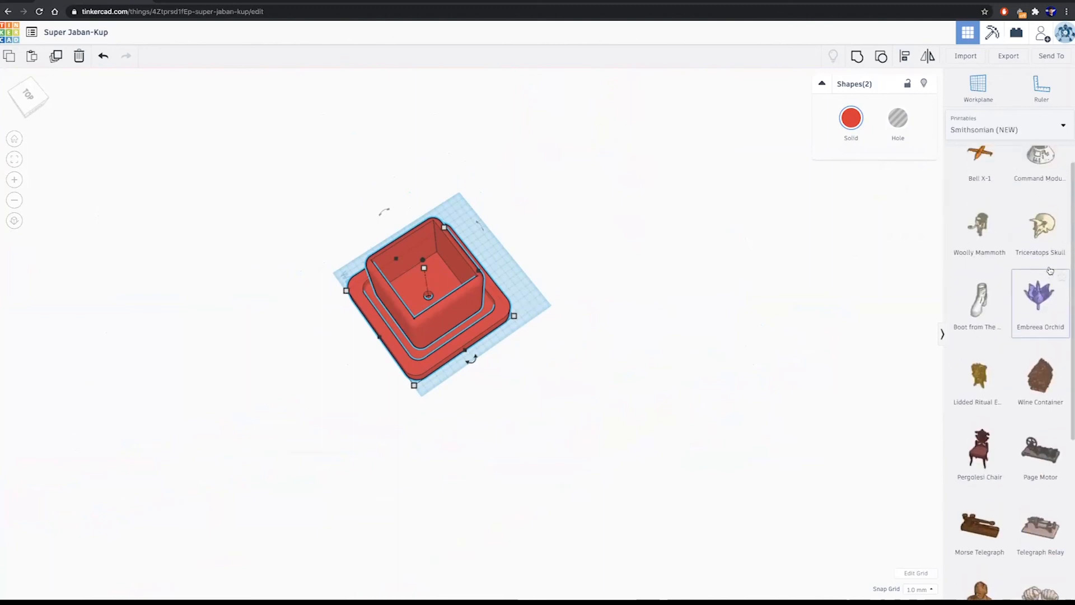
# - Add the Embreea Orchid model from the Smithsonian collection and move it over the pot's opening
pyautogui.moveTo(1040, 307); pyautogui.dragTo(513, 378)
pyautogui.moveTo(547, 371); pyautogui.dragTo(715, 279, button='right')
pyautogui.moveTo(541, 243)
pyautogui.moveTo(538, 241); pyautogui.dragTo(428, 179)
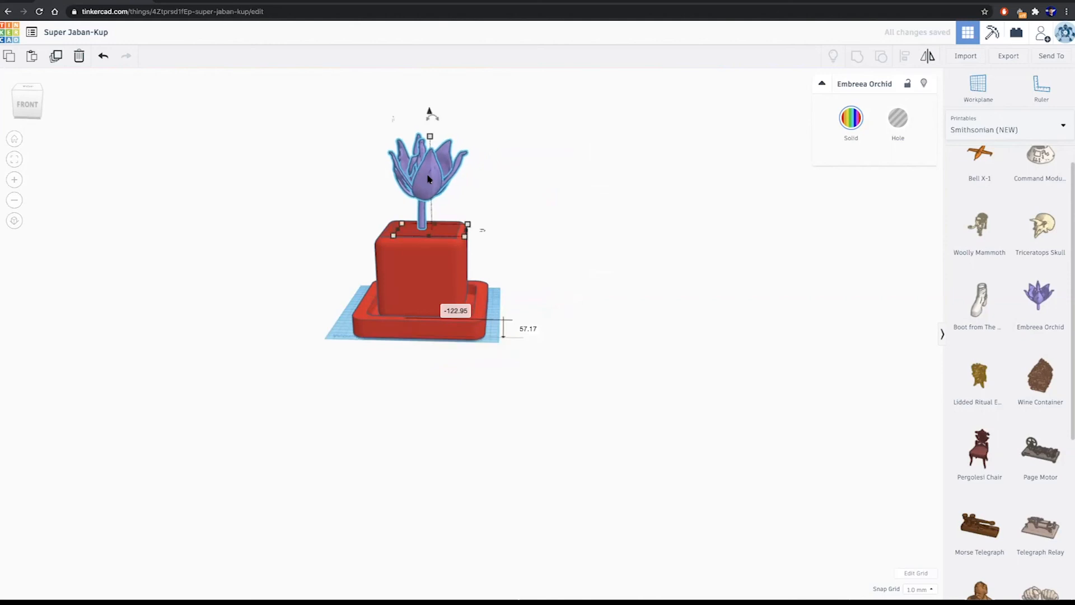
# - Lower the orchid by 25 mm so its stem sits inside the pot, and inspect the placement
pyautogui.moveTo(430, 114); pyautogui.dragTo(429, 138)
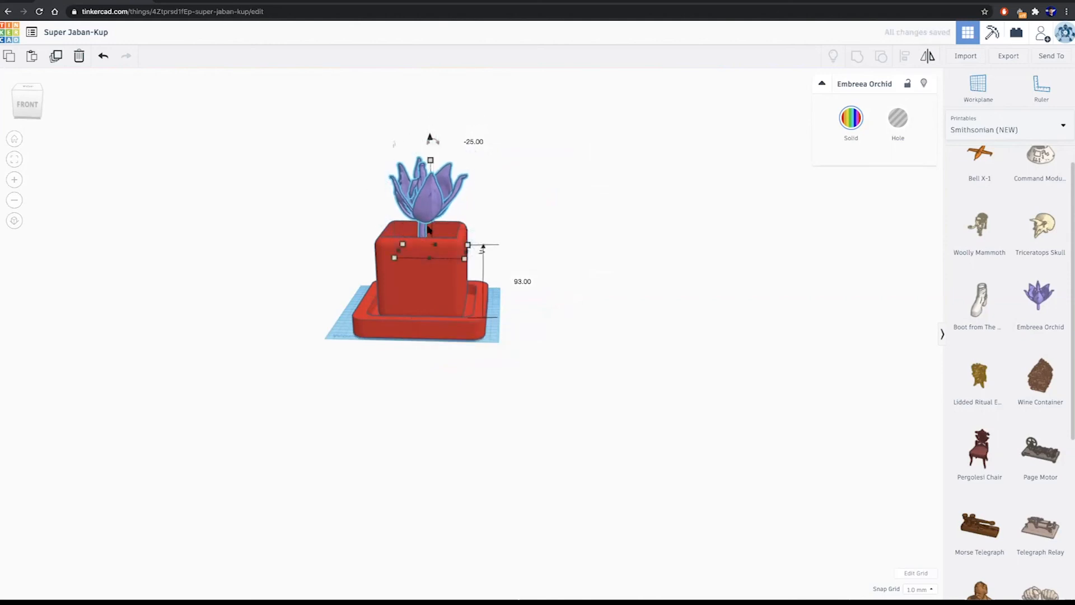
pyautogui.moveTo(331, 223); pyautogui.dragTo(379, 241, button='right')
pyautogui.scroll(3, 378, 241)
pyautogui.scroll(-3, 378, 241)
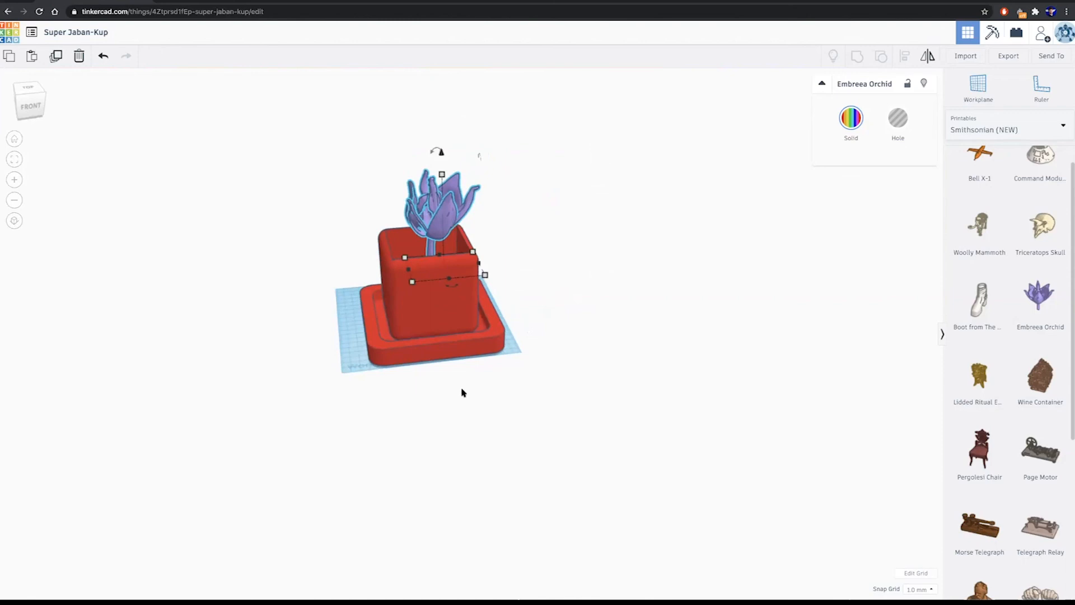
# - Rename the design as "Pot de fleurs"
pyautogui.click(76, 33)
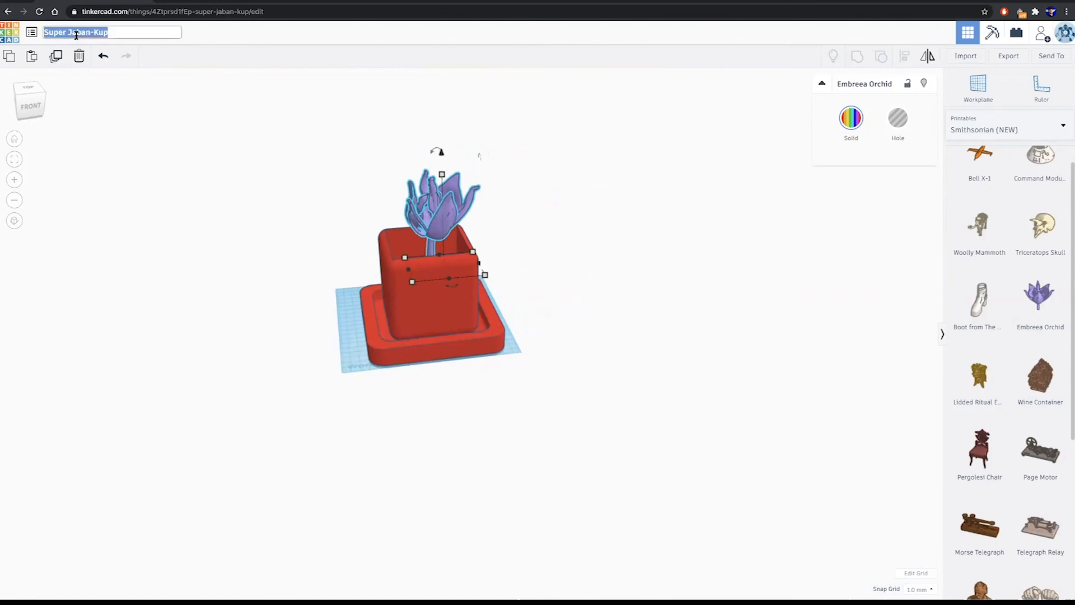
pyautogui.write('Pot à fleurs')
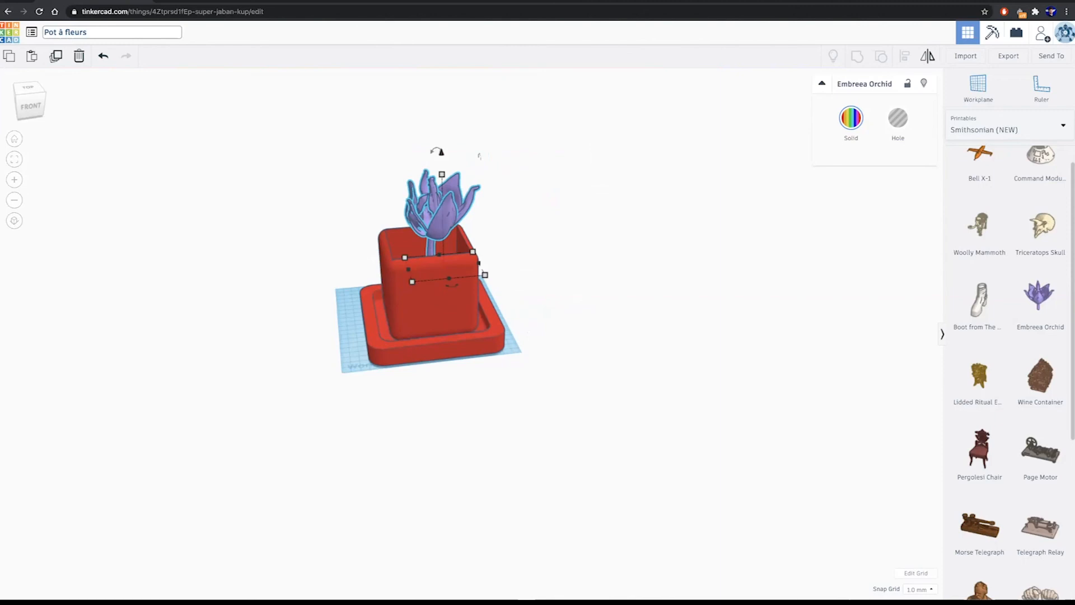
pyautogui.tripleClick(63, 33)
pyautogui.click(63, 33)
pyautogui.press('BackSpace')
pyautogui.write('de')
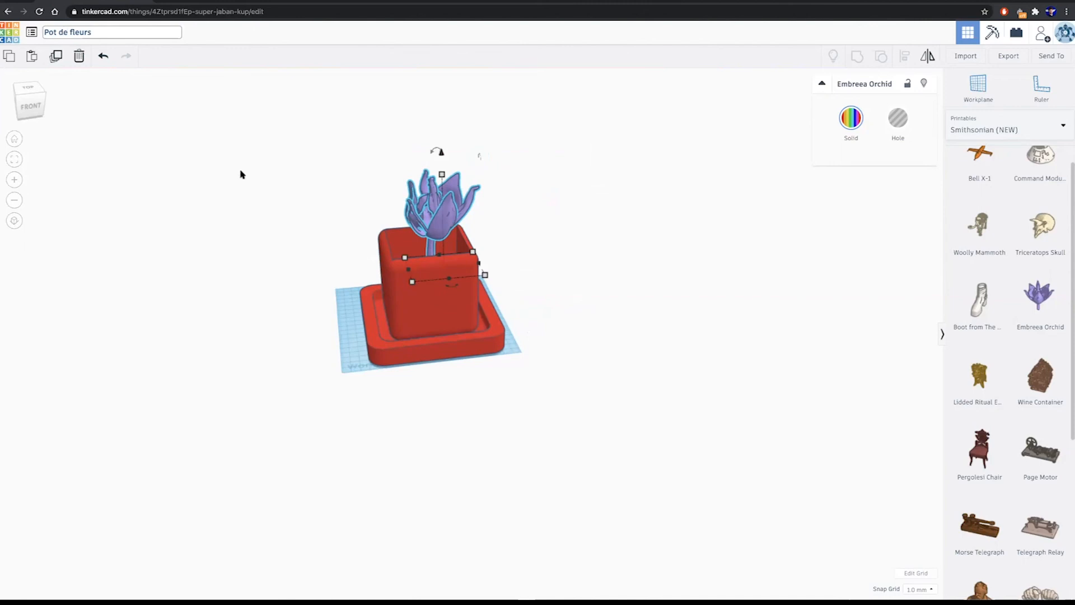